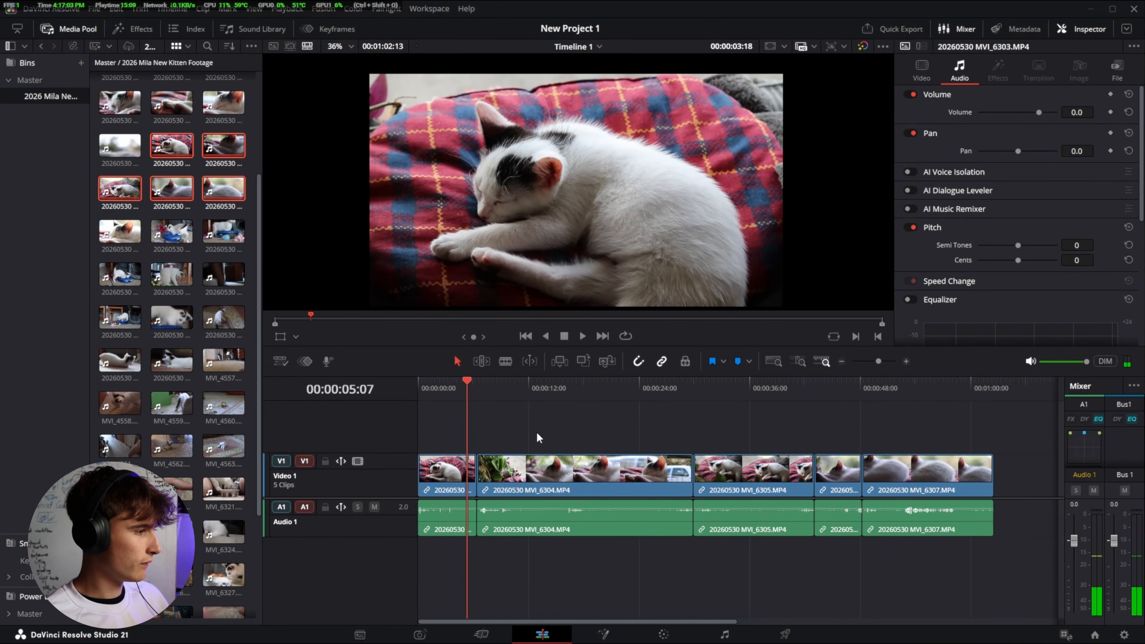
Step: Turn on stacked timelines and add a second, empty timeline tab beside Timeline 1
drag(538, 438, 442, 448)
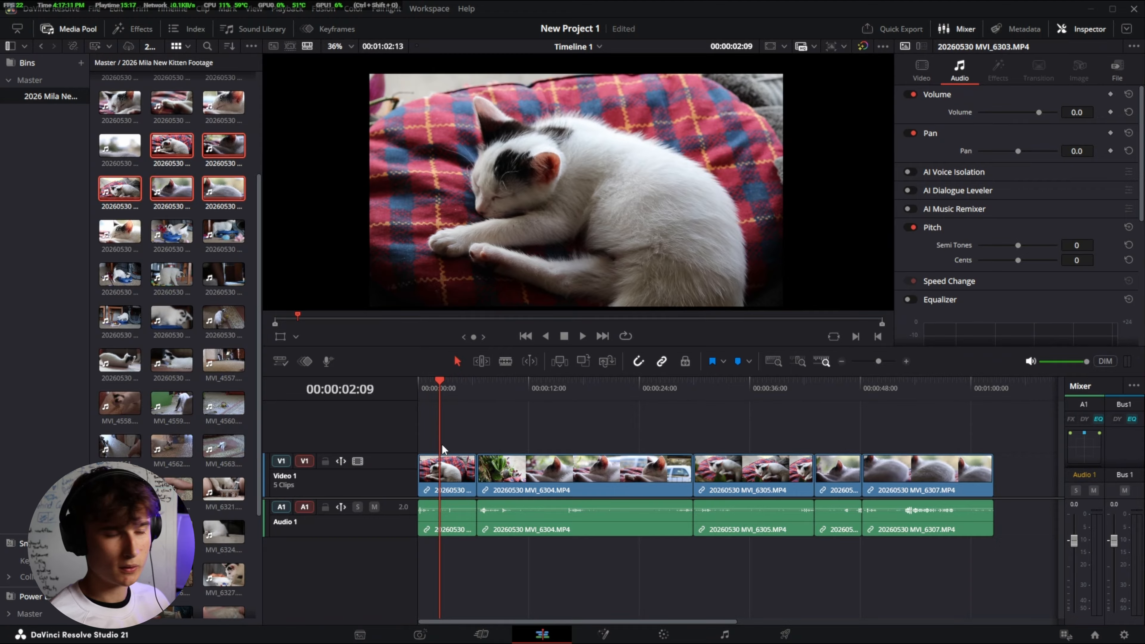
key(ctrl+shift+o)
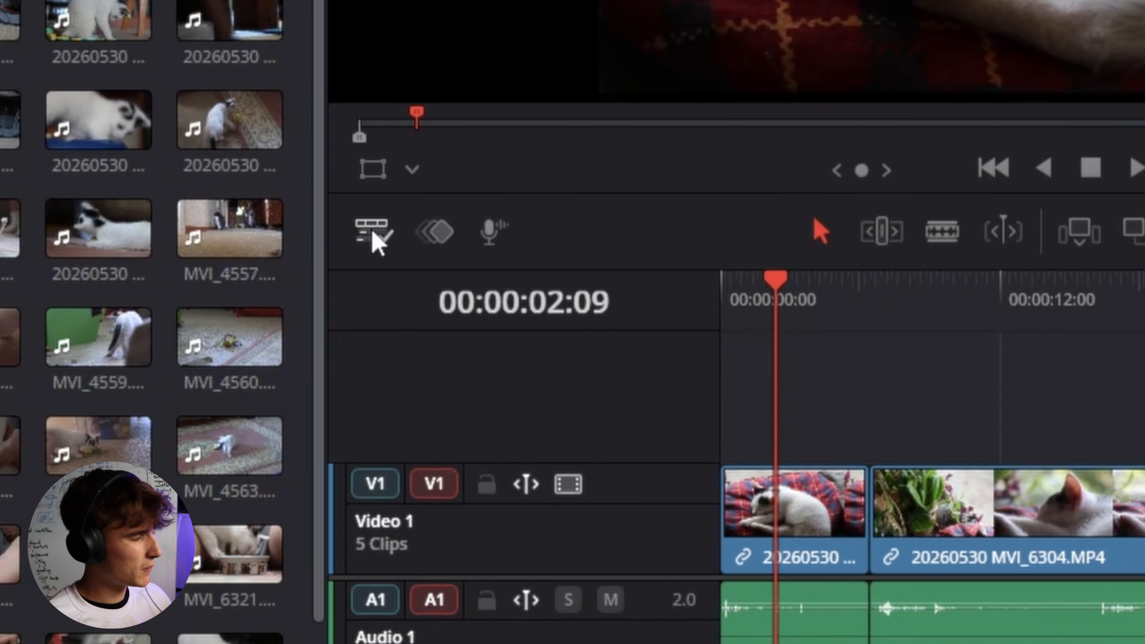
click(376, 243)
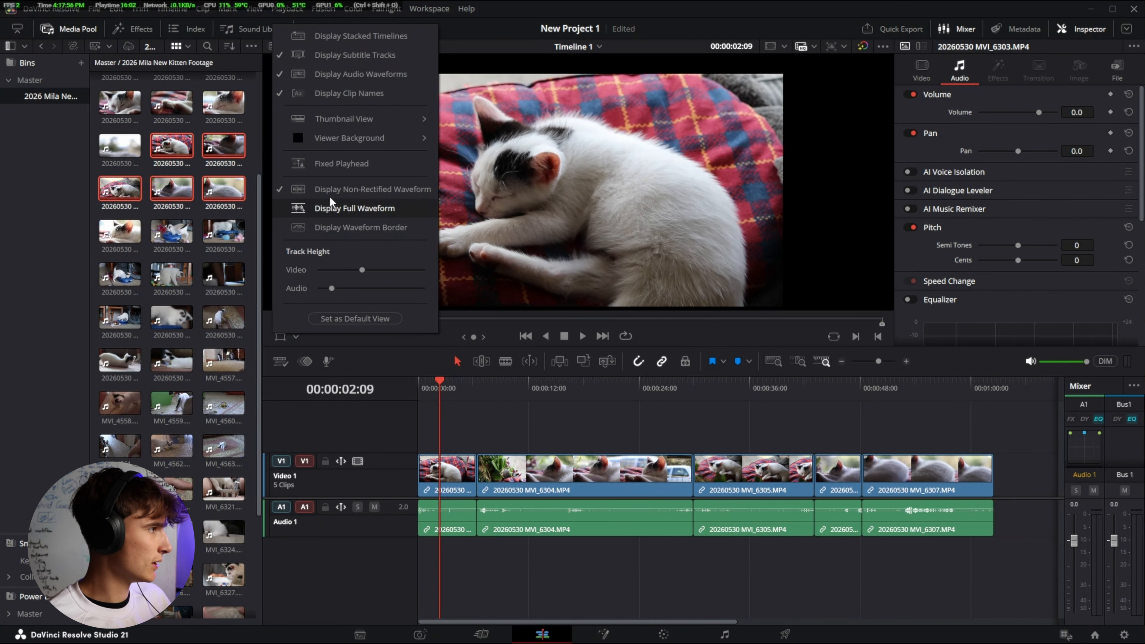
click(334, 38)
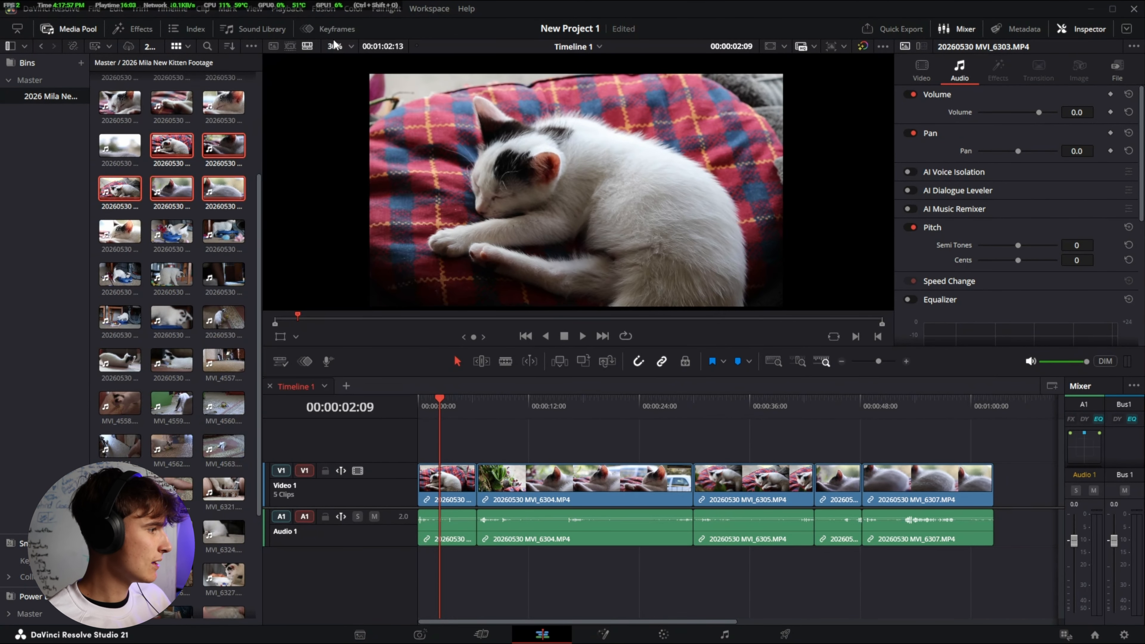
click(344, 384)
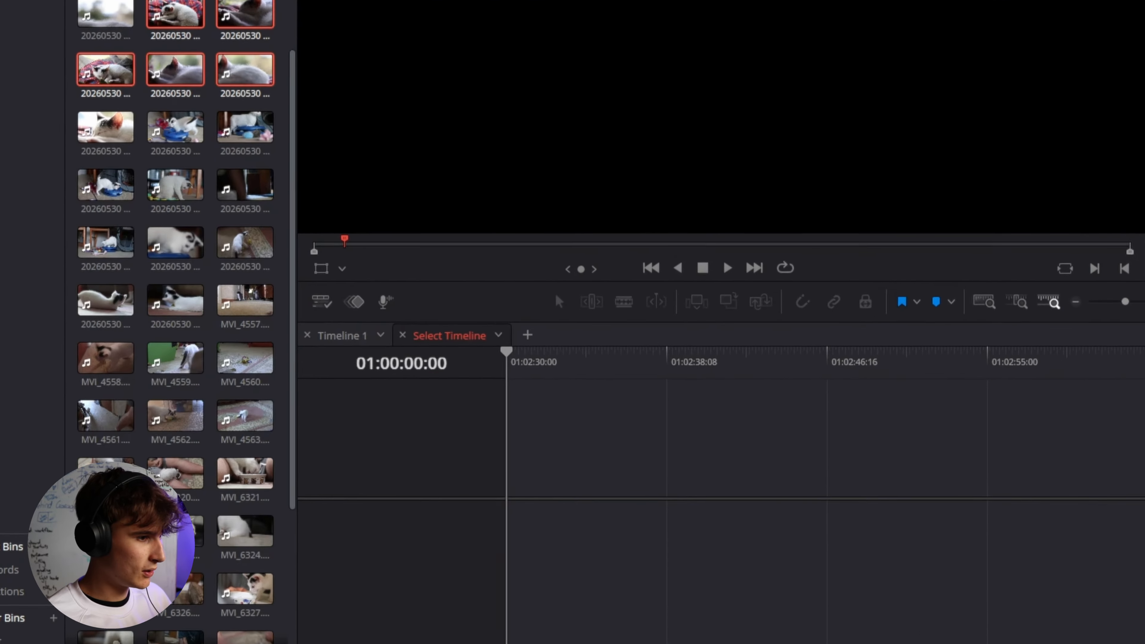
Step: Switch between Timeline 1 and the empty timeline tab, ending on Timeline 1
click(303, 386)
click(490, 316)
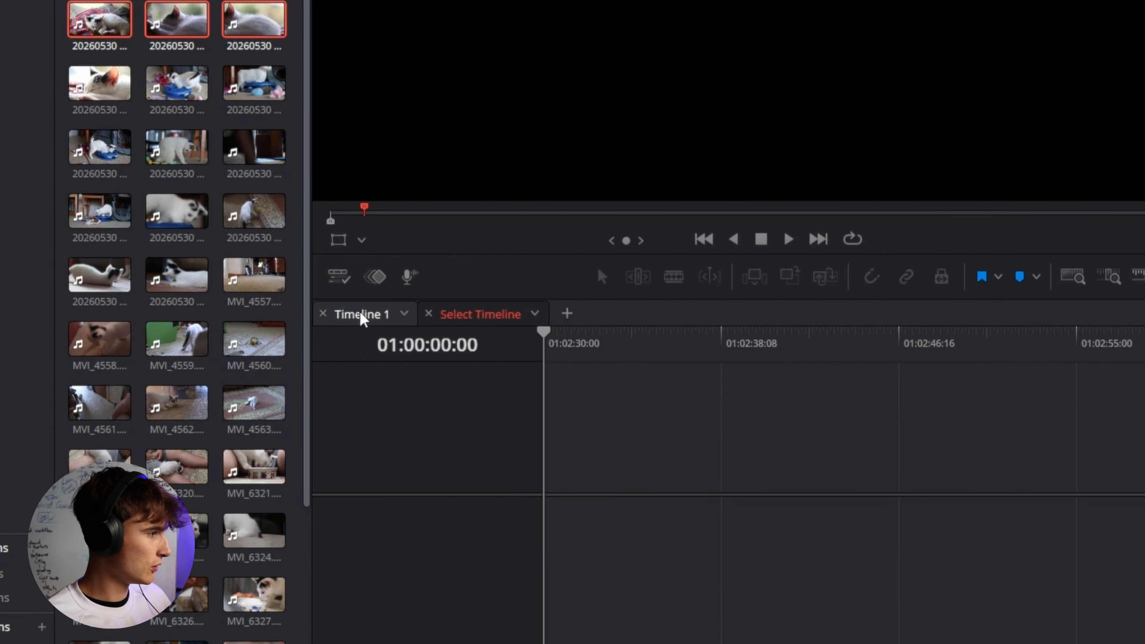
click(359, 313)
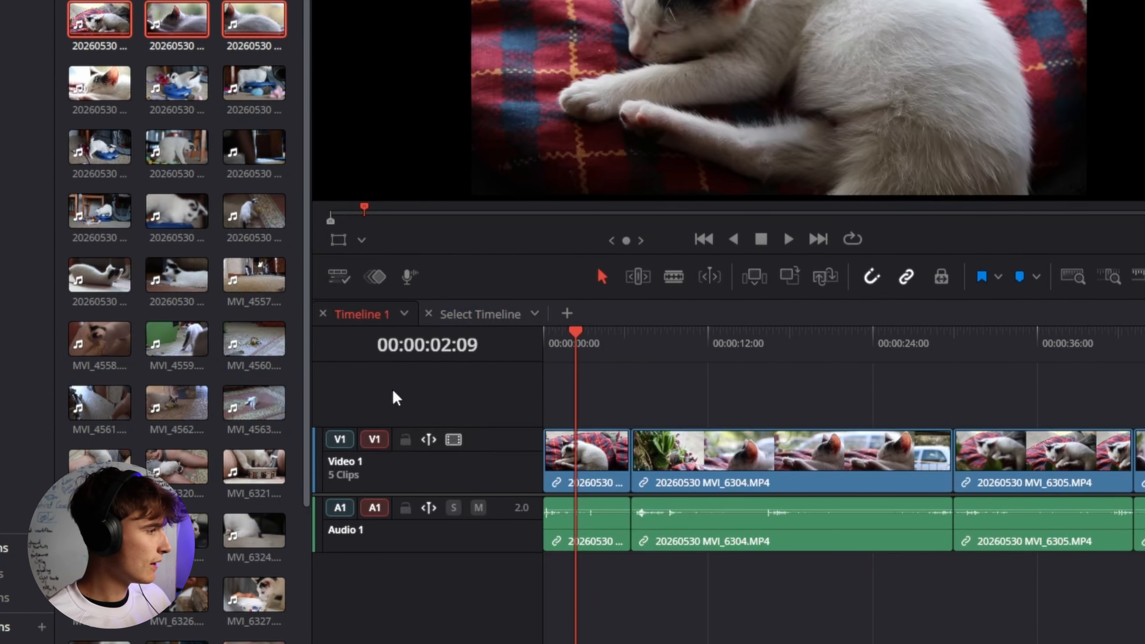
click(478, 317)
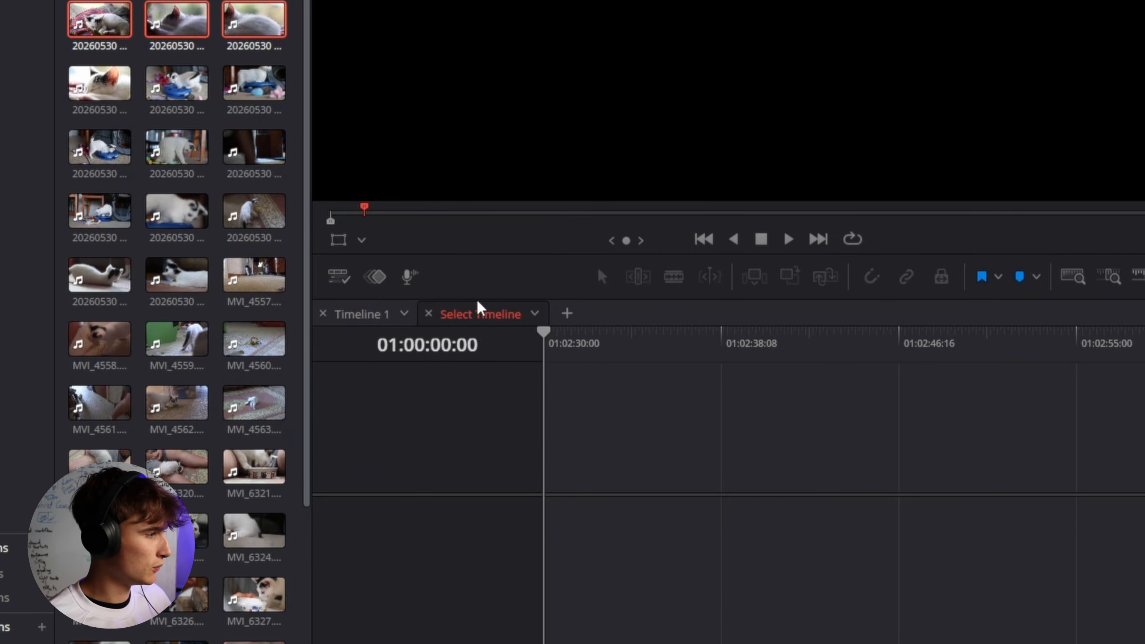
click(361, 314)
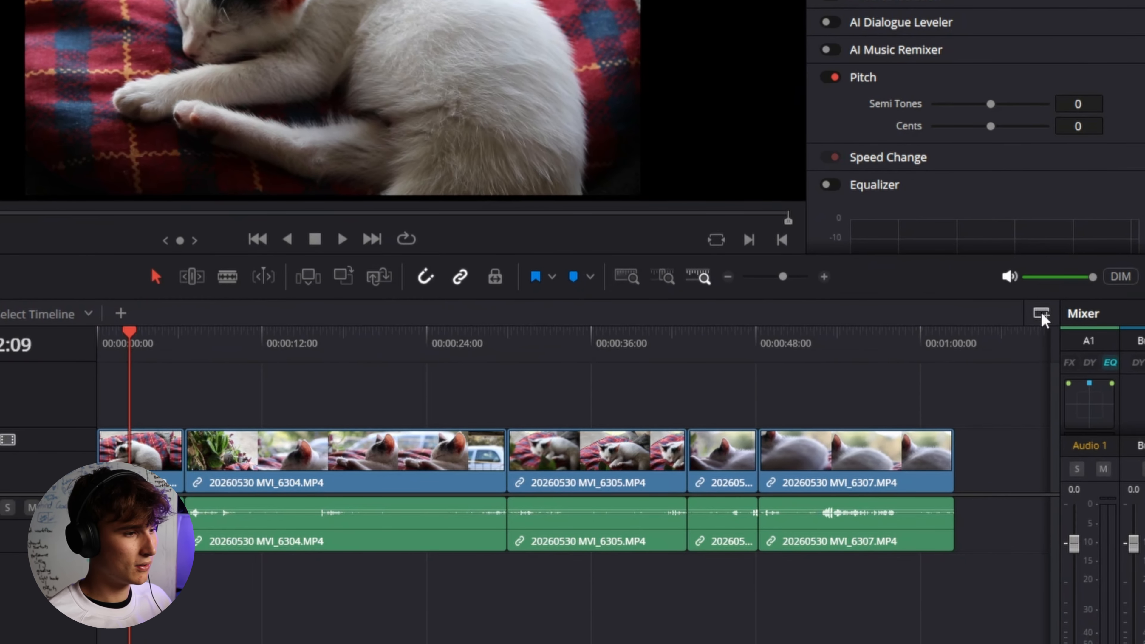
Step: Stack a second timeline pane below Timeline 1 and enlarge the timeline area to fit both
click(1041, 314)
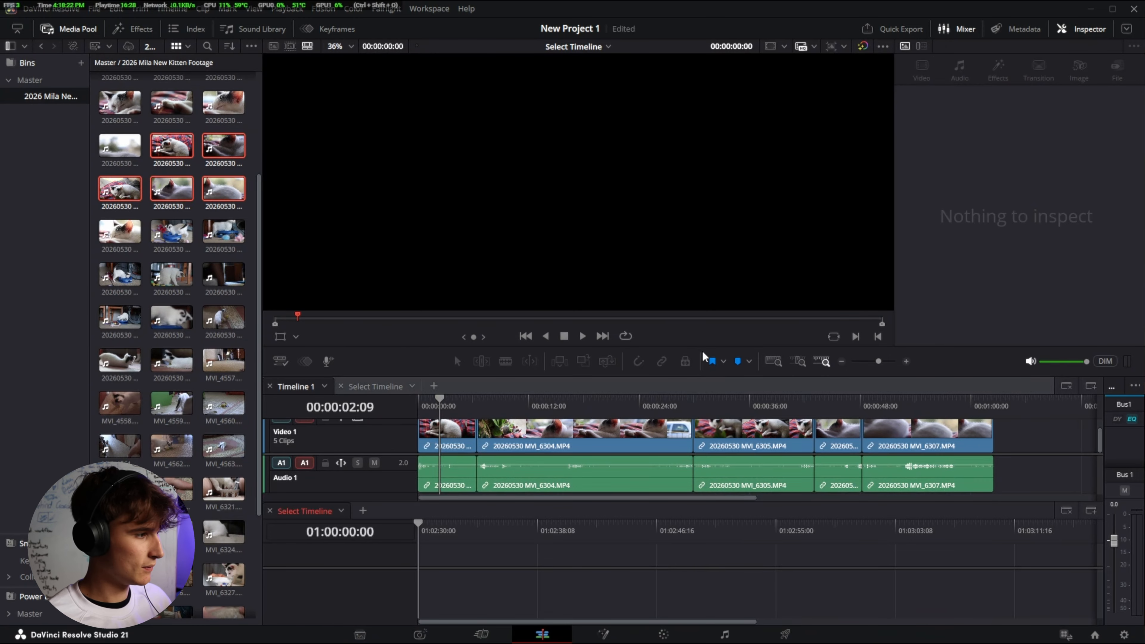
drag(706, 346, 678, 216)
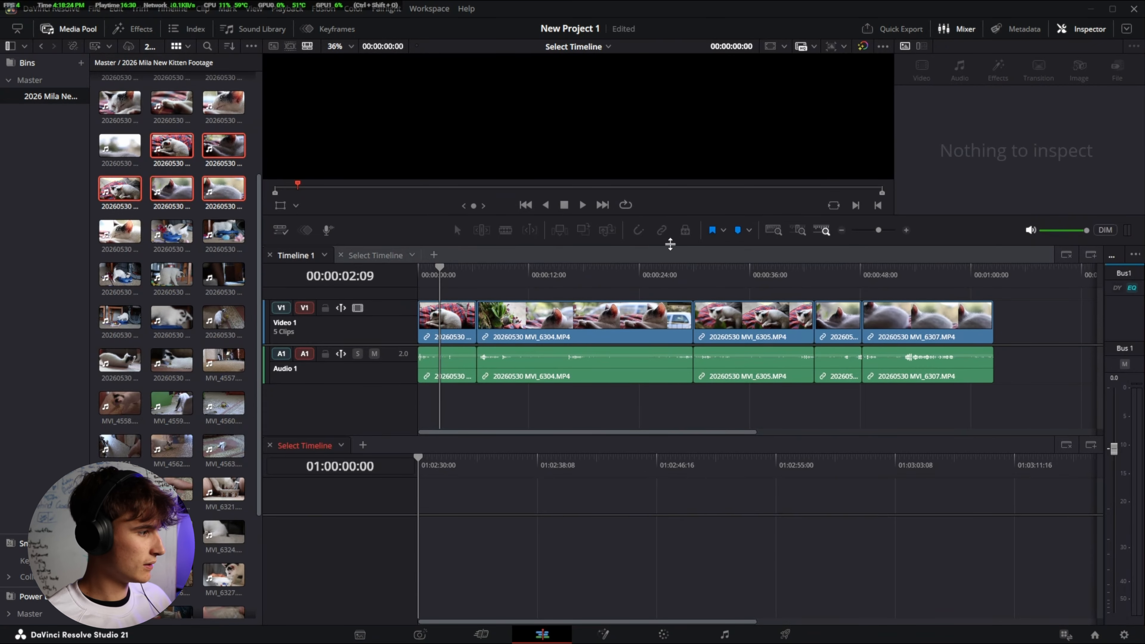
drag(793, 435, 793, 450)
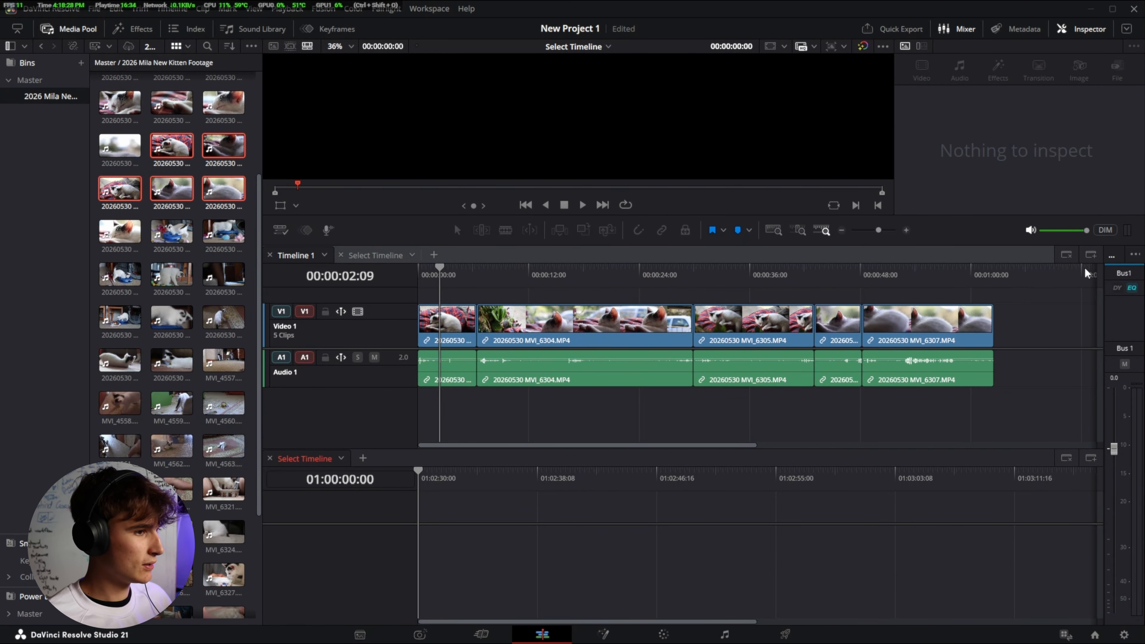
Step: Add a third stacked timeline pane, and remove the extra panes so that only Timeline 1's pane remains
click(1091, 255)
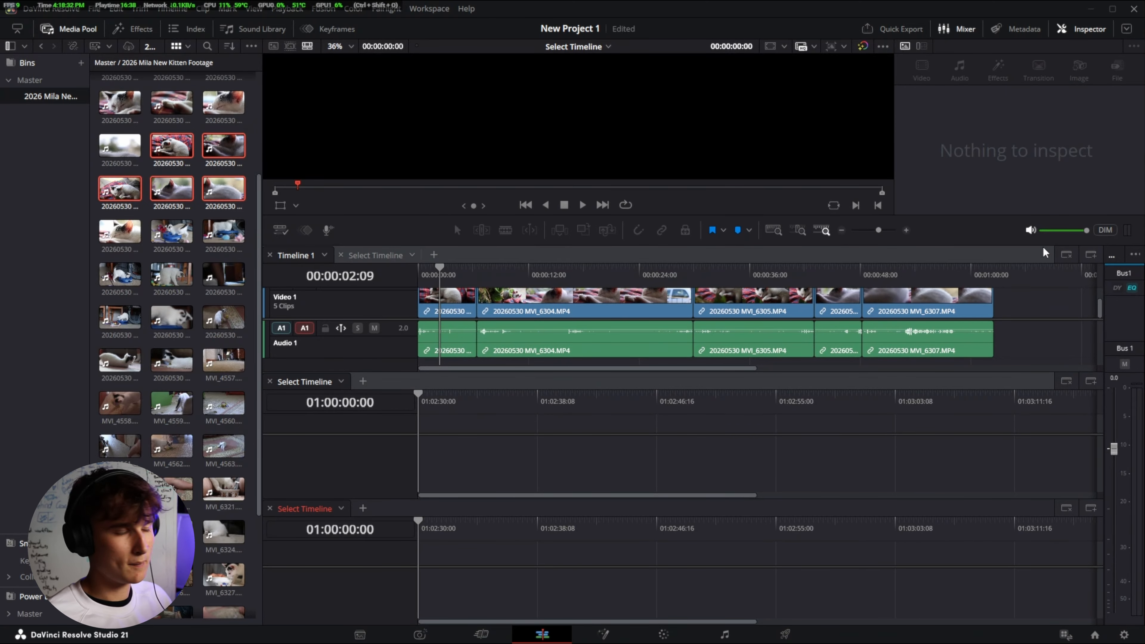
click(1065, 384)
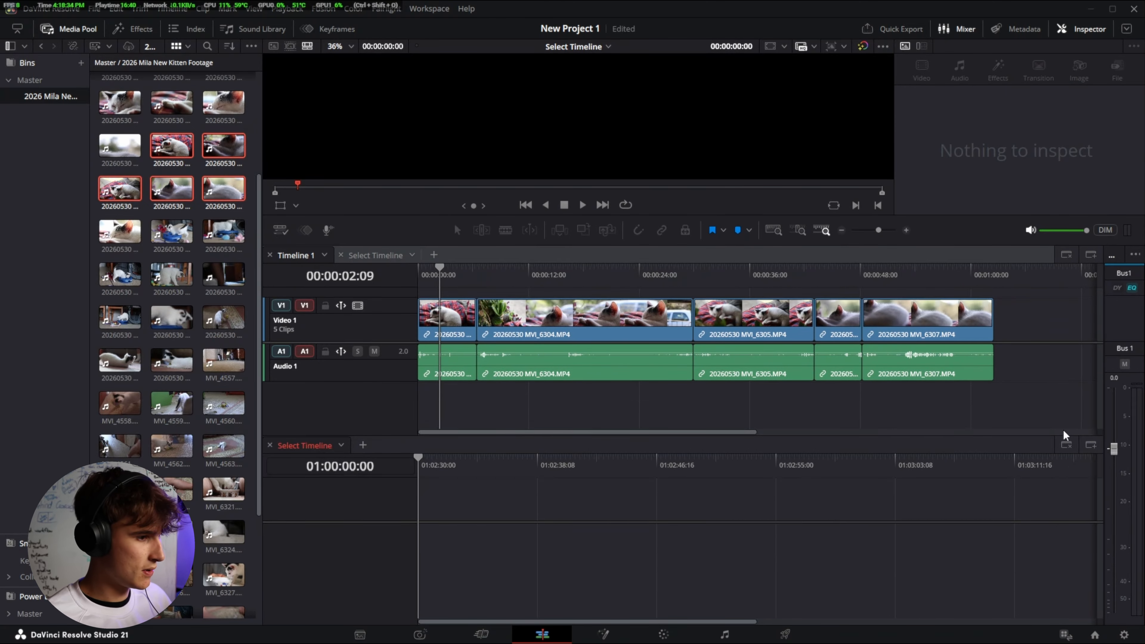
click(1065, 447)
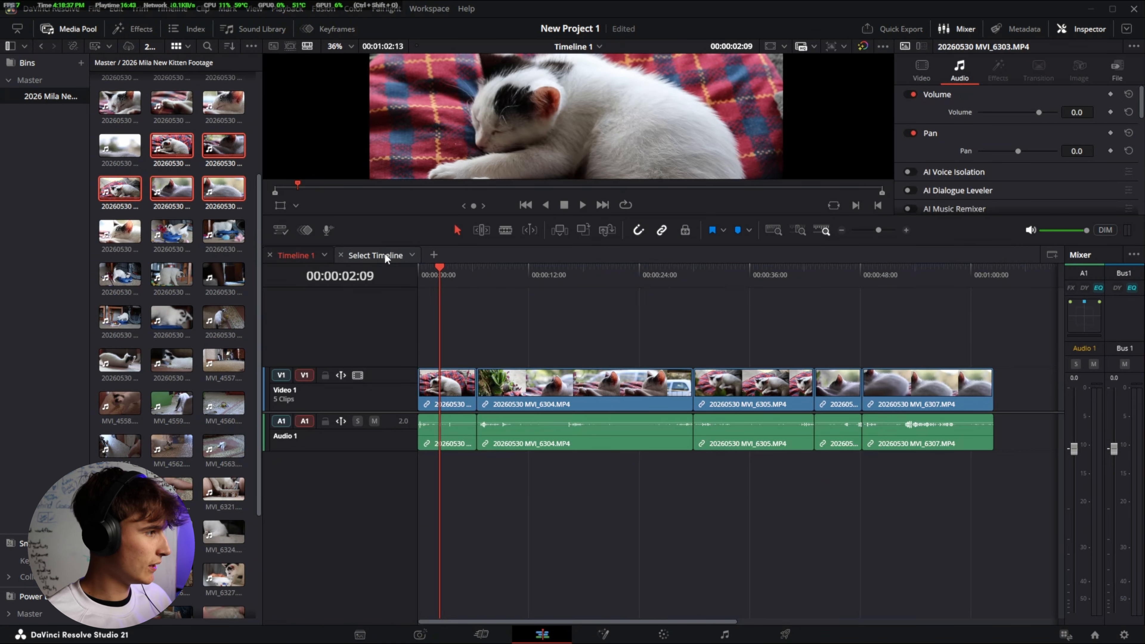
Step: Enlarge the viewer and move the divider between the video and audio tracks lower in the timeline
drag(683, 215, 684, 331)
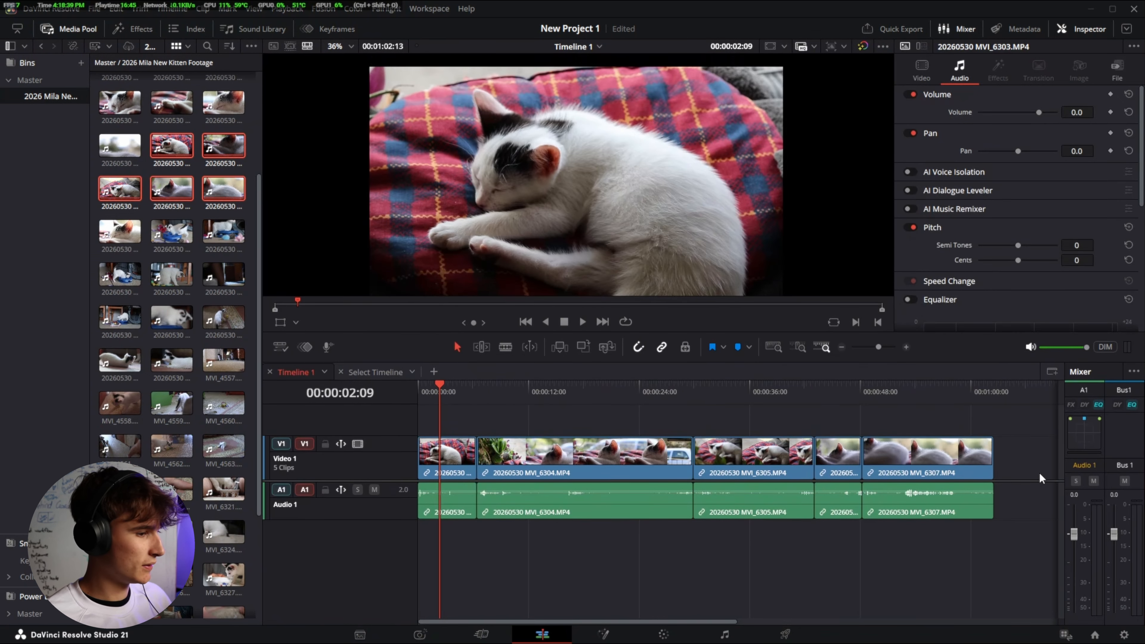
drag(1030, 483, 1030, 527)
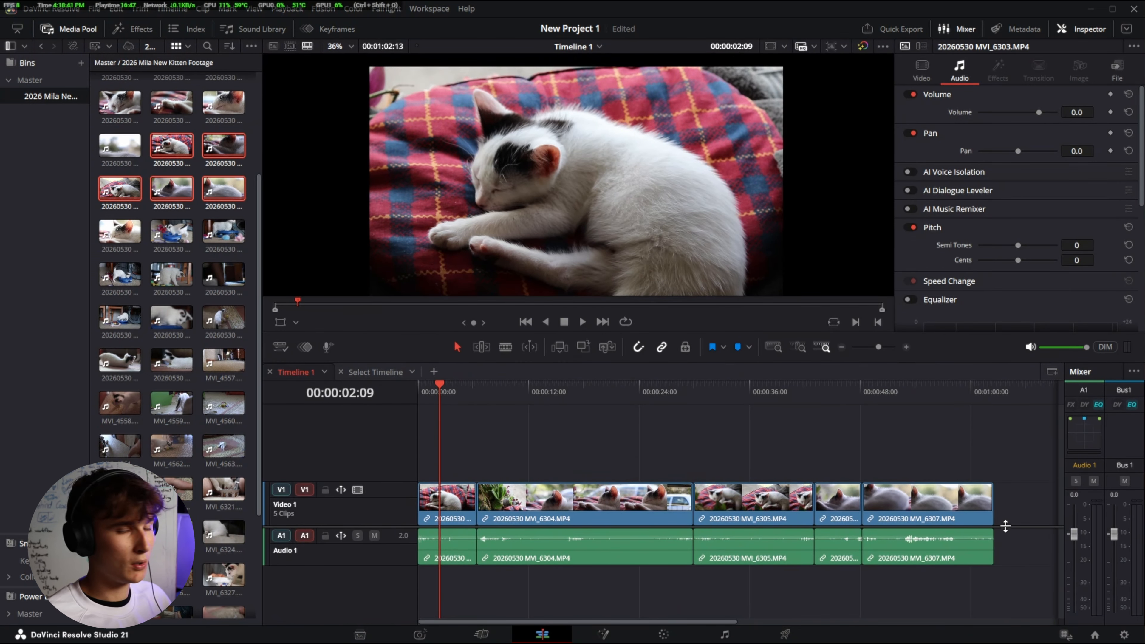
Step: Check the empty timeline tab, return to Timeline 1 and turn off stacked timelines
click(384, 372)
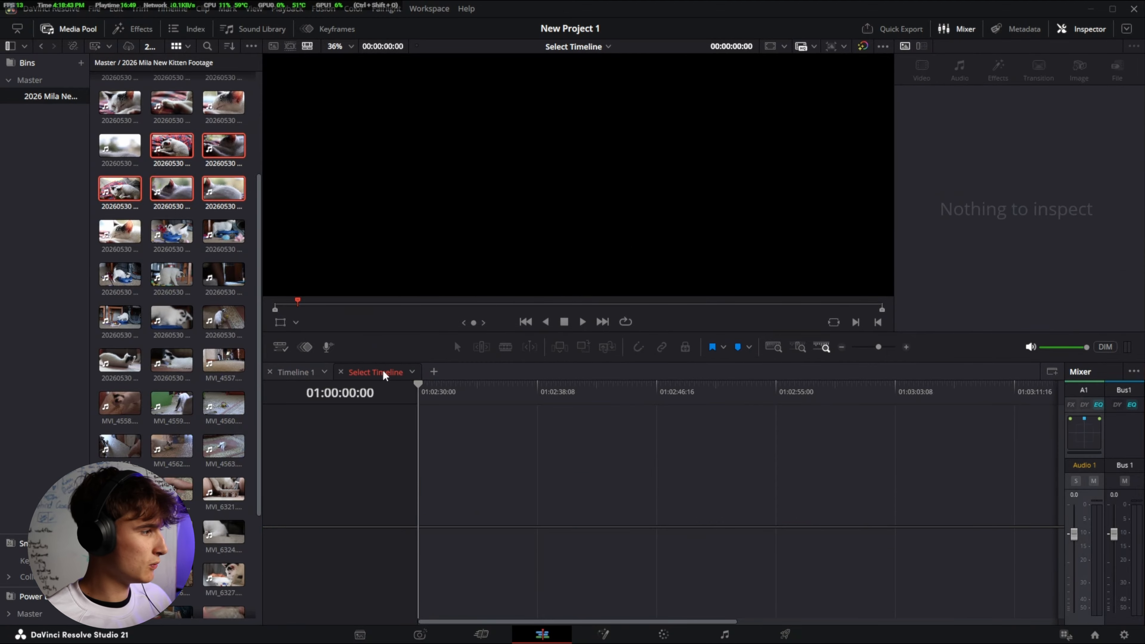
click(289, 373)
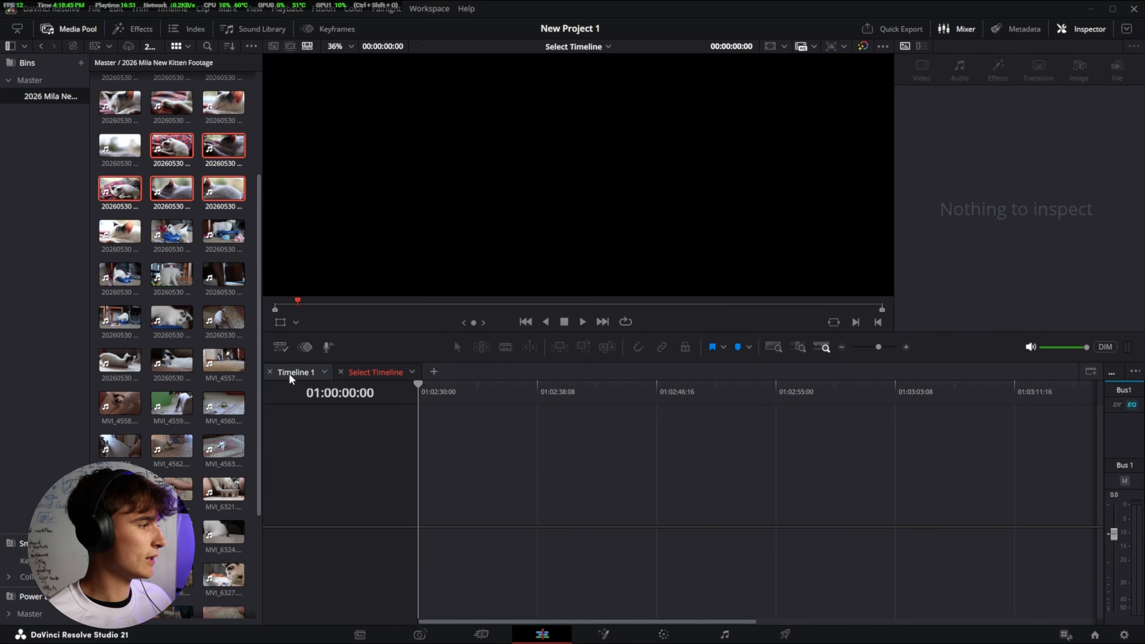
click(280, 348)
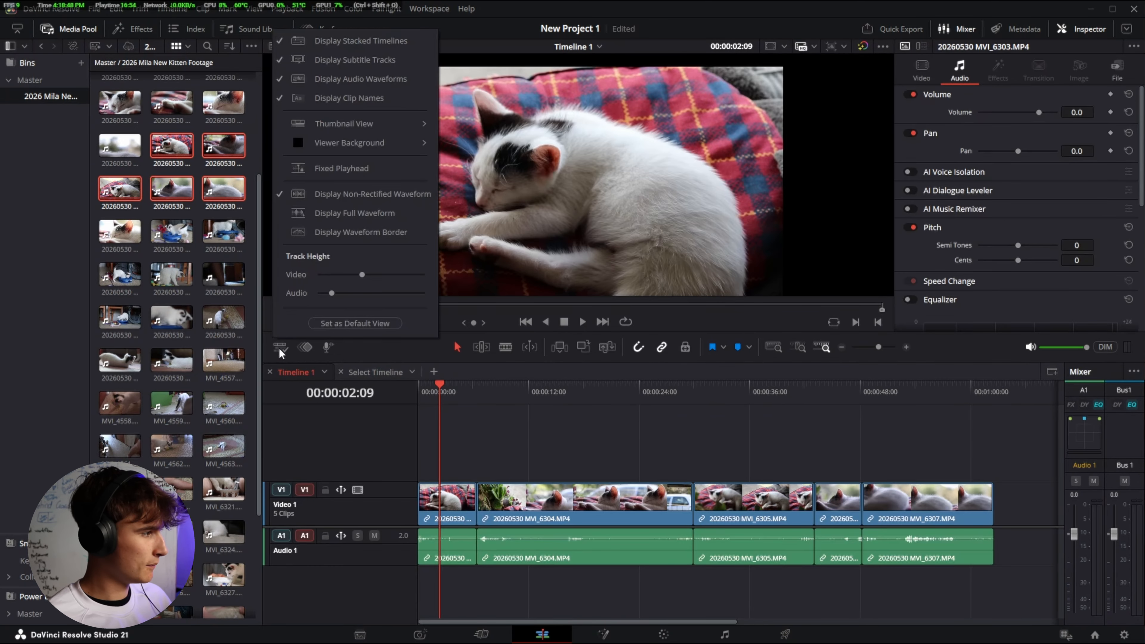
click(339, 41)
Step: Reduce the Video 1 track height slightly and try different heights for the Audio 1 track
click(283, 347)
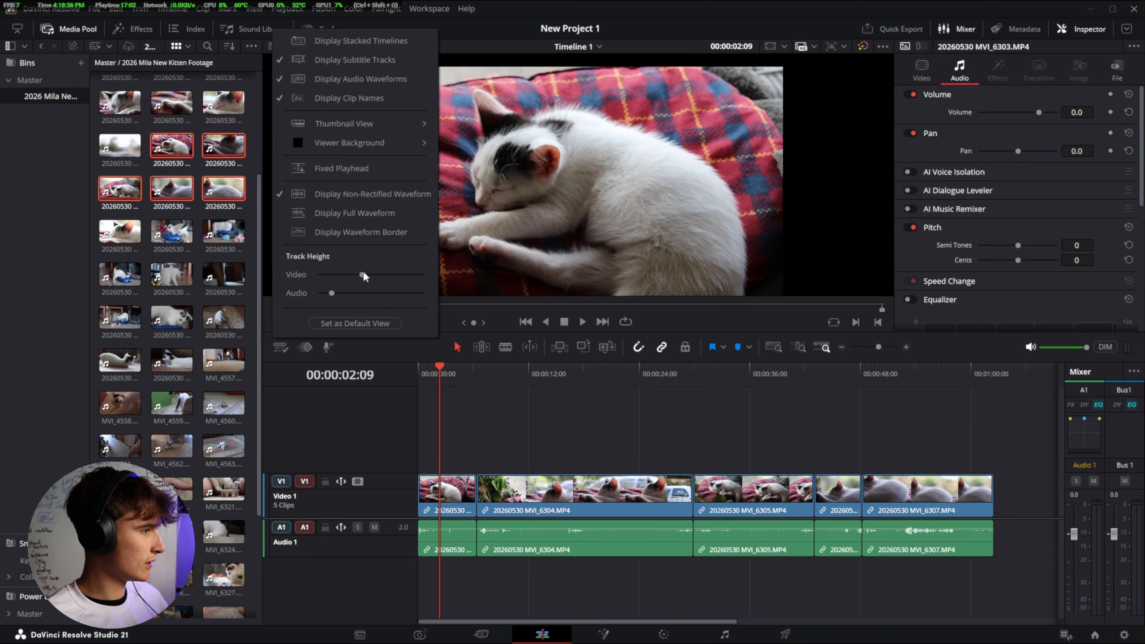
drag(361, 274, 358, 274)
click(470, 421)
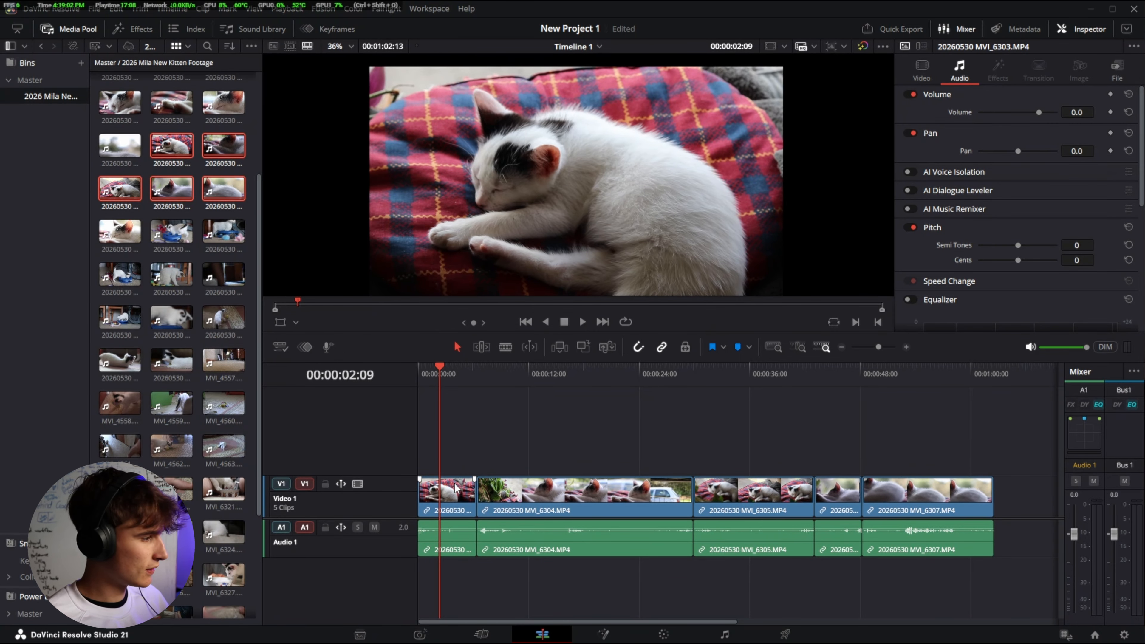
shift+scroll(447, 489, up, 2)
shift+scroll(447, 489, down, 3)
shift+scroll(448, 553, up, 3)
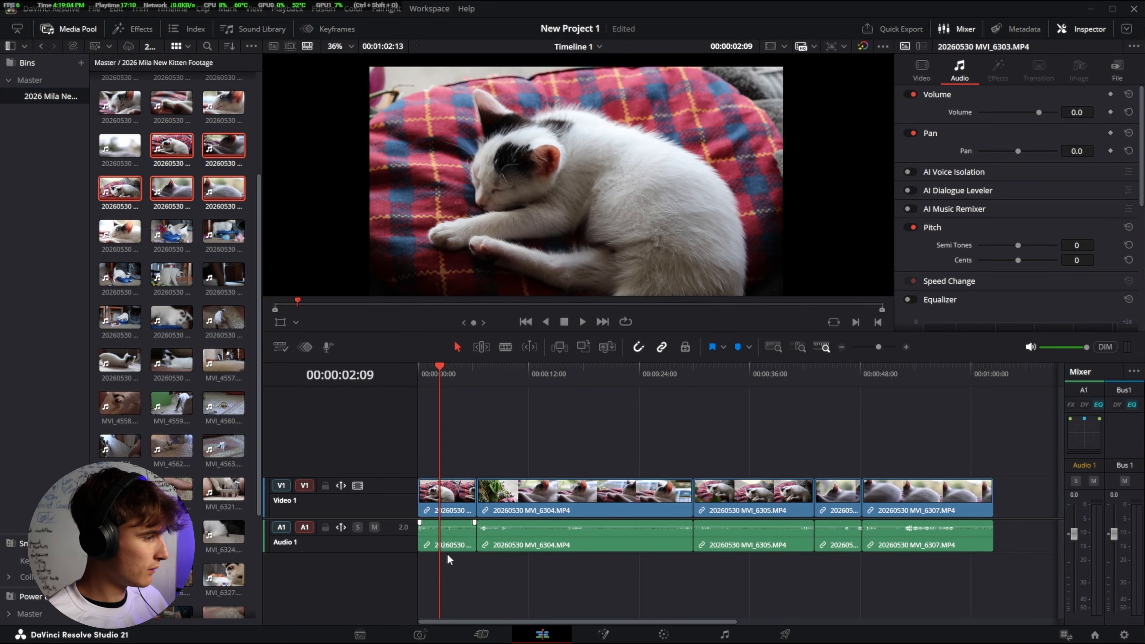
shift+scroll(448, 544, down, 1)
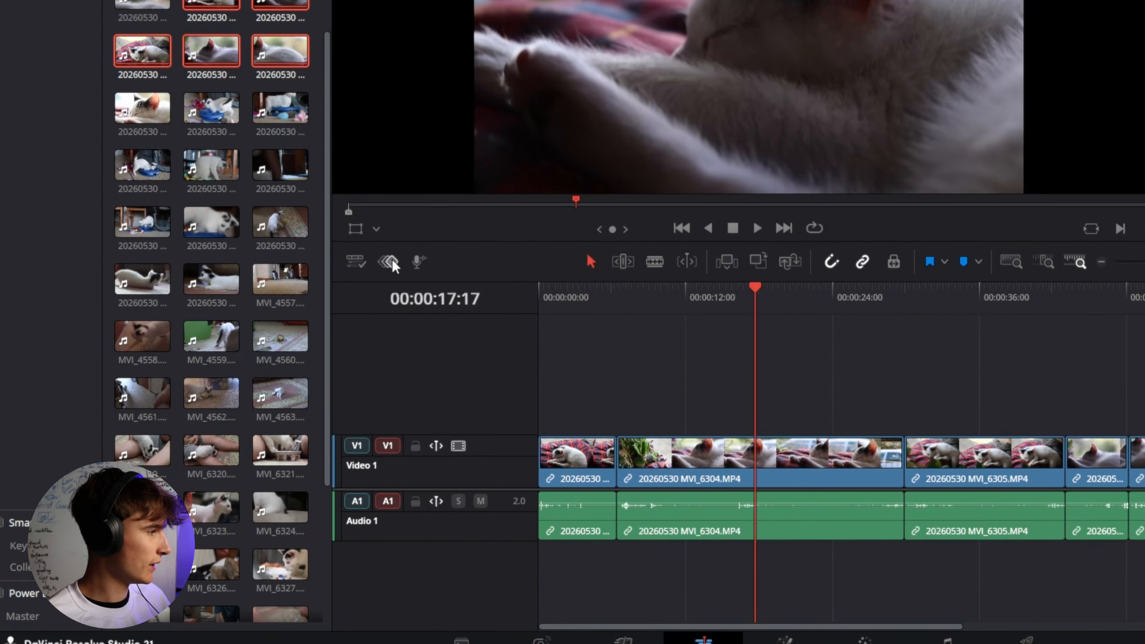
Step: Show the keyframe parameters below the tracks, return the playhead to 00:00:00:00, and hide them again
click(302, 348)
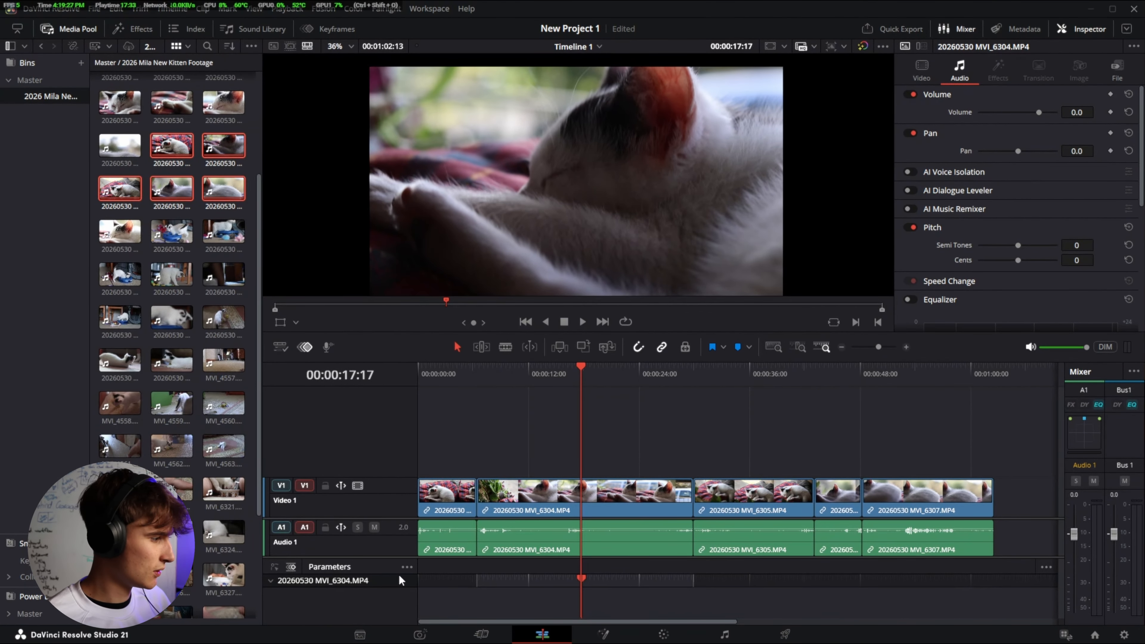
drag(570, 387, 410, 426)
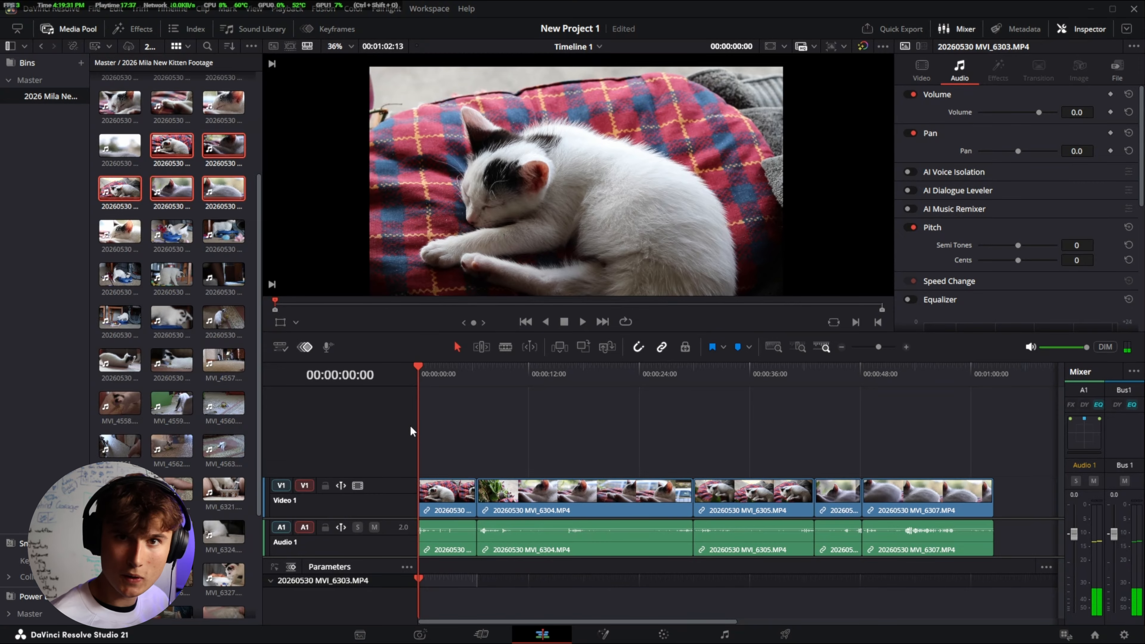
click(307, 347)
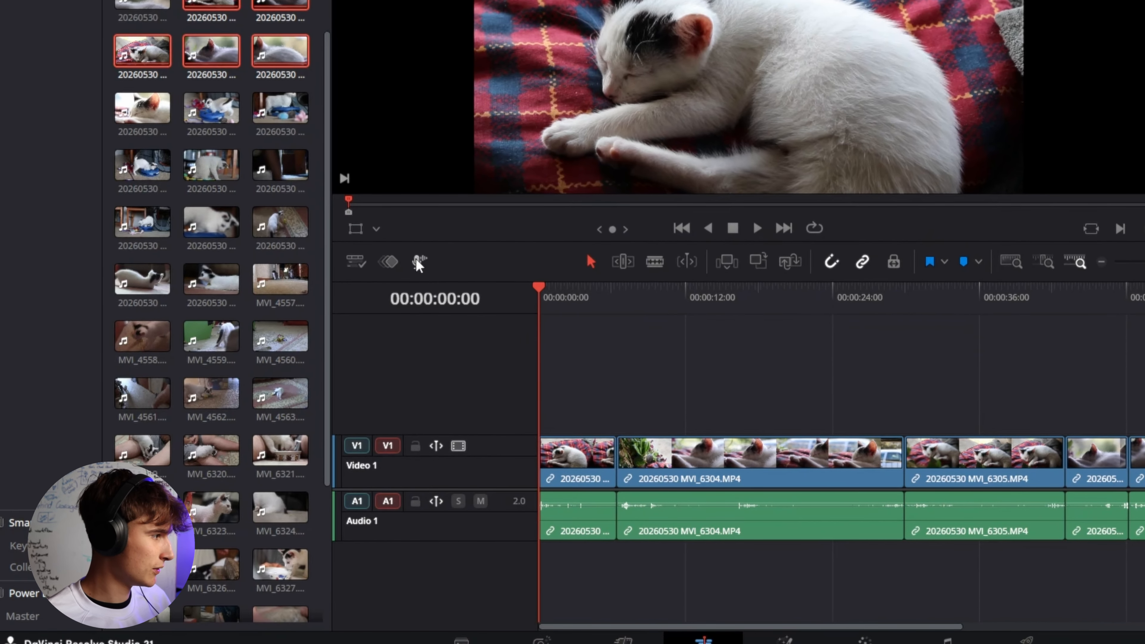
Step: Open the Record Voiceover tool to view its file name, audio input and record track settings, and close it
click(326, 347)
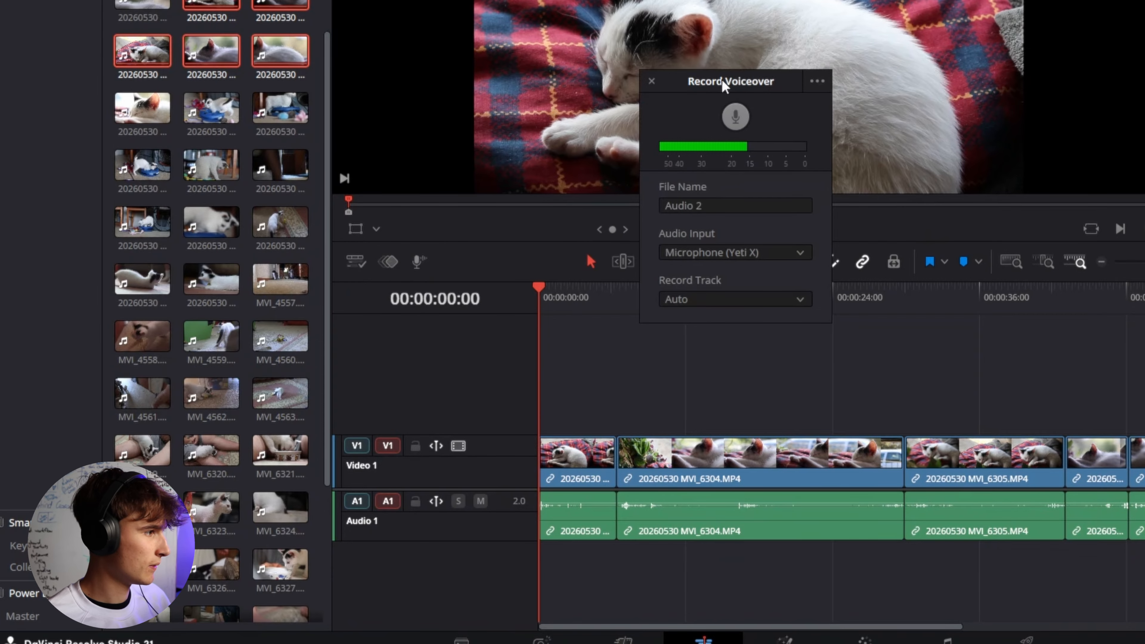
drag(726, 84, 709, 95)
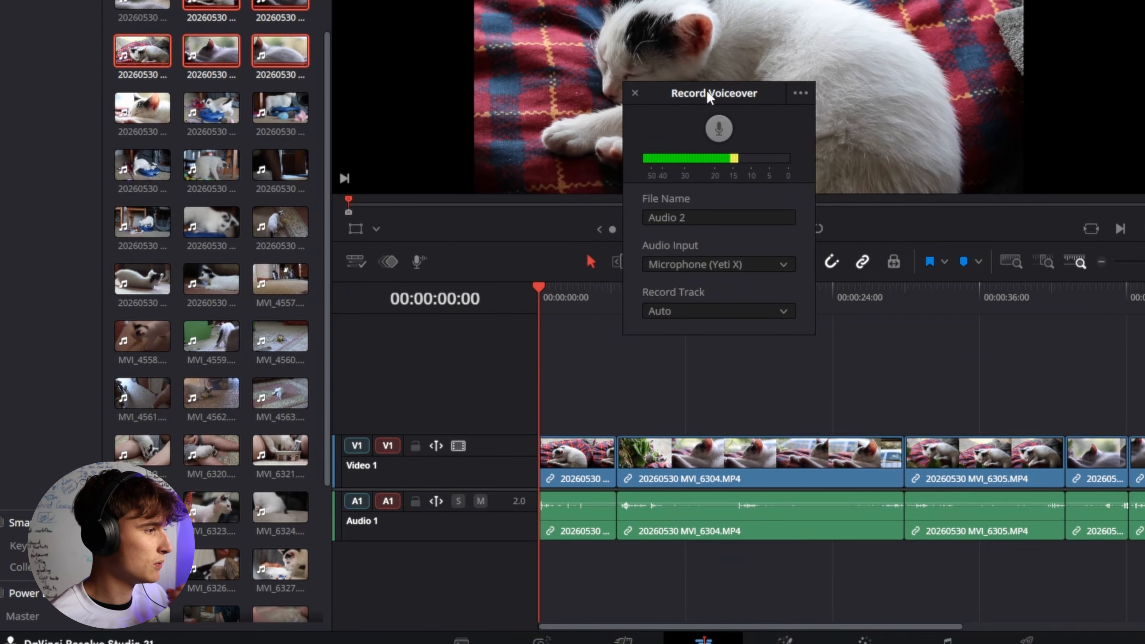
drag(692, 91, 708, 128)
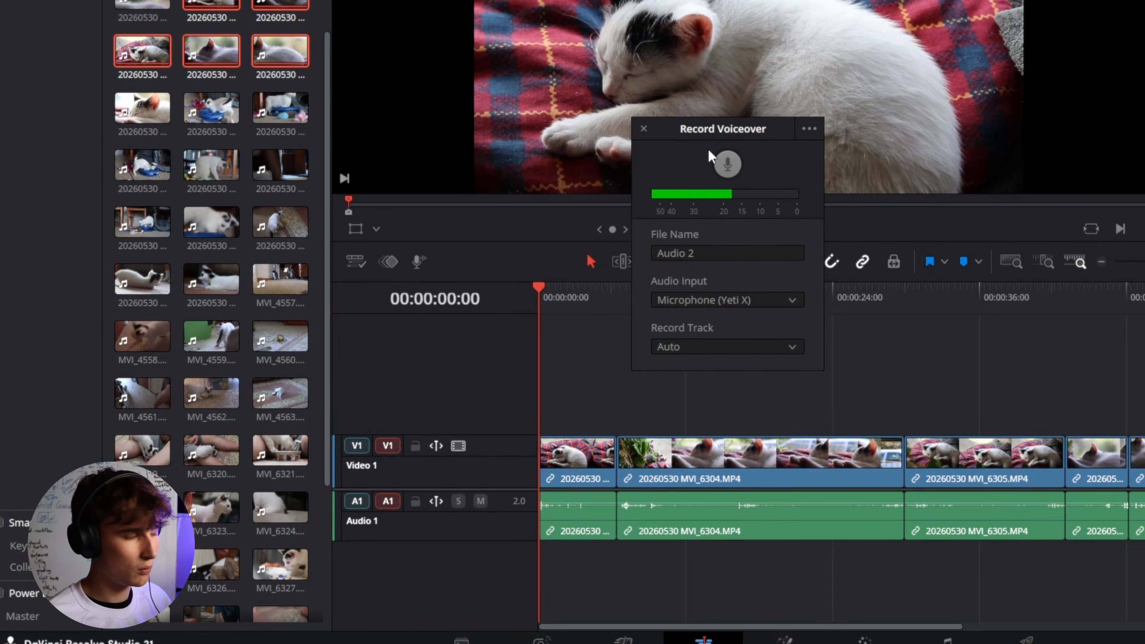
click(638, 133)
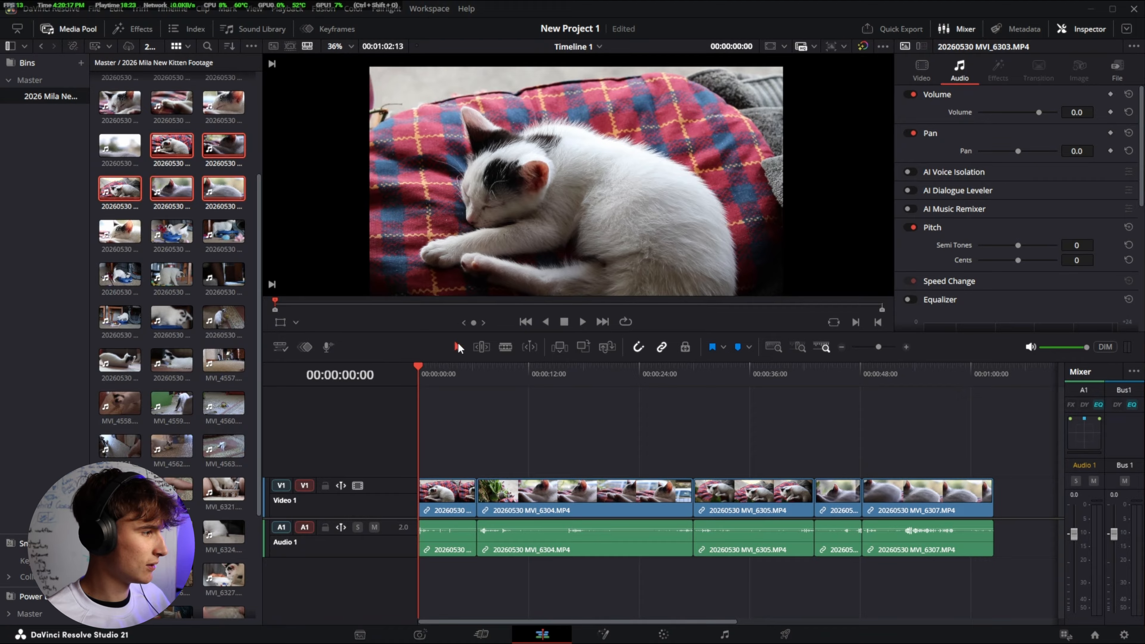
drag(512, 473, 640, 502)
click(530, 445)
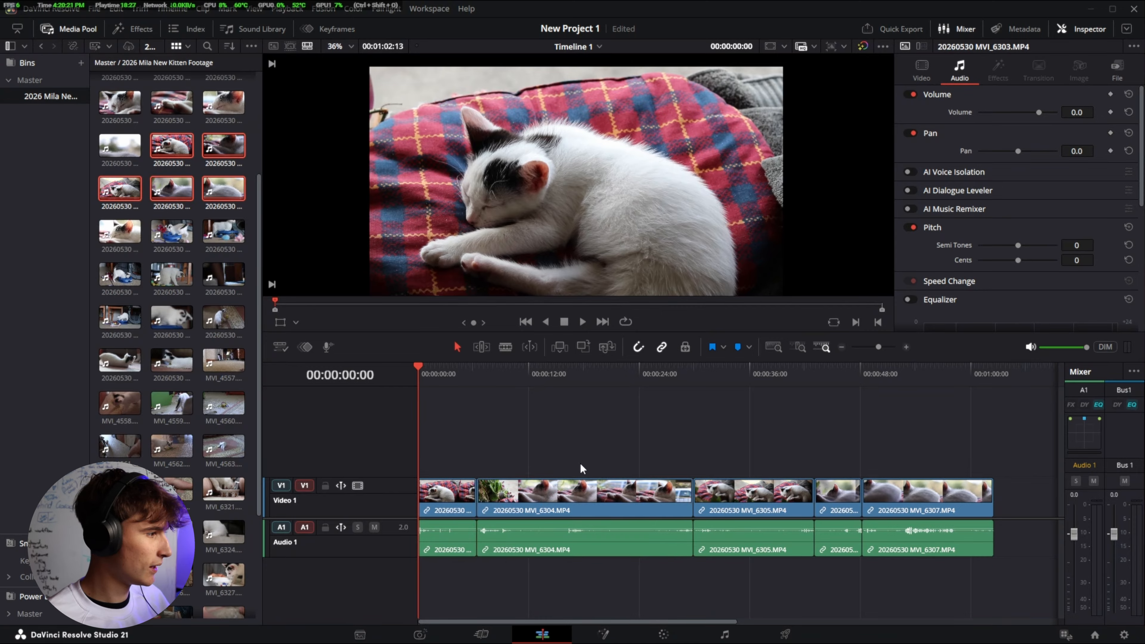
Step: In Trim Edit mode, ripple-trim the MVI_6304 clip to about 7 seconds and slip its footage within the clip
click(482, 347)
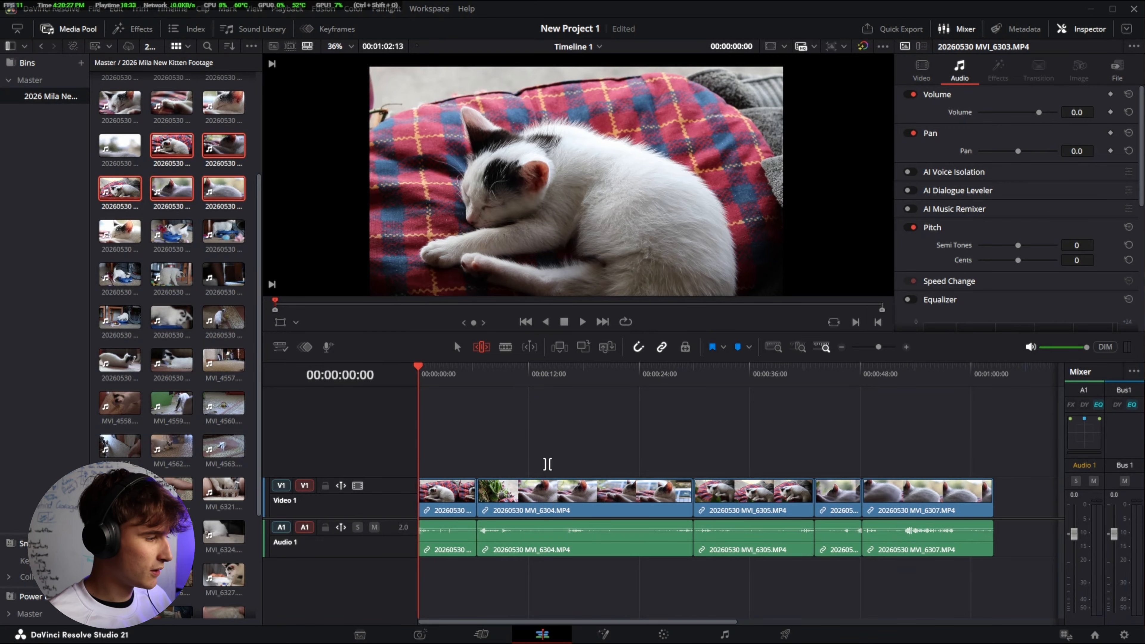
drag(486, 501, 544, 501)
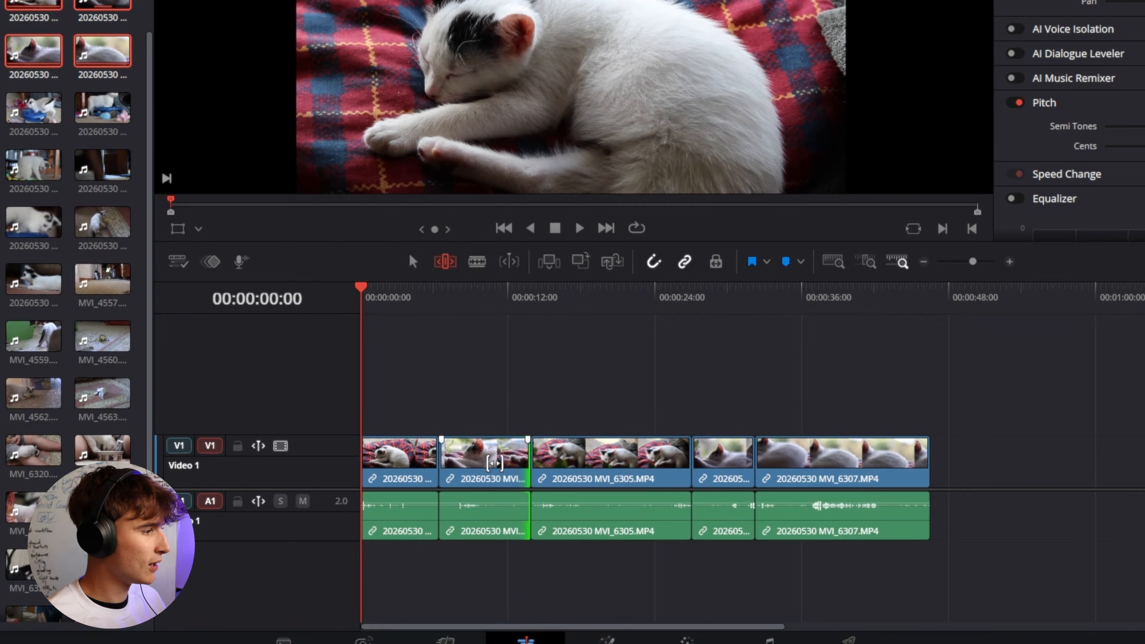
mouse_move(495, 462)
mouse_down()
mouse_move(502, 456)
mouse_move(444, 458)
mouse_move(507, 459)
mouse_up()
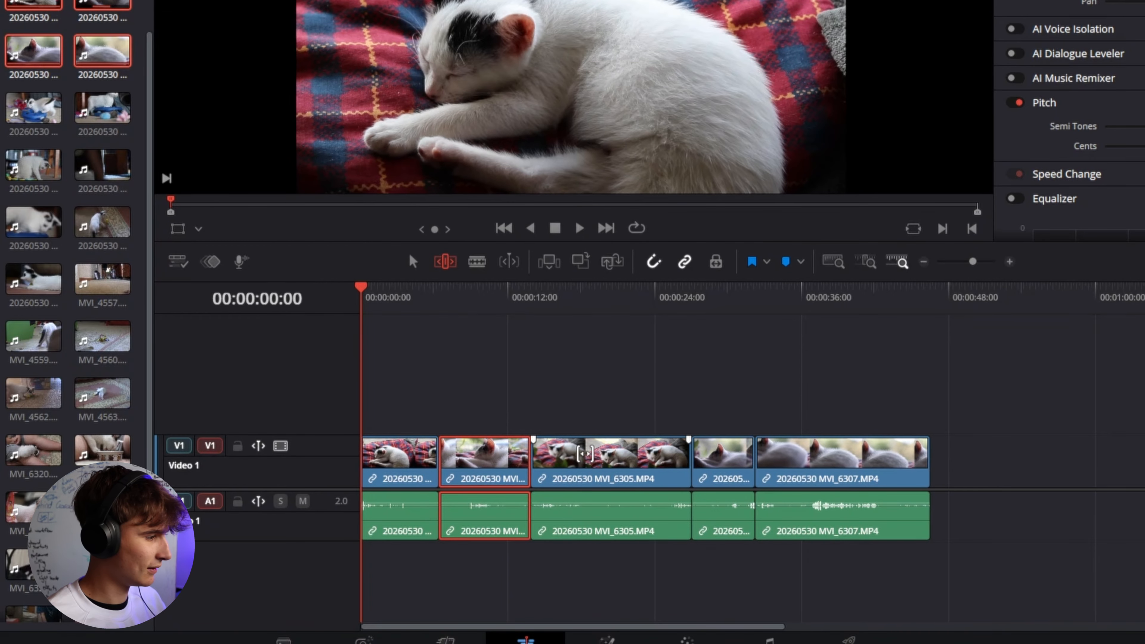
Step: In Trim Edit mode, slip the MVI_6304 footage back and forth within its place between the neighbouring clips
drag(439, 478, 484, 509)
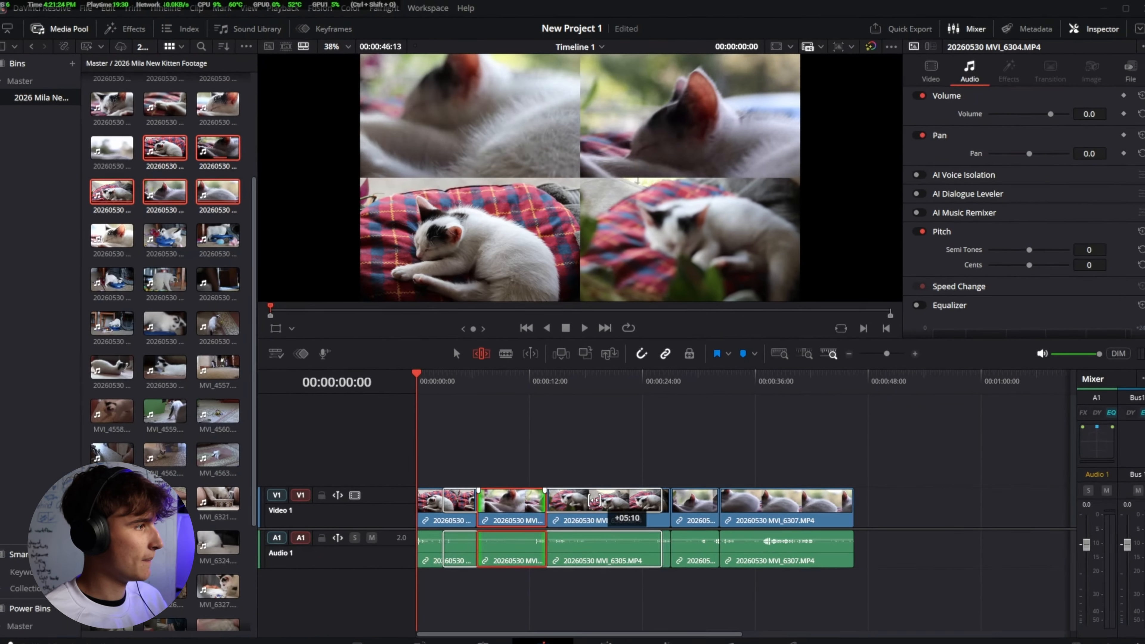
drag(596, 495, 512, 503)
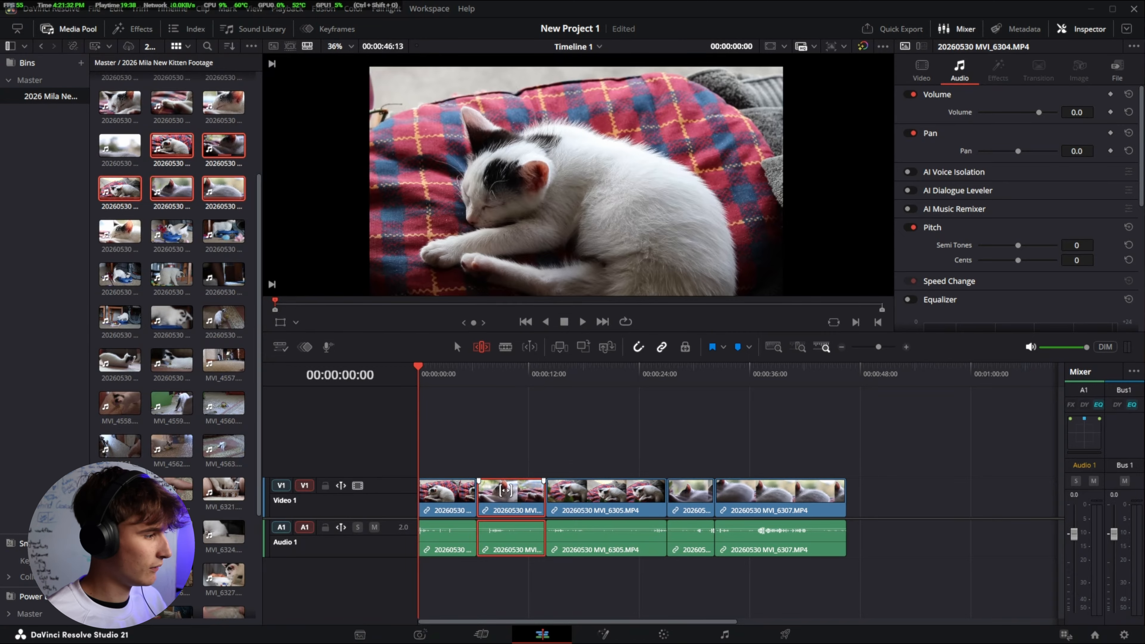
drag(509, 488, 535, 487)
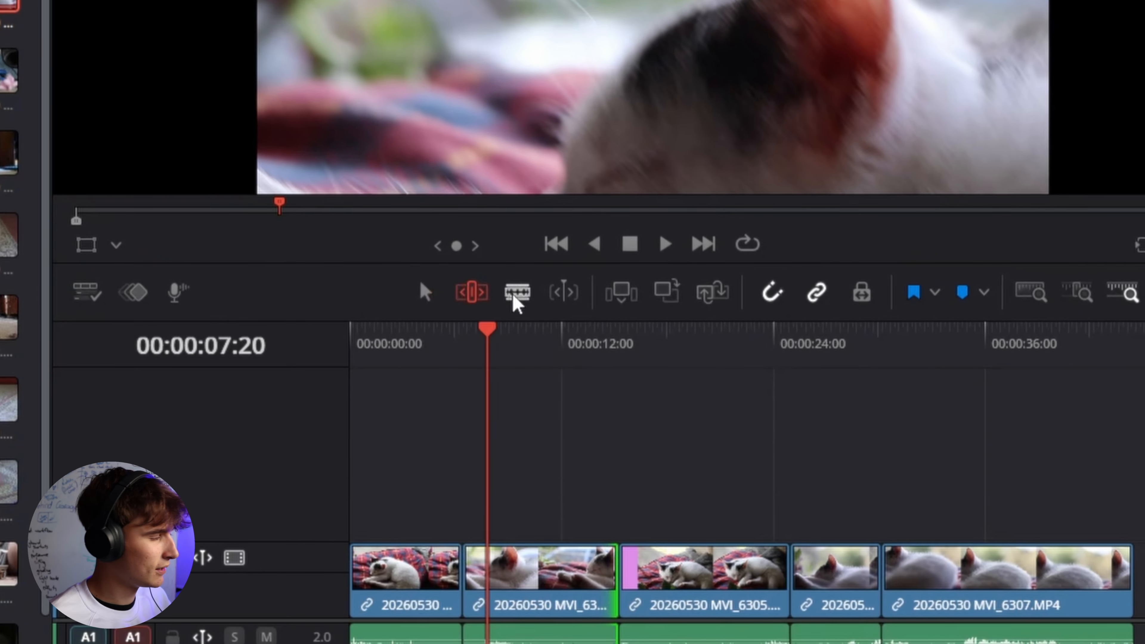
Step: Use Blade Edit mode to split the MVI_6305 clip into four pieces and the clip after it into two
click(505, 346)
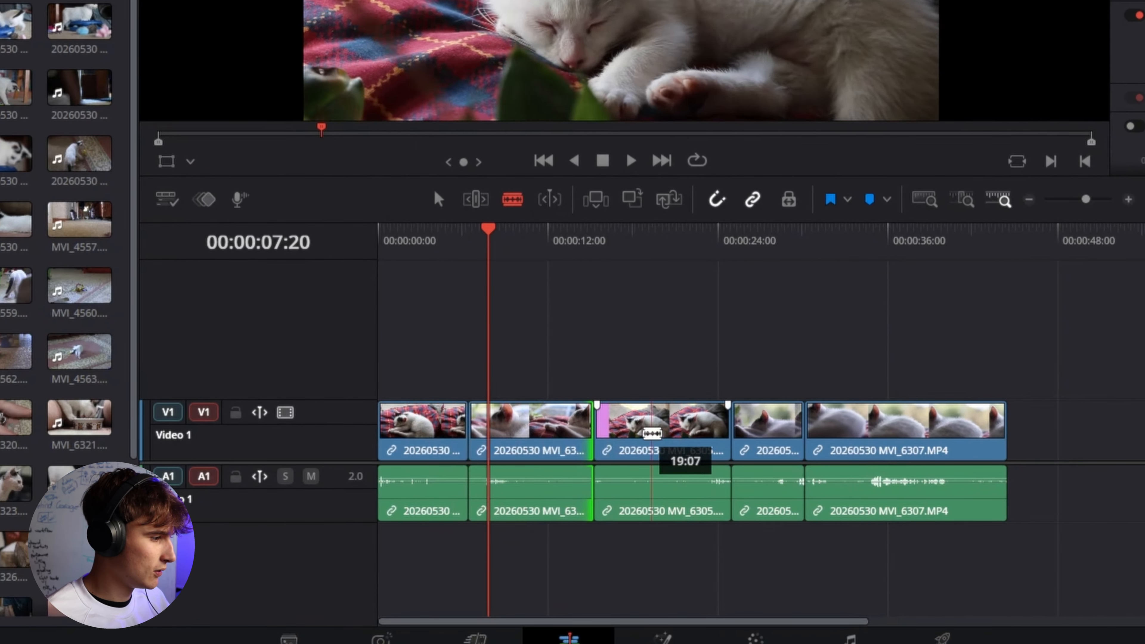
click(619, 433)
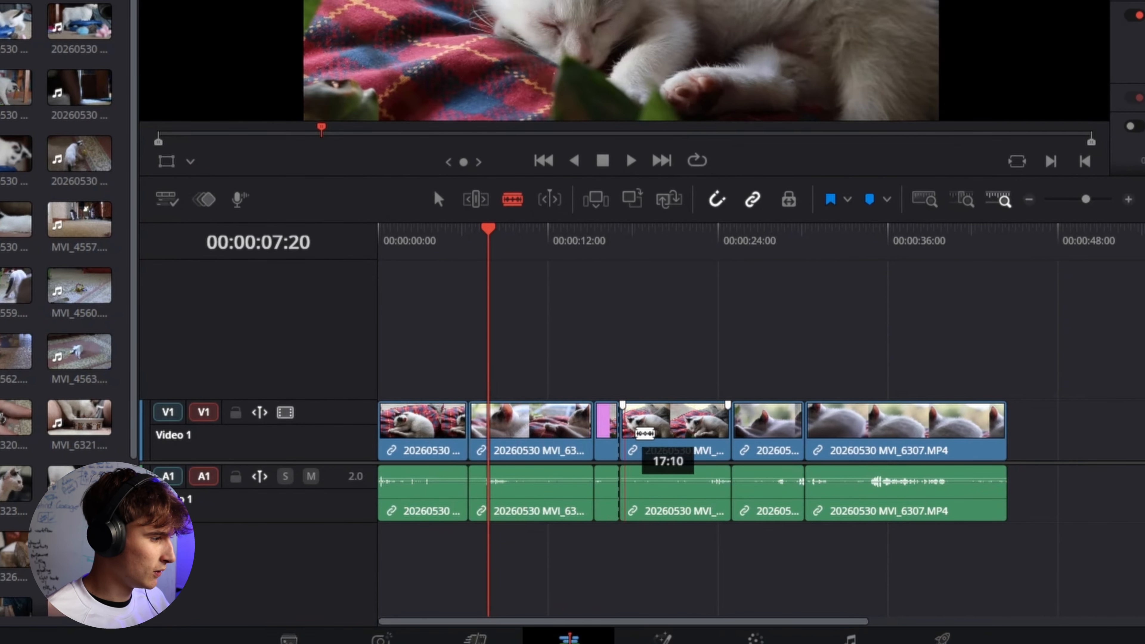
click(650, 433)
click(684, 431)
click(768, 431)
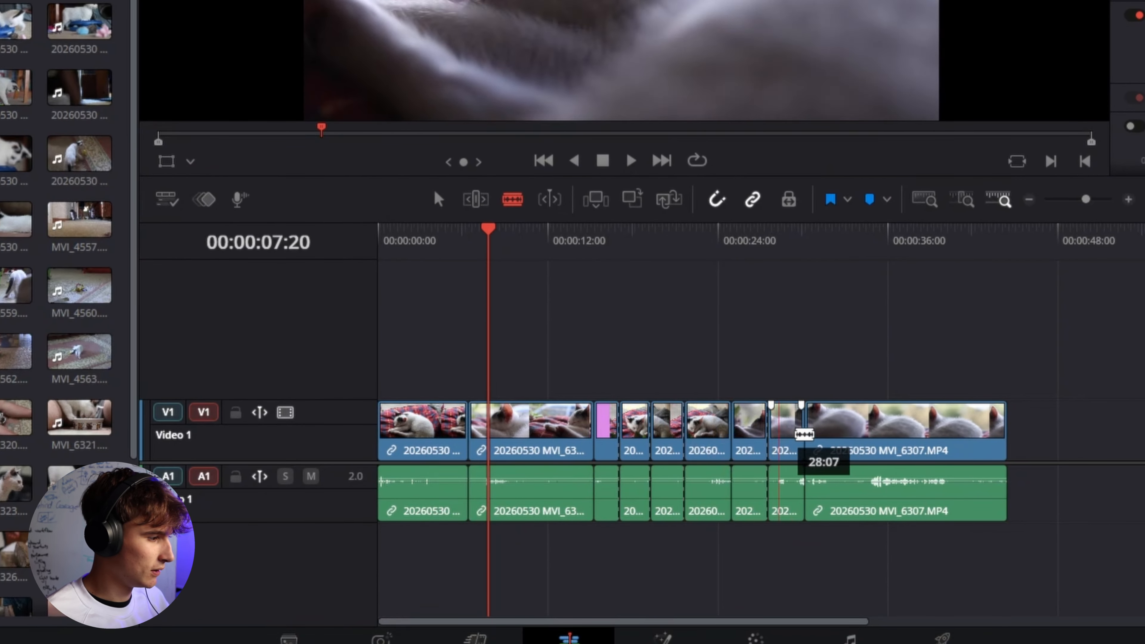
Step: Make five blade cuts through the MVI_6307 clip at the end of the timeline
click(847, 430)
click(885, 431)
click(930, 431)
click(947, 431)
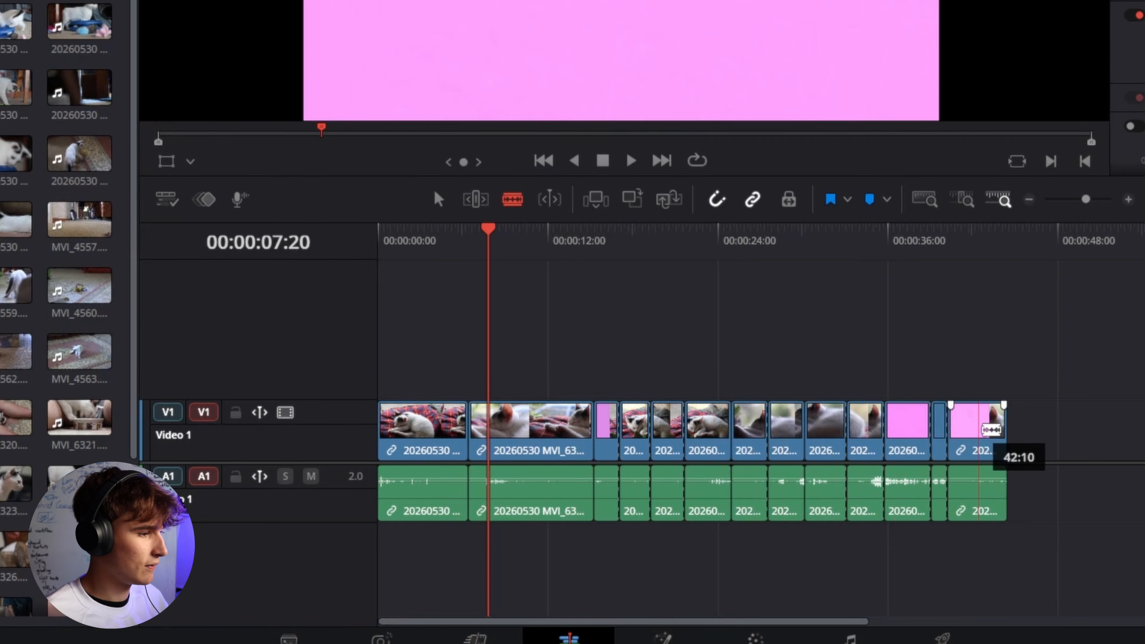
click(972, 431)
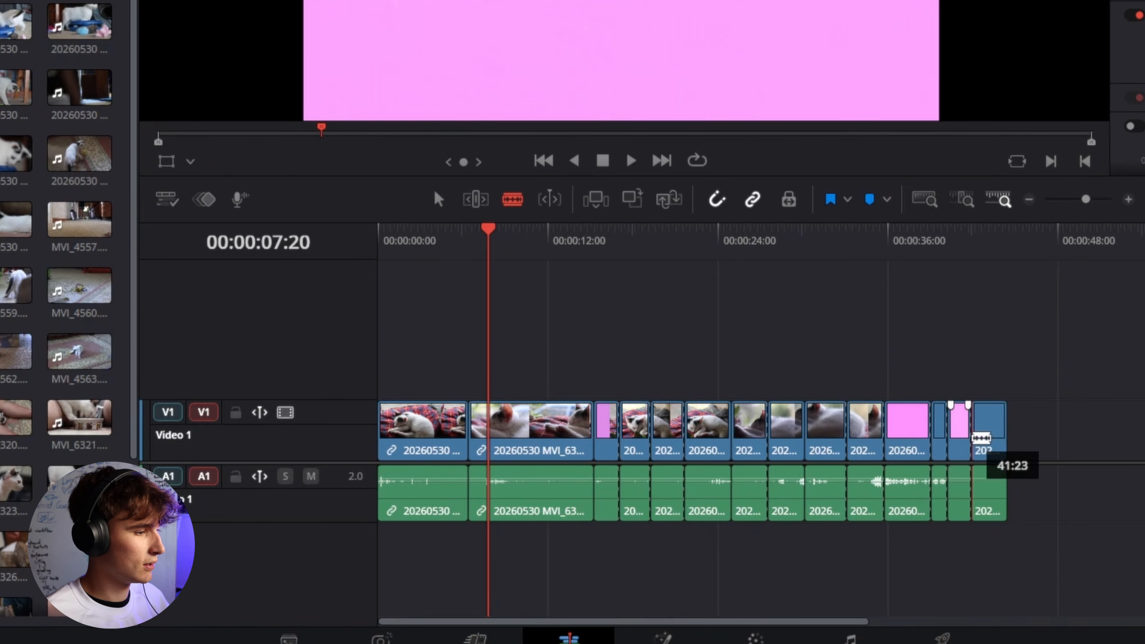
Step: Split the MVI_6304 clip with three blade cuts and the first clip, MVI_6303, with two
click(554, 428)
click(525, 428)
click(488, 428)
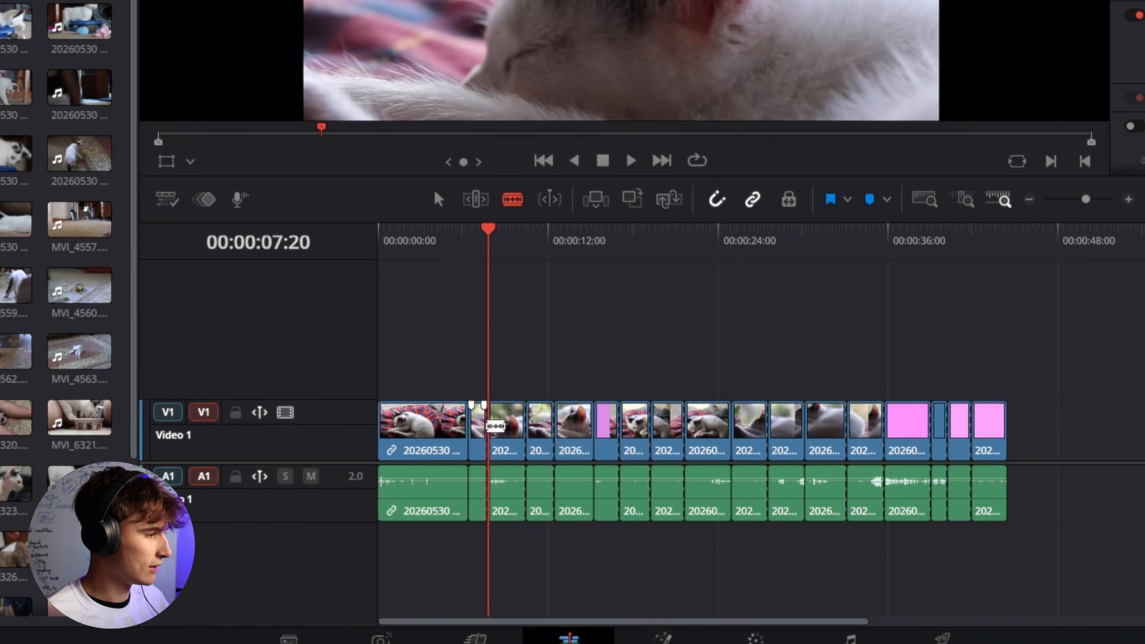
click(428, 429)
click(408, 429)
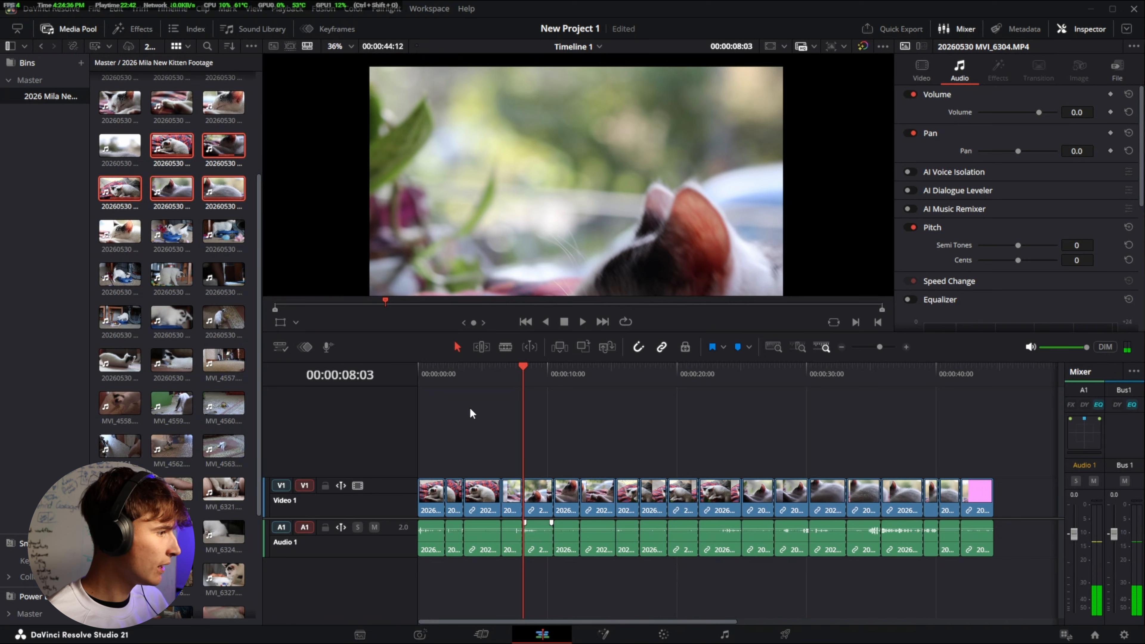
Step: Choose MVI_6321.MP4 in the media pool as the source clip and place the timeline playhead at 00:00:02:03
click(175, 143)
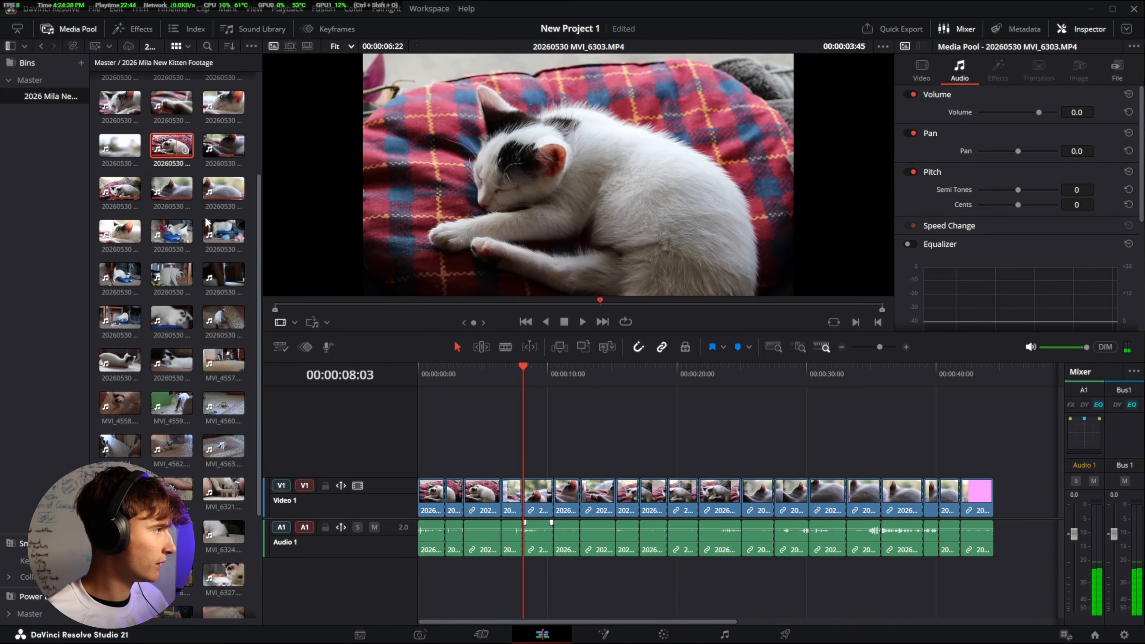
click(398, 387)
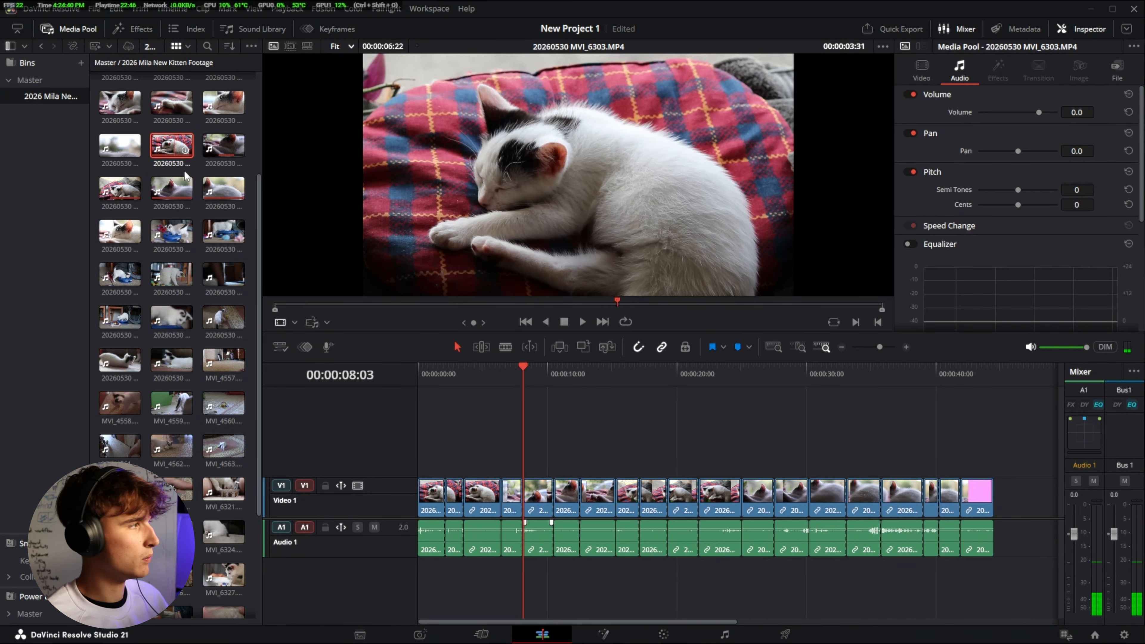
scroll(179, 297, down, 4)
click(234, 334)
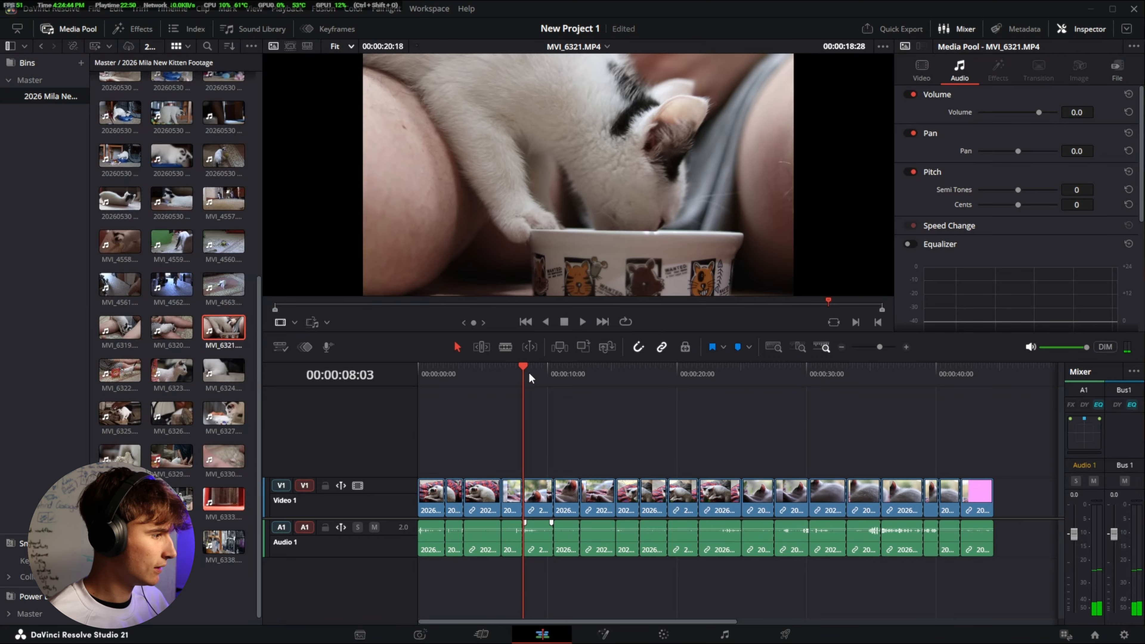
click(487, 383)
drag(487, 382, 445, 403)
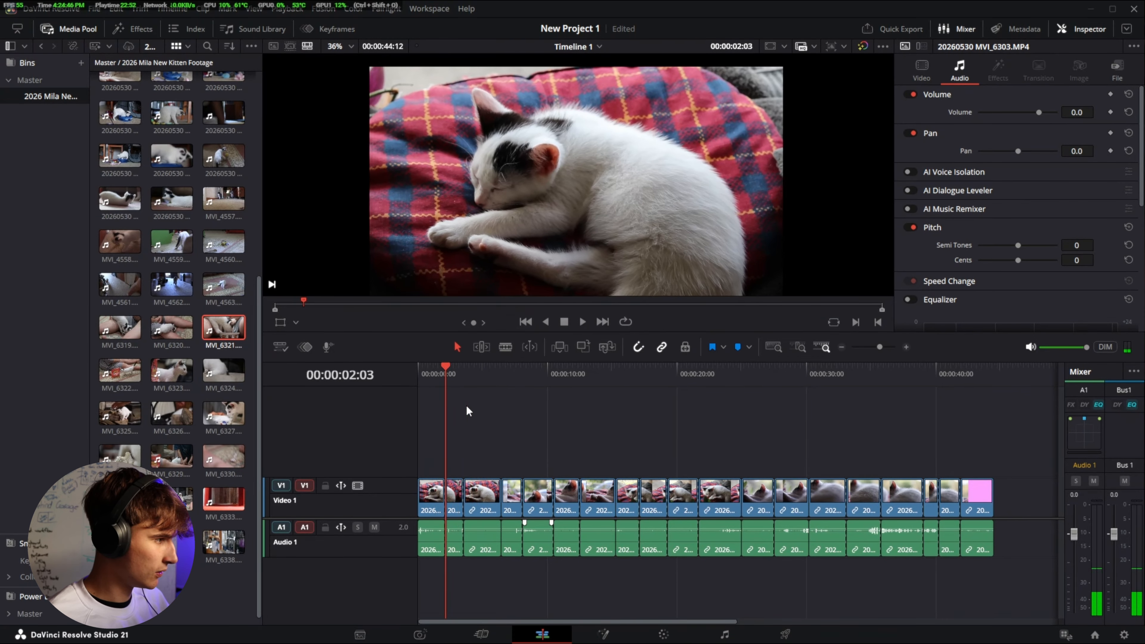
Step: Insert the full MVI_6321 clip at the playhead, pushing the following clips later in the timeline
click(558, 349)
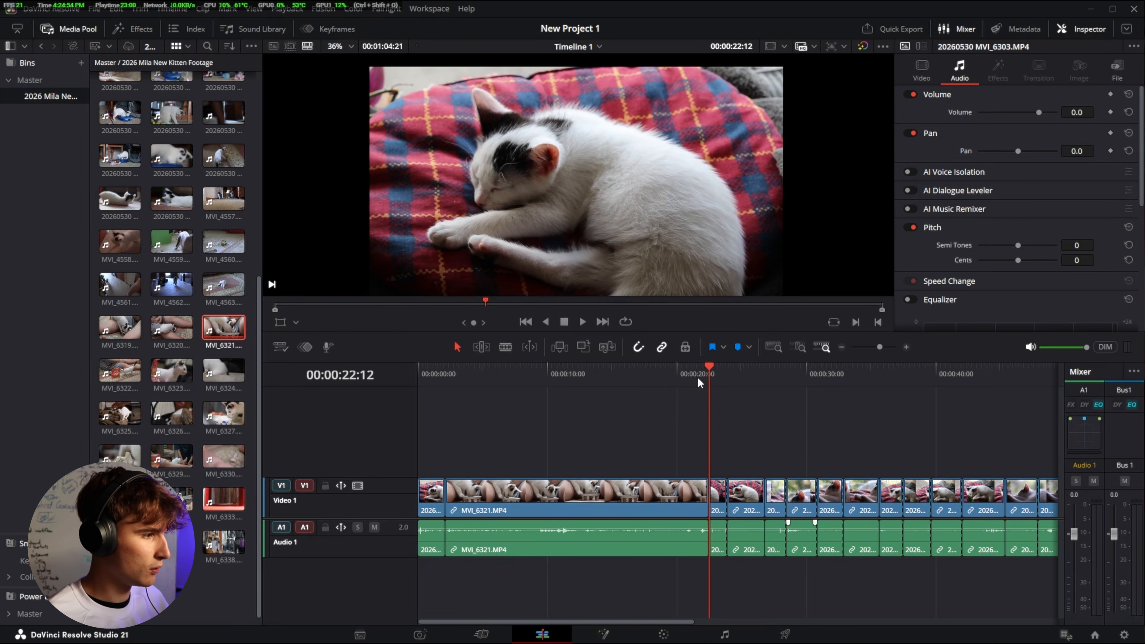
mouse_move(699, 383)
mouse_down()
mouse_move(549, 386)
mouse_move(707, 397)
mouse_up()
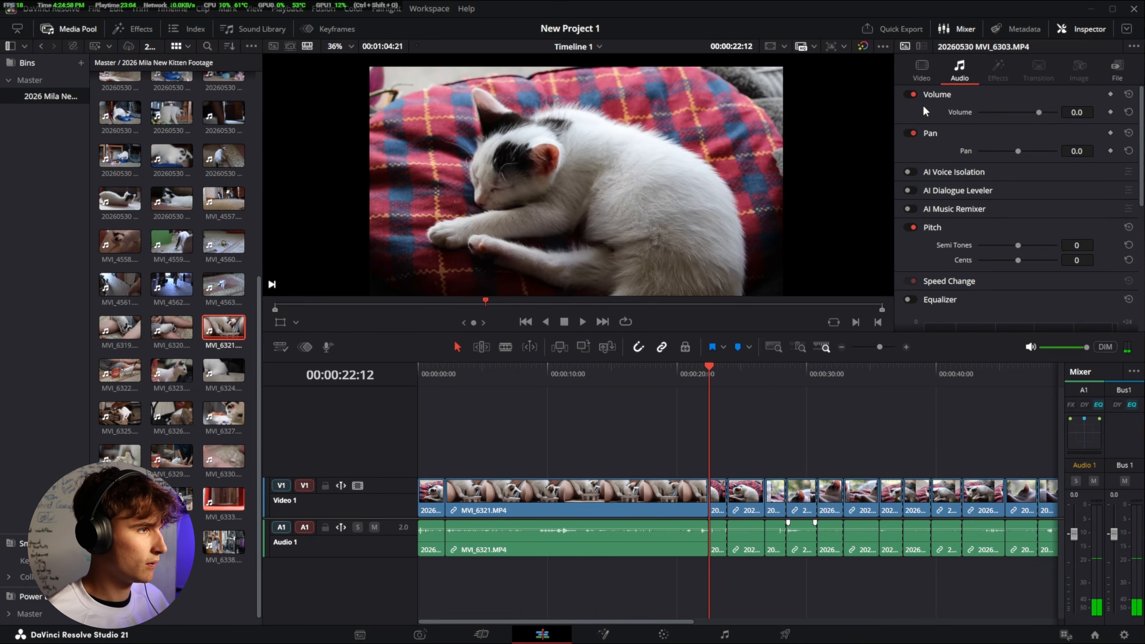
Step: Hide the Inspector to view the source and timeline viewers side by side, and undo the MVI_6321 insert
click(1081, 30)
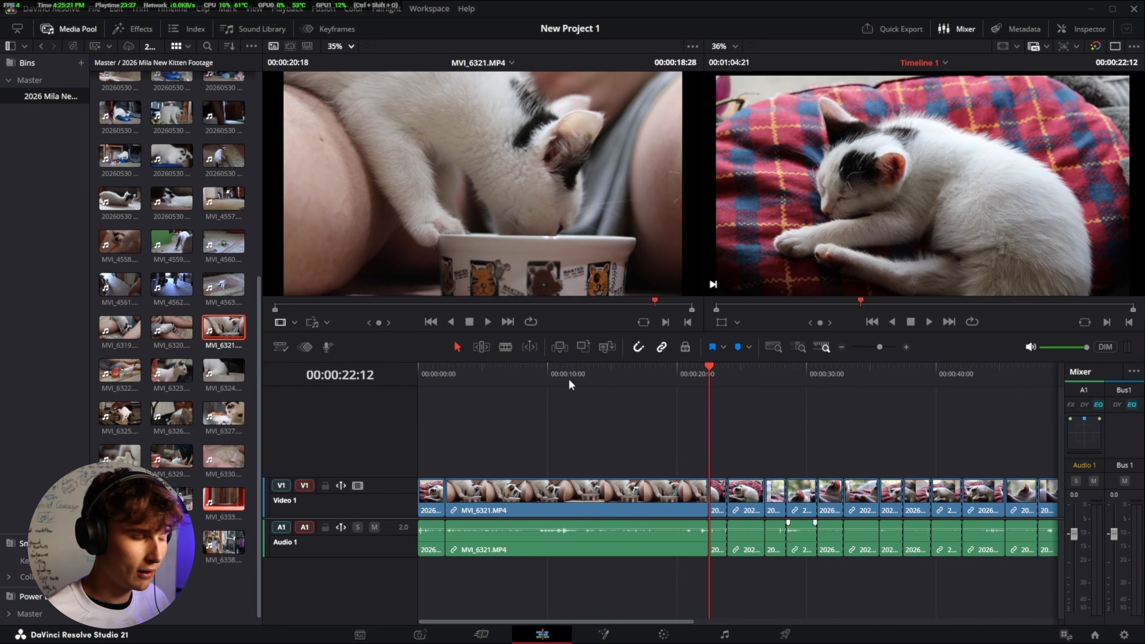
drag(701, 378, 554, 402)
key(ctrl+z)
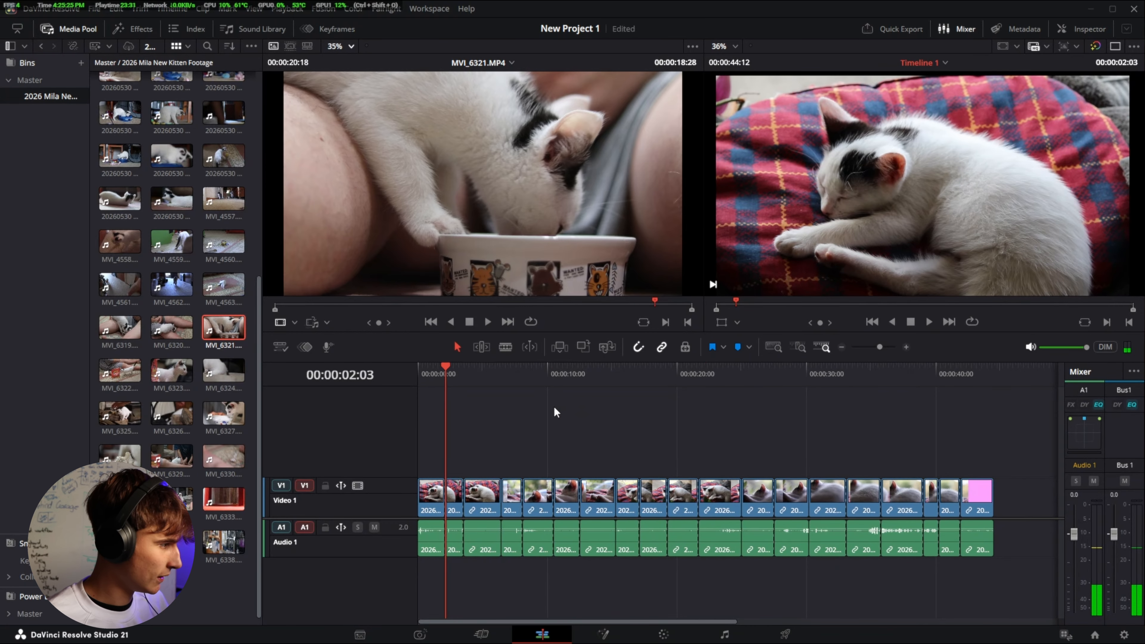
Step: Overwrite the timeline from 00:00:02:03 with the full MVI_6321 clip and view the result across the whole timeline
scroll(450, 500, up, 5)
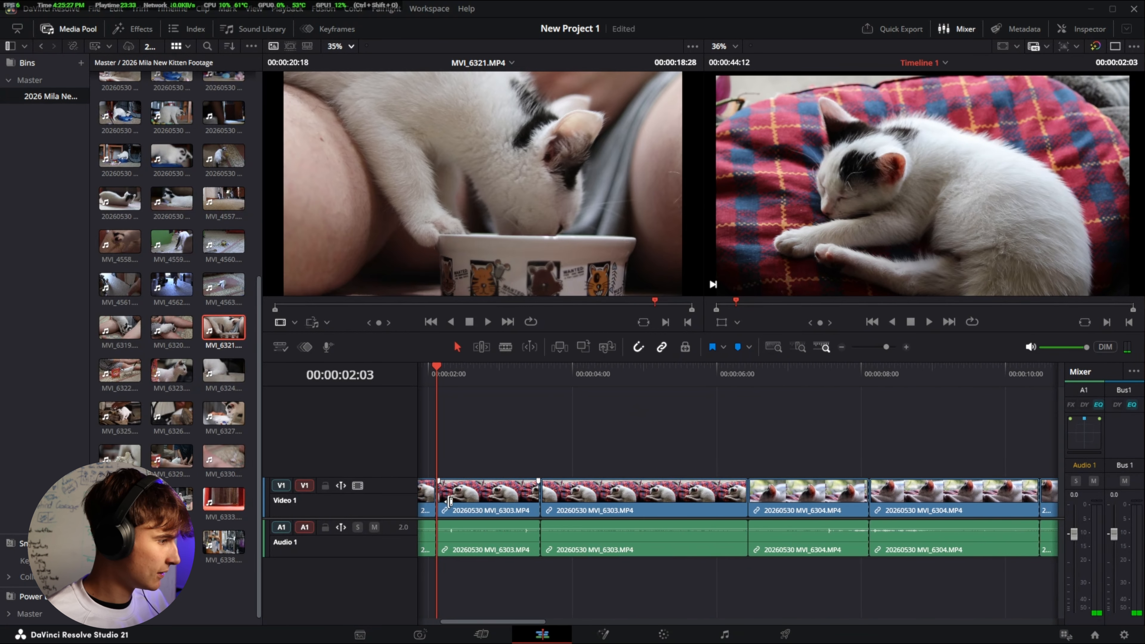
drag(577, 375, 570, 403)
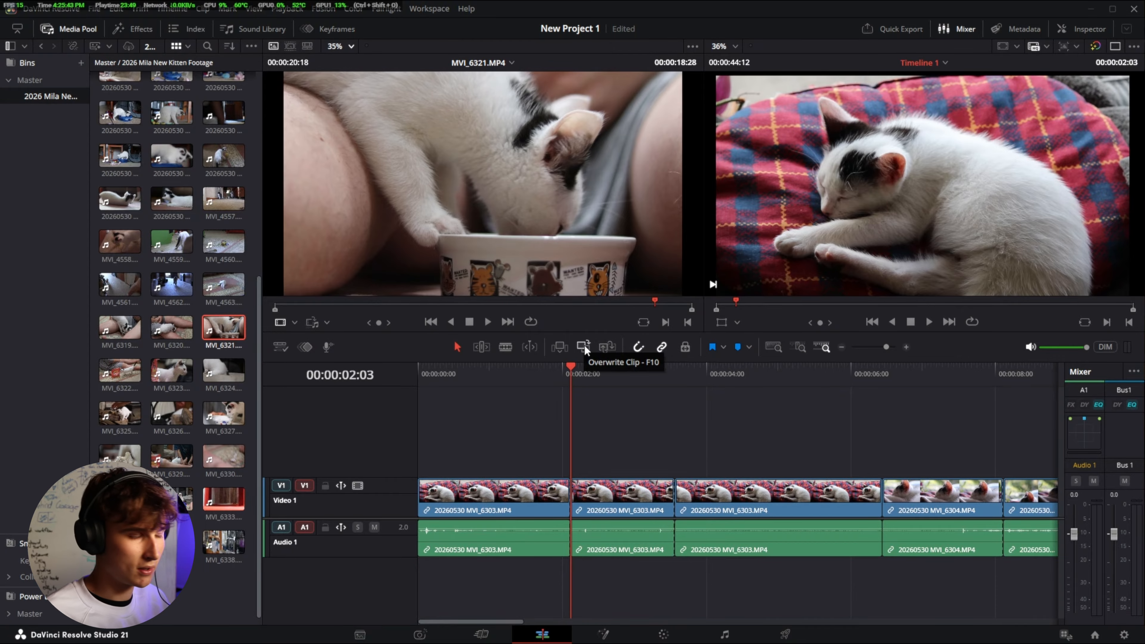
click(584, 347)
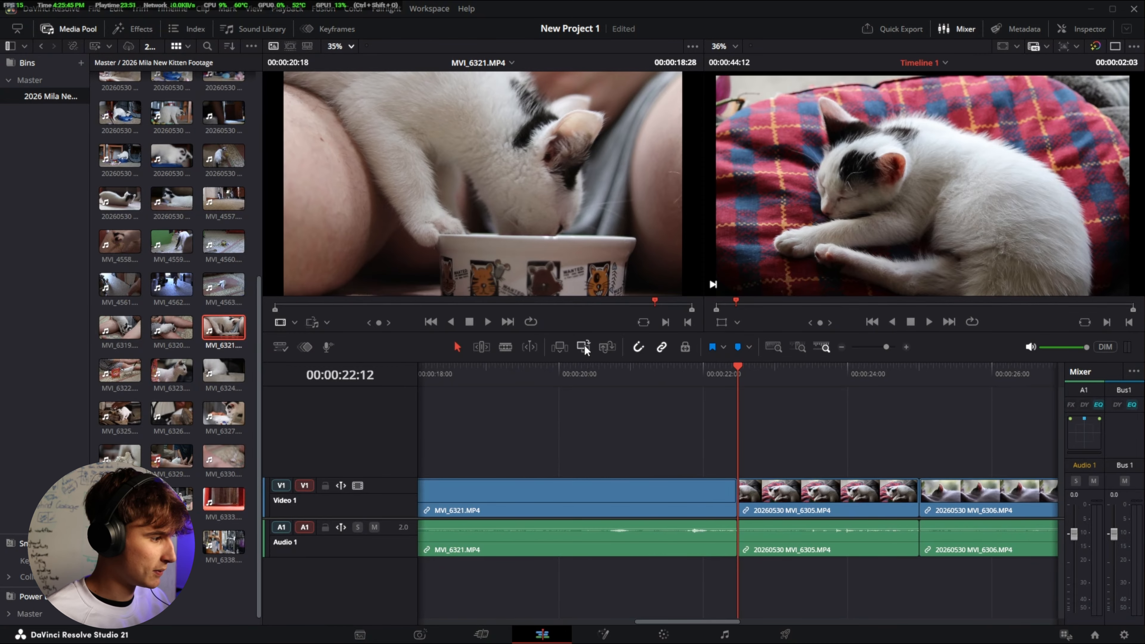
scroll(694, 504, down, 8)
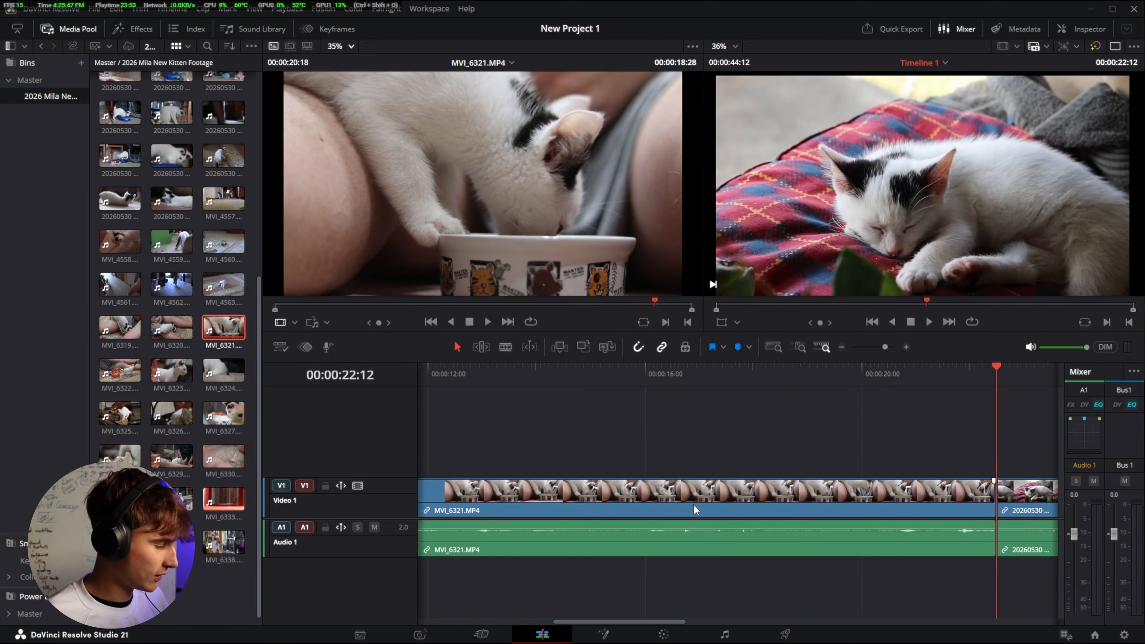
scroll(500, 472, up, 2)
scroll(519, 469, left, 2)
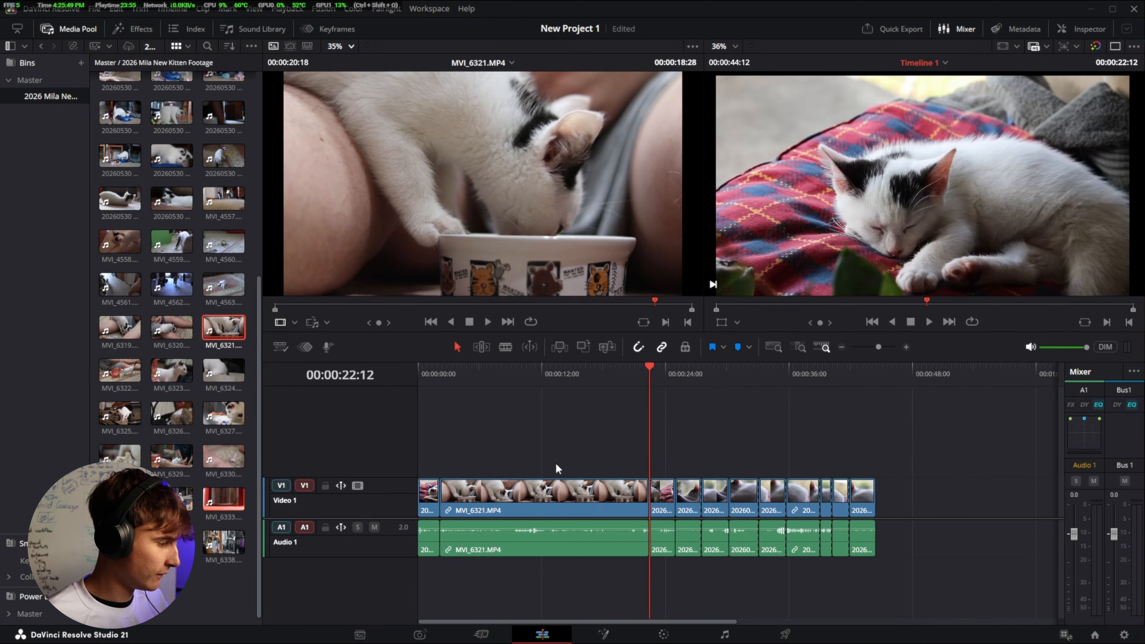
click(557, 463)
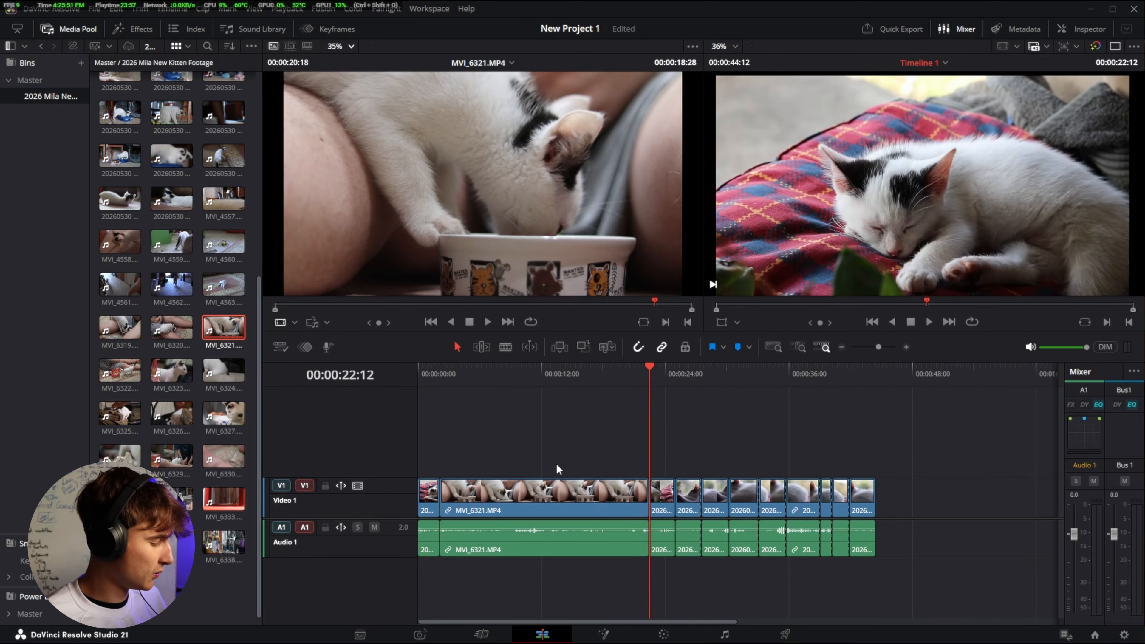
Step: Undo and redo the MVI_6321 overwrite several times to compare the timeline before and after, ending with it undone
key(ctrl+z)
key(ctrl+shift+z)
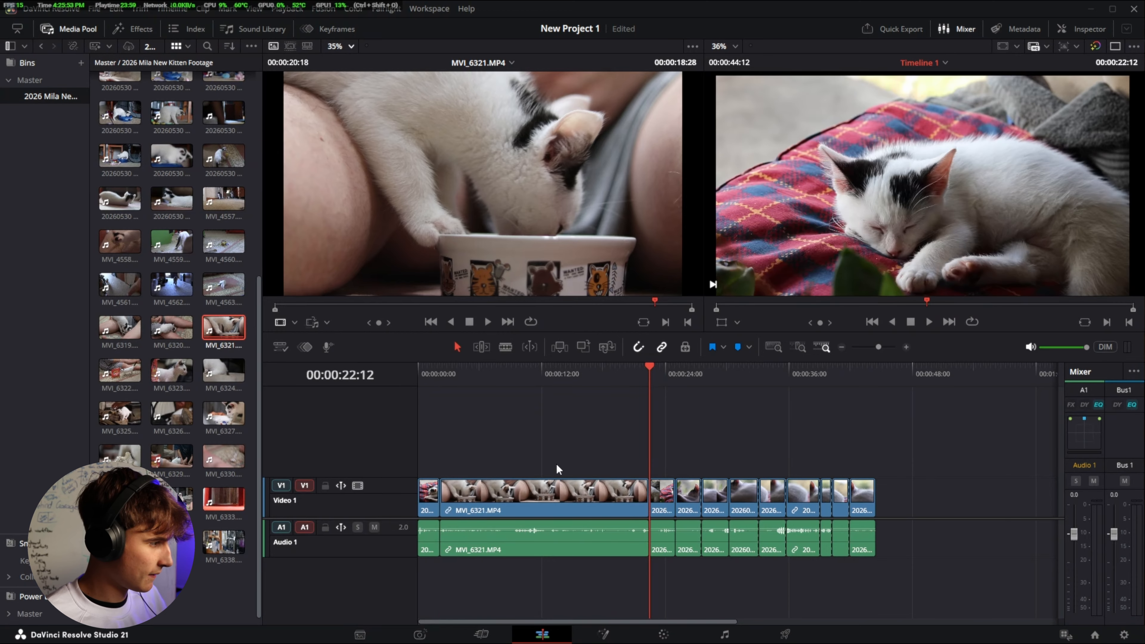
key(ctrl+z)
key(ctrl+shift+z)
key(ctrl+z)
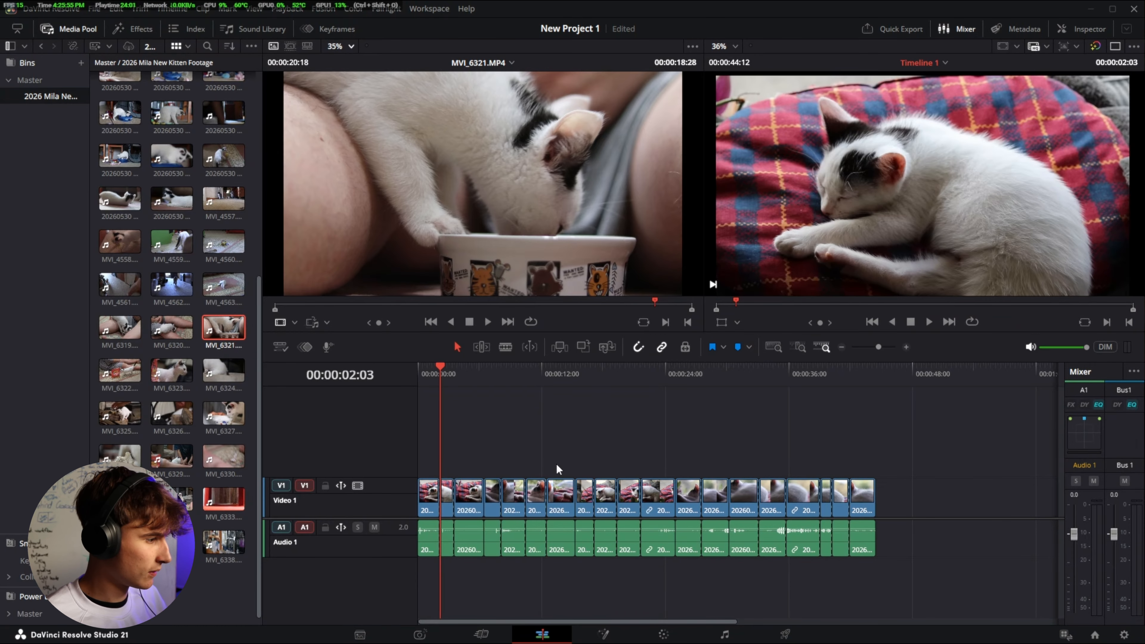
key(ctrl+shift+z)
key(ctrl+z)
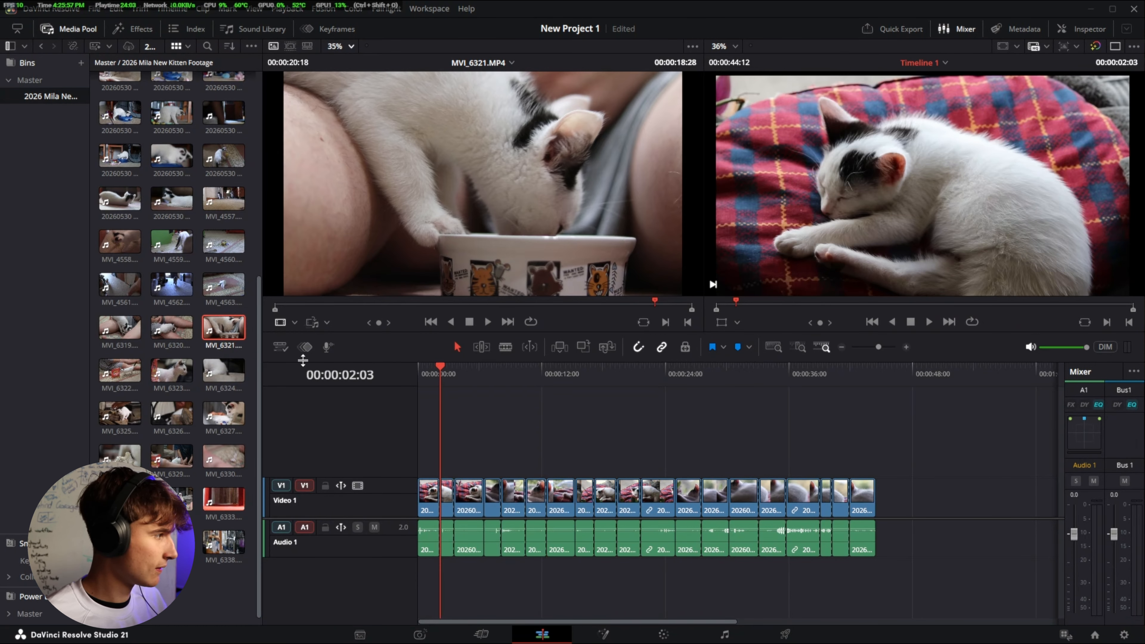
Step: Mark an in point at 00:00:06:23 and an out point at 00:00:08:34 on the MVI_6321 source clip
click(239, 331)
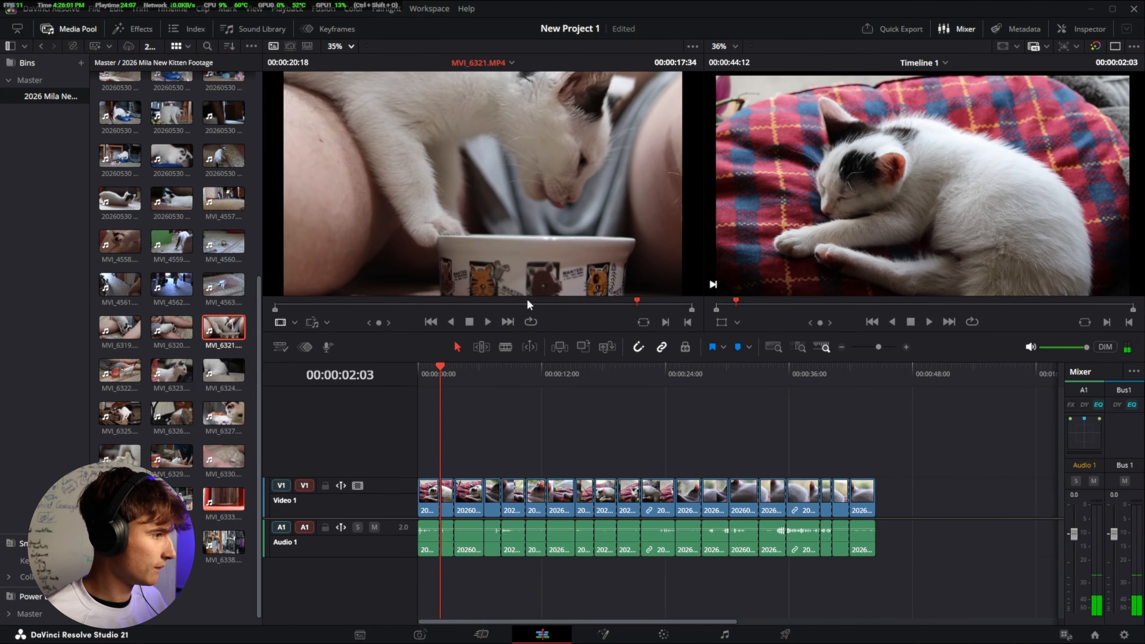
click(402, 307)
key(space)
key(i)
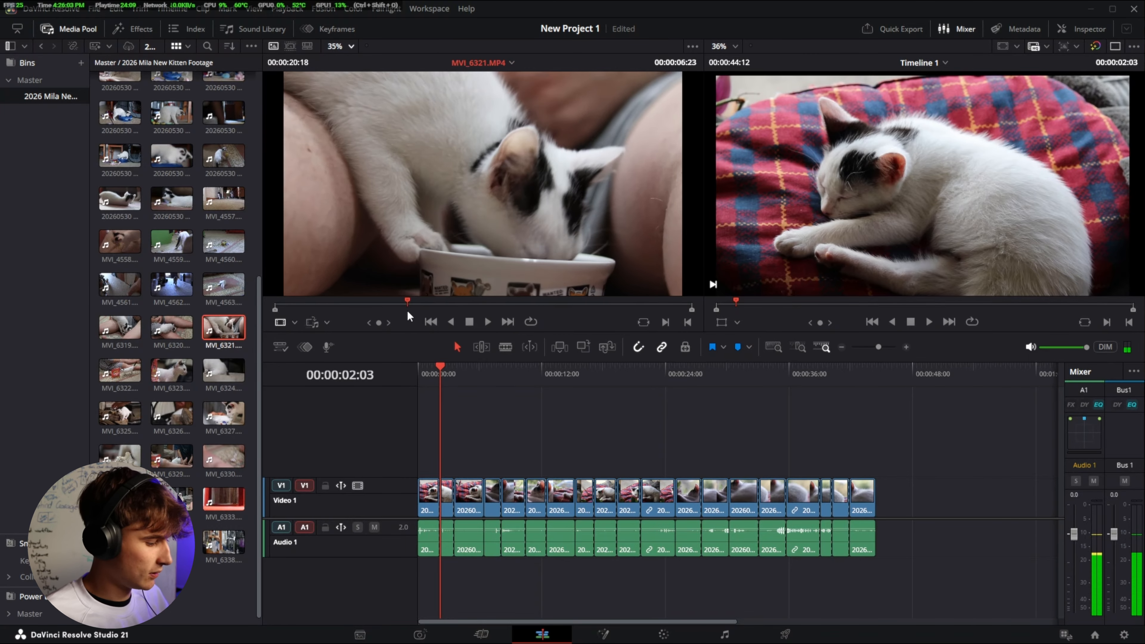
key(space)
key(o)
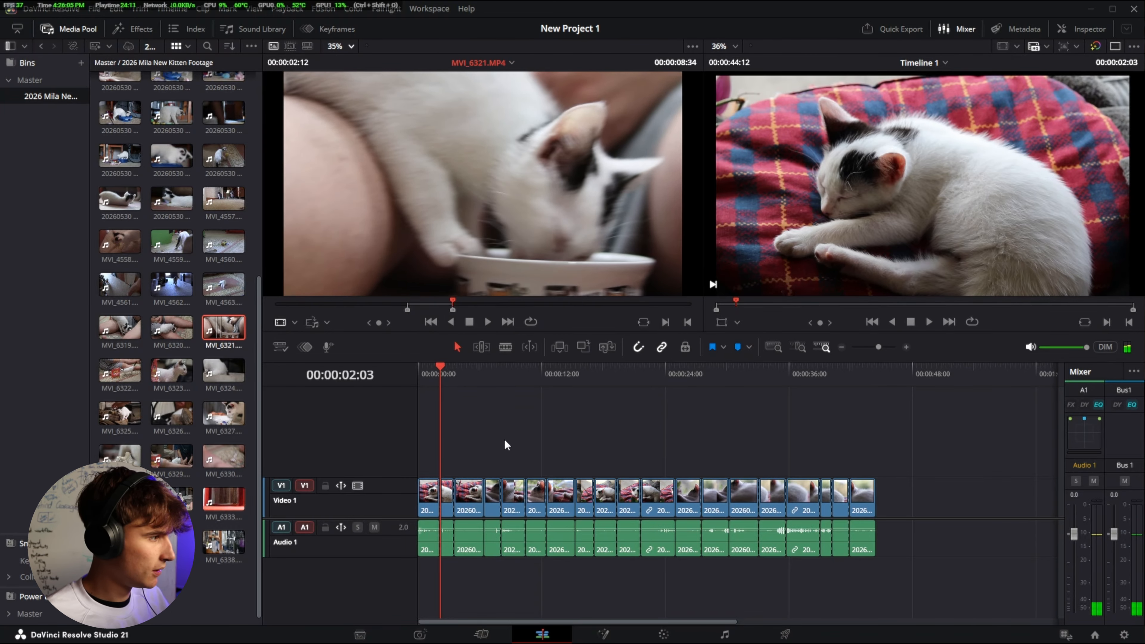
Step: Overwrite the timeline at 00:00:02:03 with the marked MVI_6321 range, and undo the overwrite
click(583, 347)
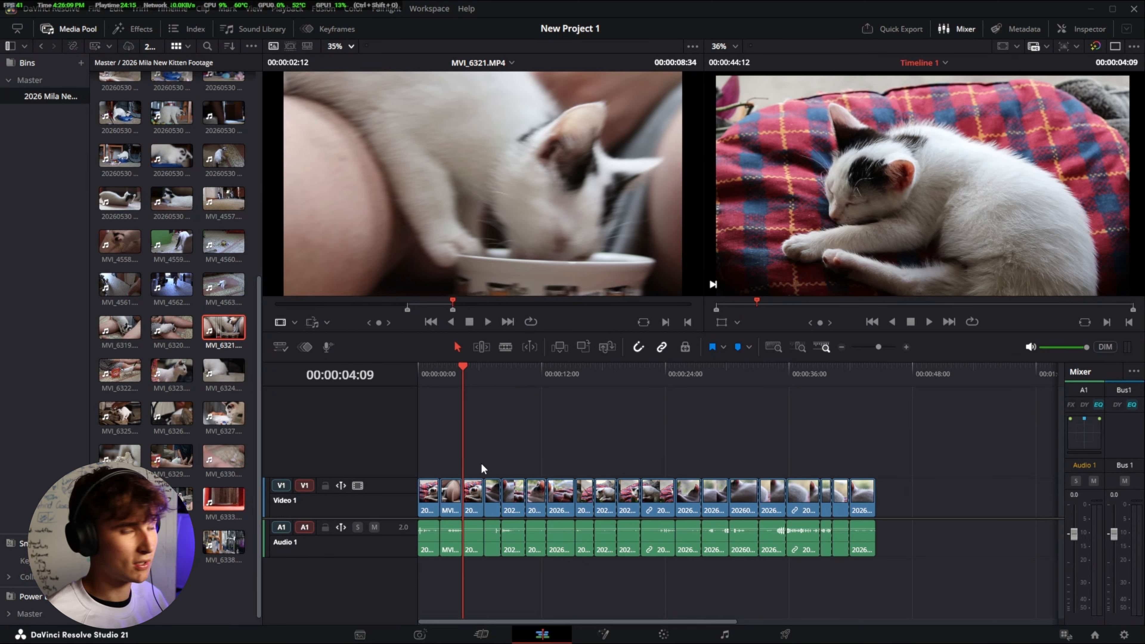
key(ctrl+z)
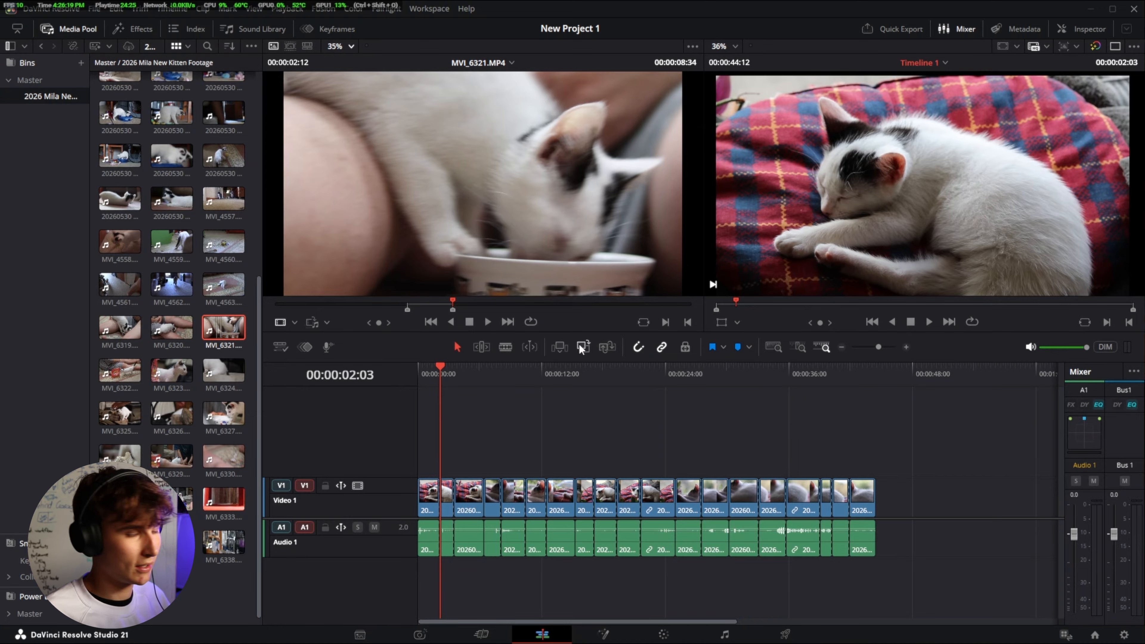
Step: Replace the short MVI_6303 piece starting at 00:00:02:03 with the MVI_6321 source clip
scroll(469, 471, up, 4)
scroll(568, 477, left, 3)
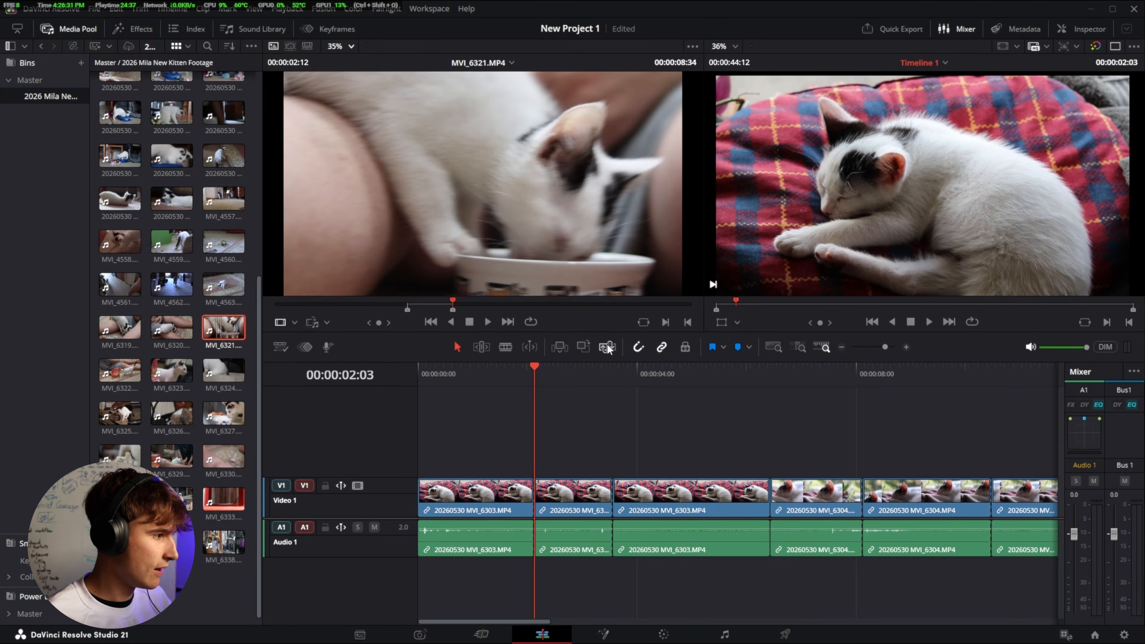
click(574, 494)
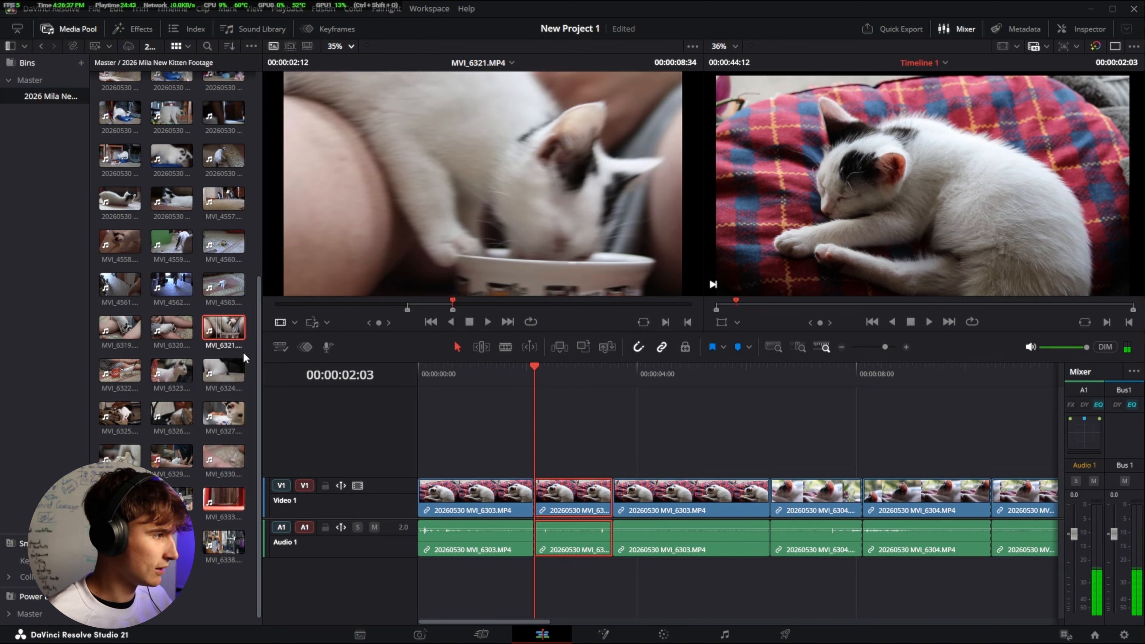
click(607, 347)
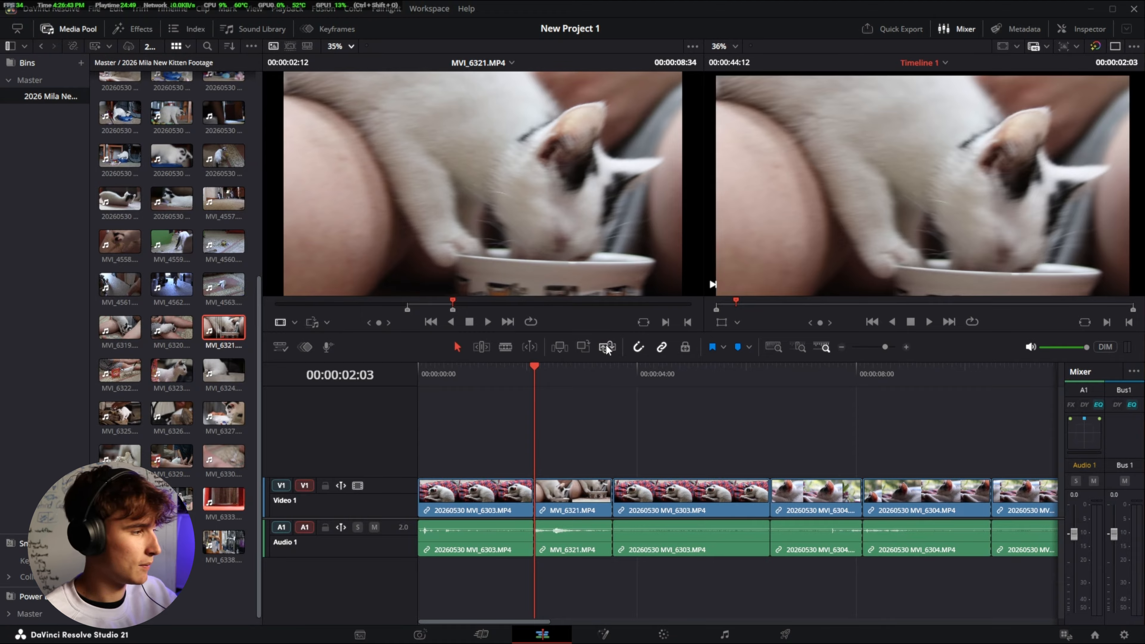
Step: Undo the MVI_6303 replacement and replace the MVI_6304 clip at 00:00:12:13 with the MVI_6321 source clip
key(ctrl+z)
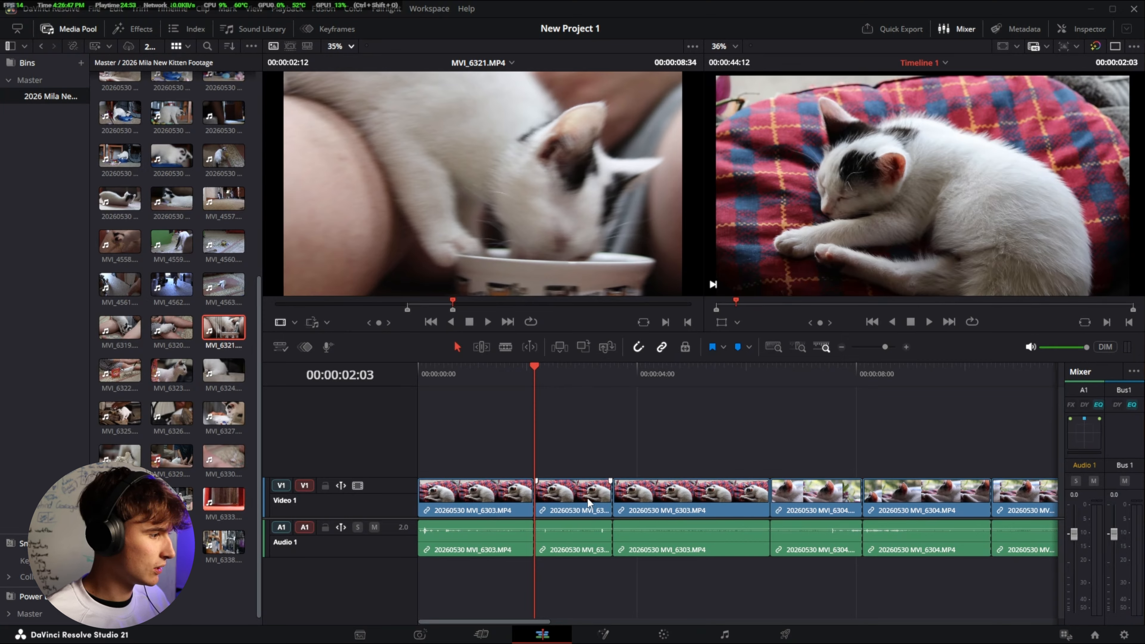
scroll(717, 471, right, 10)
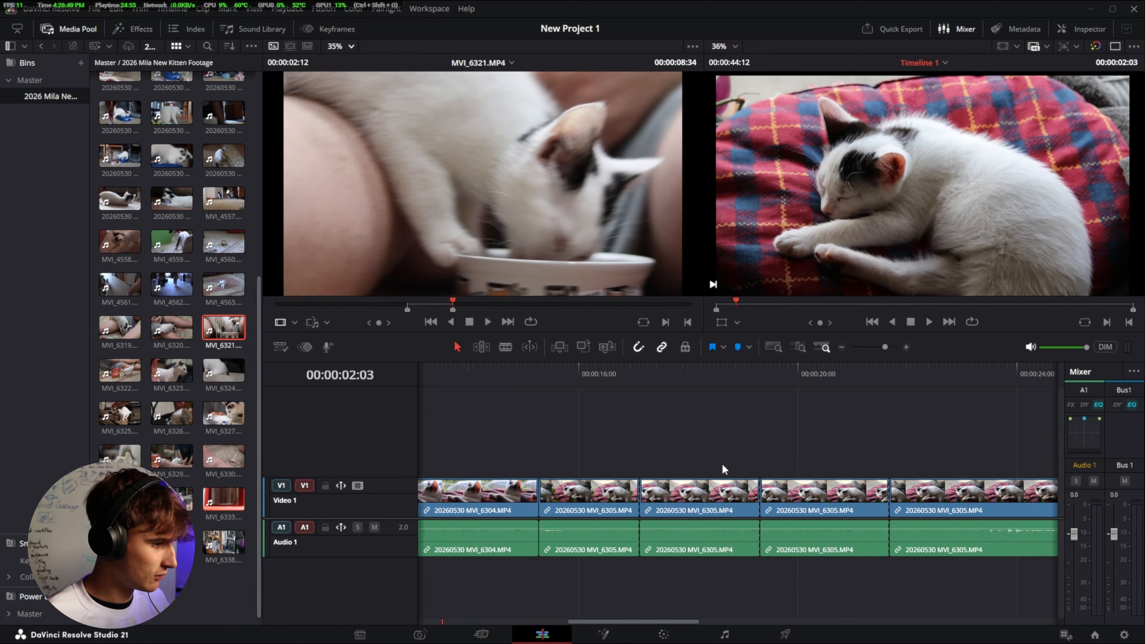
key(shift+z)
drag(468, 383, 580, 407)
scroll(585, 406, up, 4)
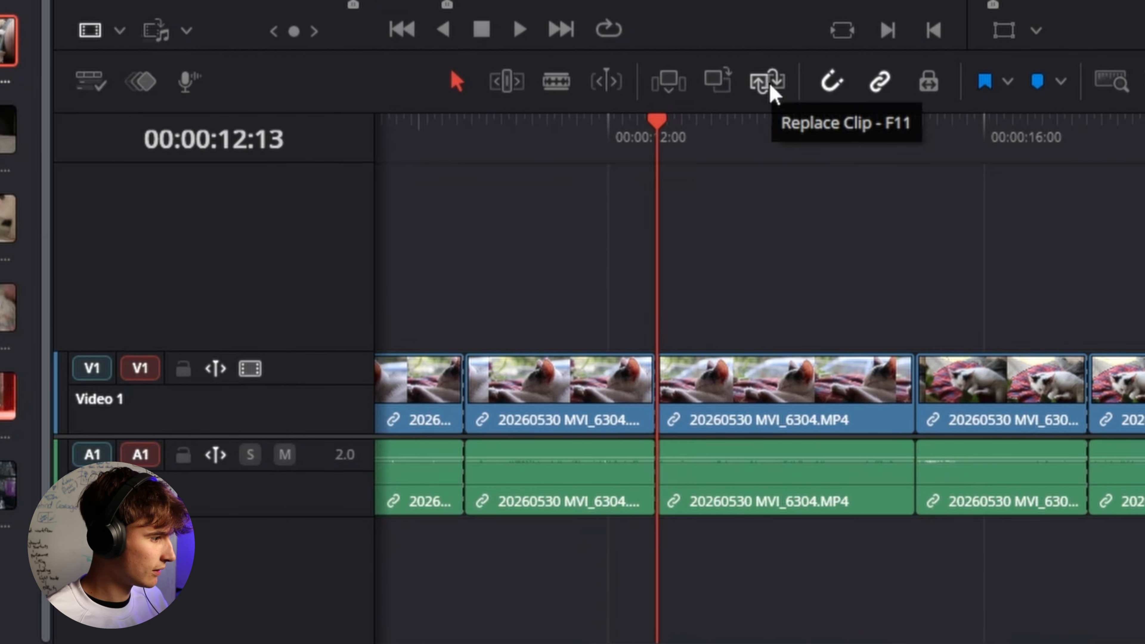
click(608, 347)
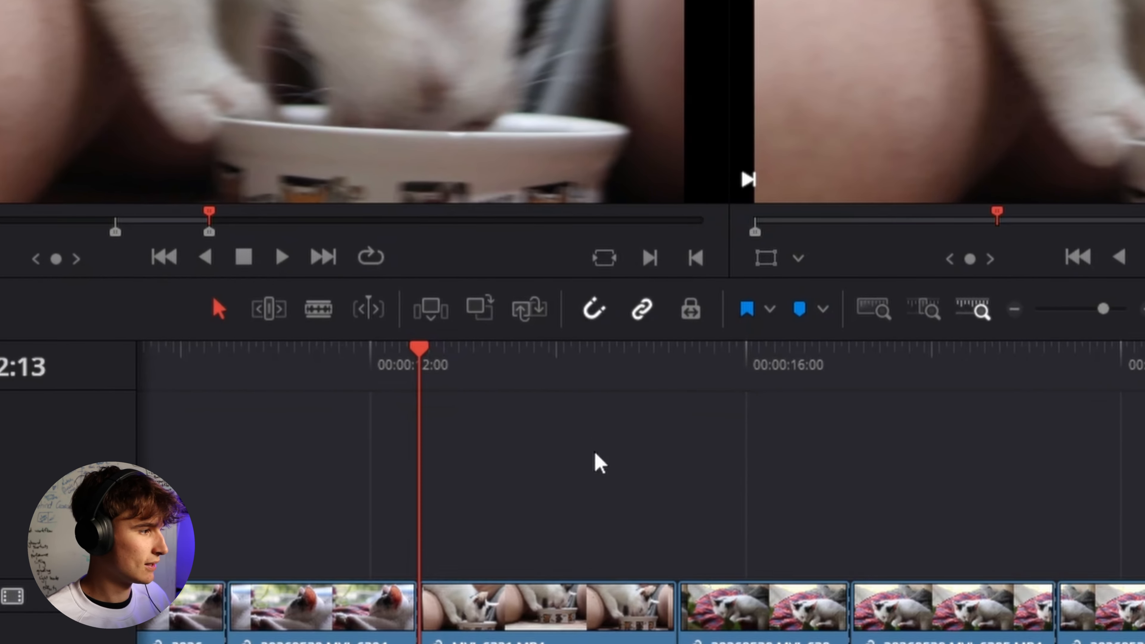
Step: Scrub the playhead along Timeline 1 from about 00:00:09:00 to 00:00:33:03, testing how it snaps to the cuts
scroll(532, 545, down, 1)
scroll(521, 545, down, 3)
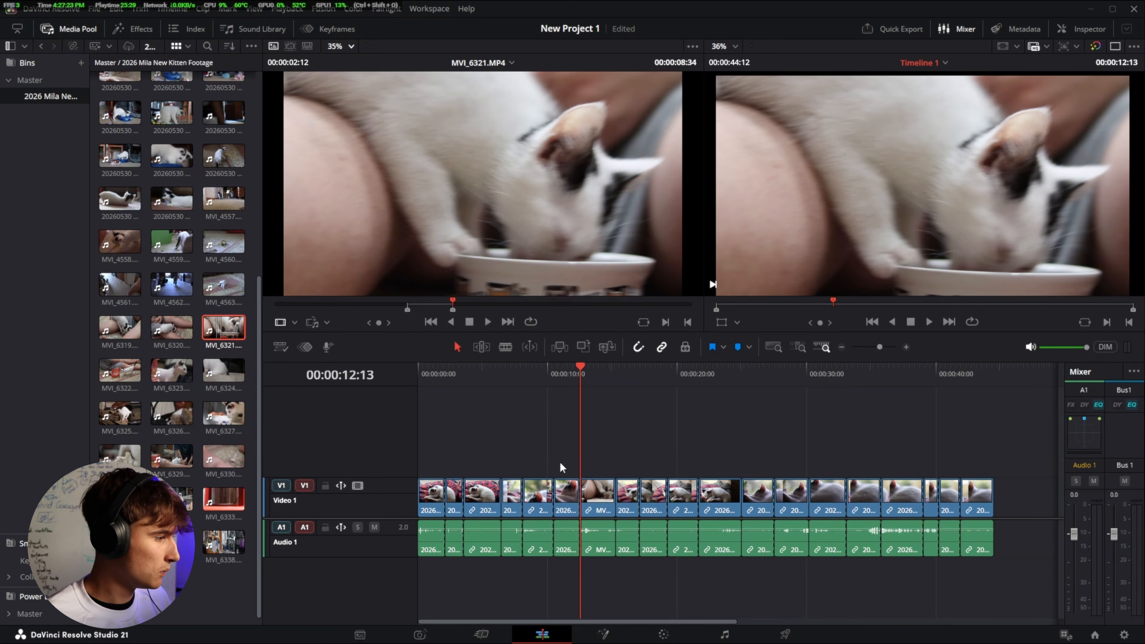
drag(581, 371, 562, 381)
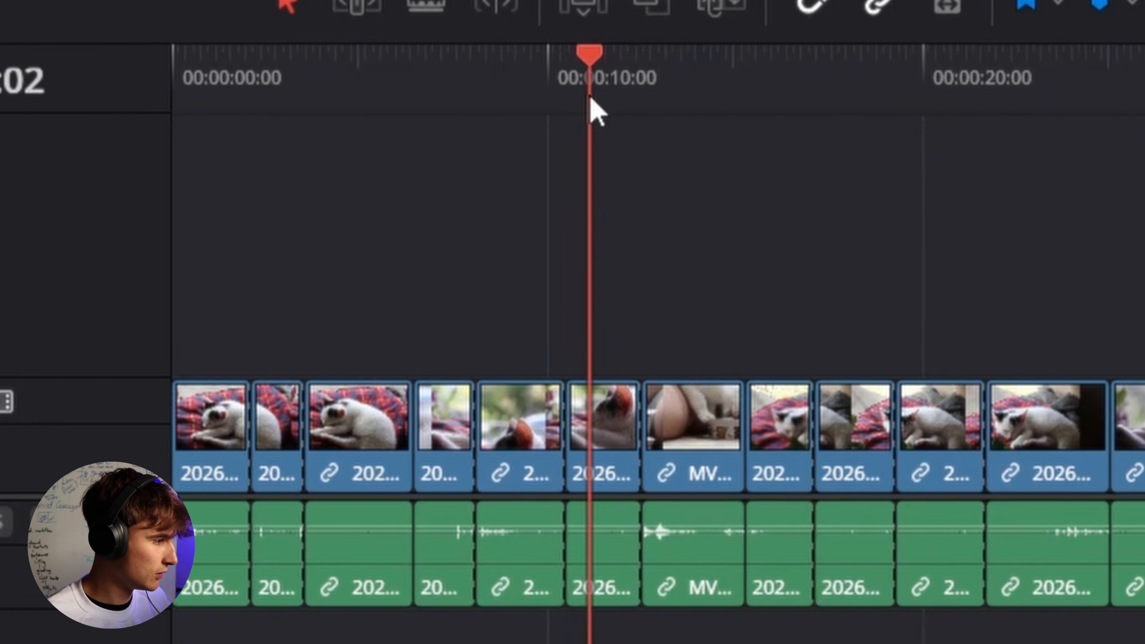
drag(591, 100, 575, 199)
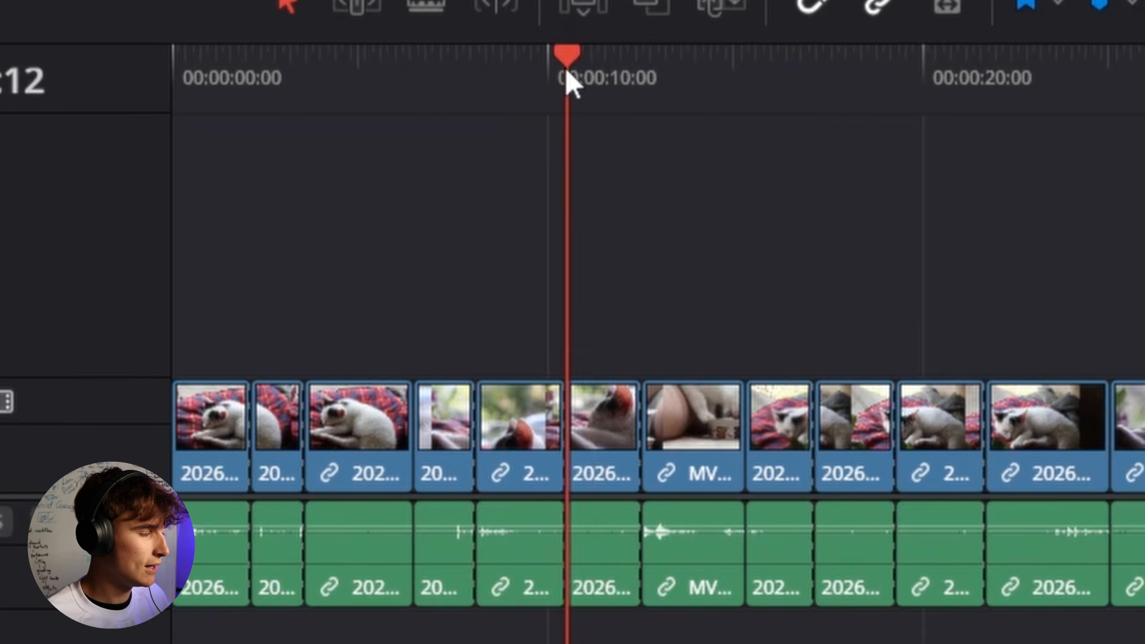
drag(565, 69, 596, 68)
drag(578, 258, 537, 306)
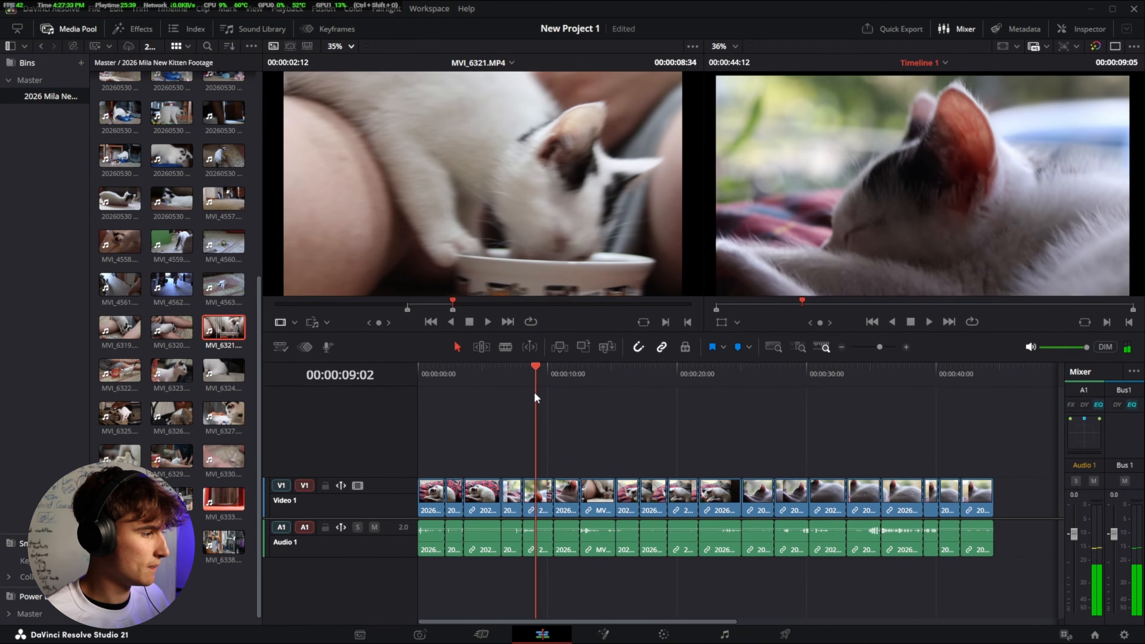
drag(541, 397, 850, 448)
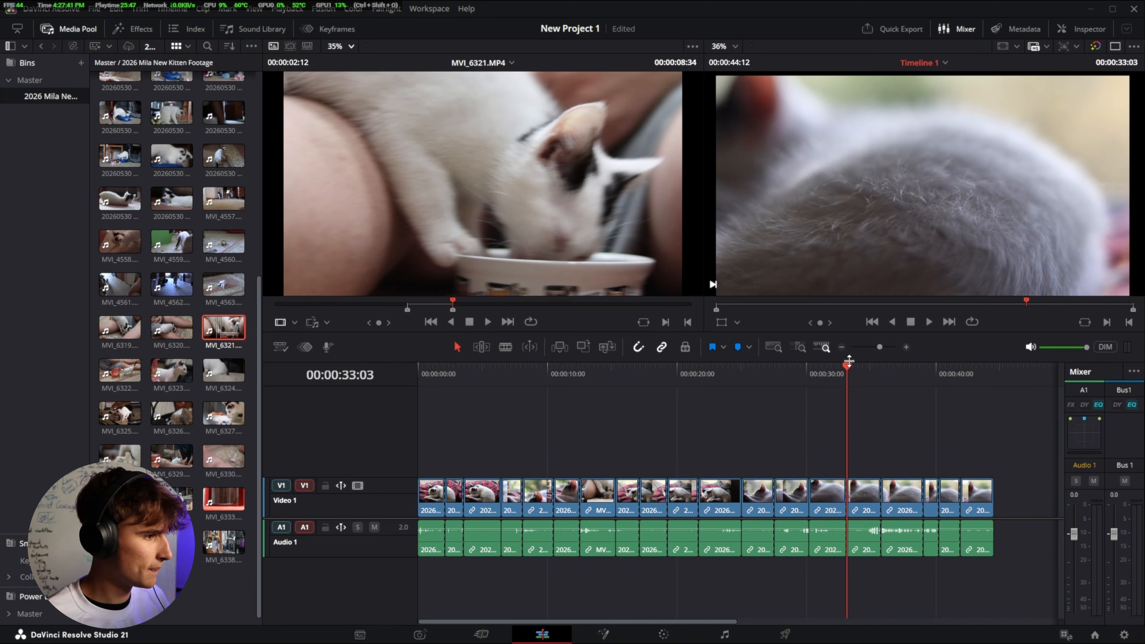
Step: Turn snapping off and scrub the playhead back across the cuts to 00:00:18:19
drag(849, 361, 806, 399)
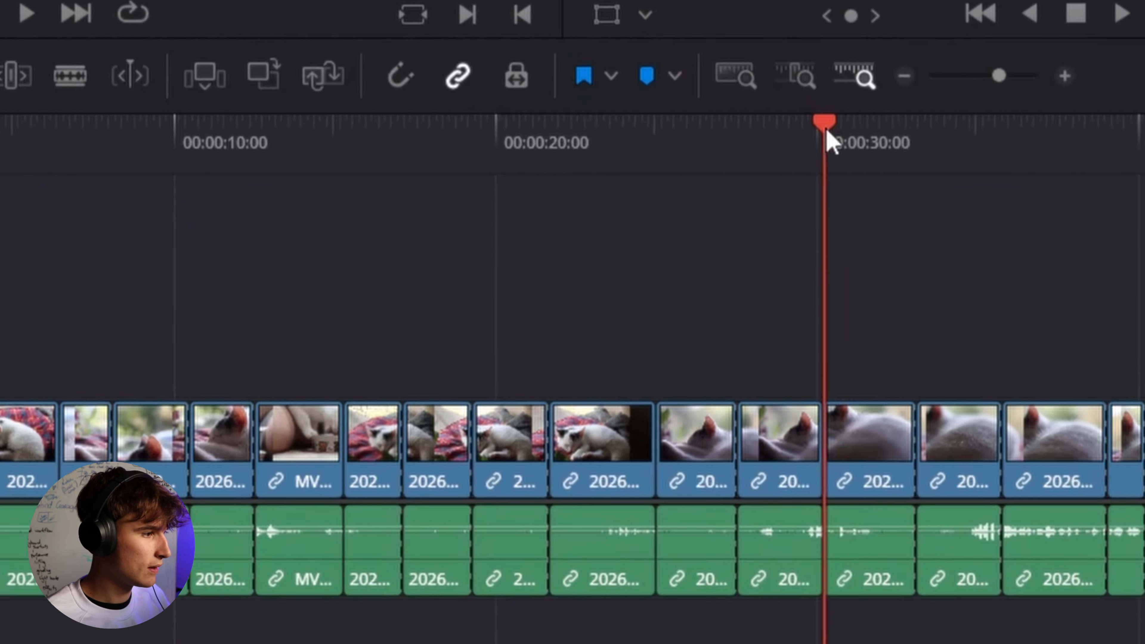
drag(810, 374, 778, 391)
drag(738, 120, 468, 219)
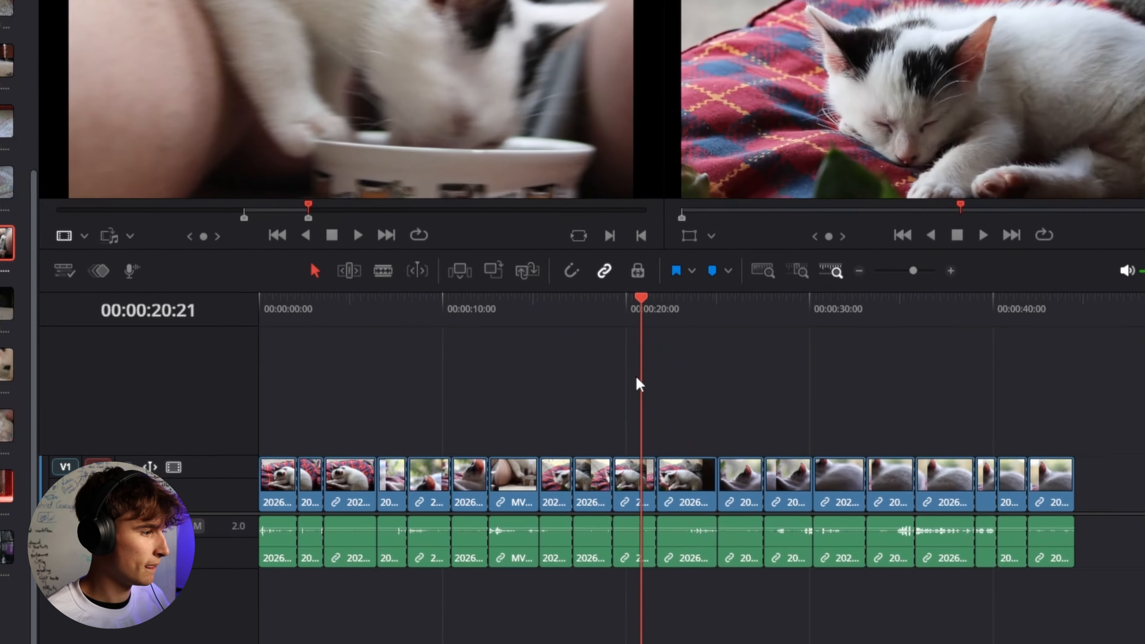
drag(636, 376, 691, 431)
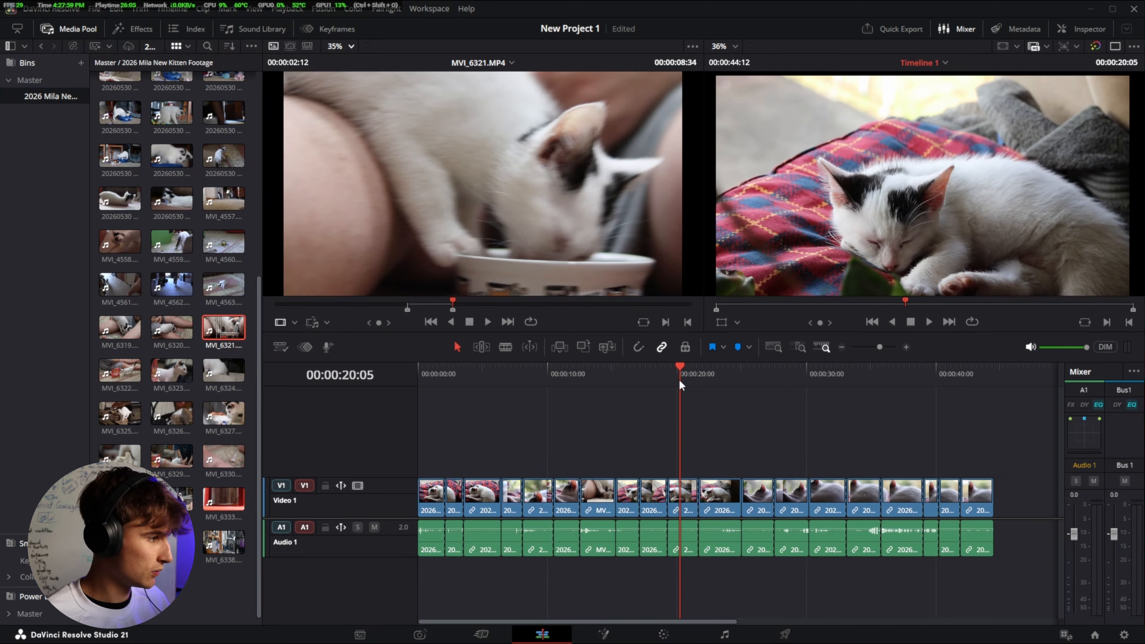
drag(679, 379, 661, 383)
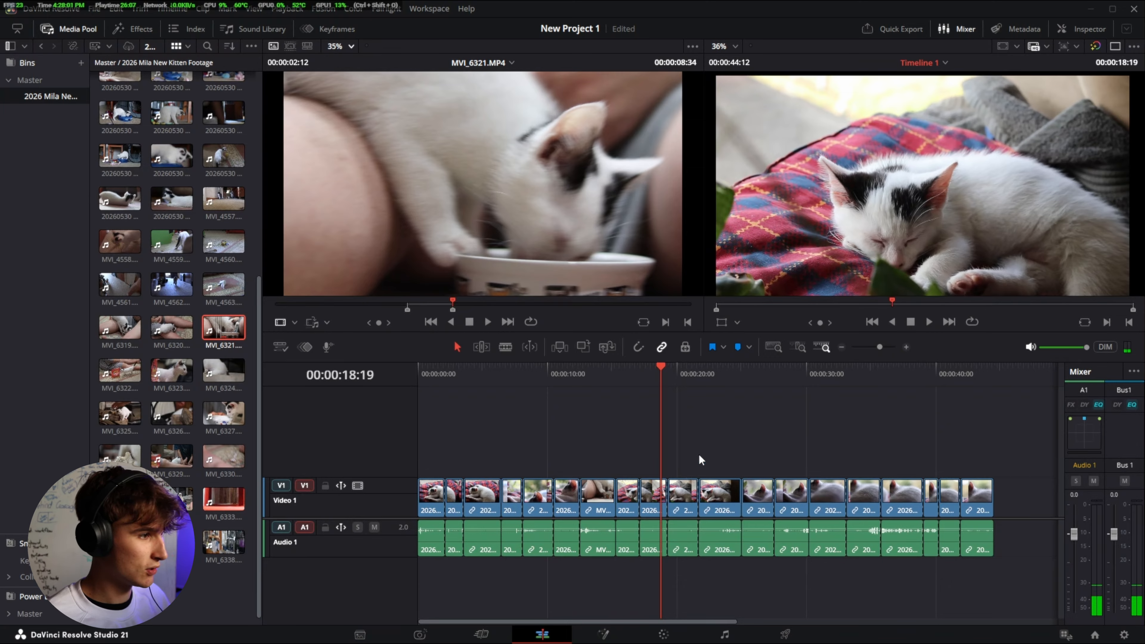
Step: Turn snapping back on and scrub the playhead across the cuts, ending at 00:00:16:04
click(637, 347)
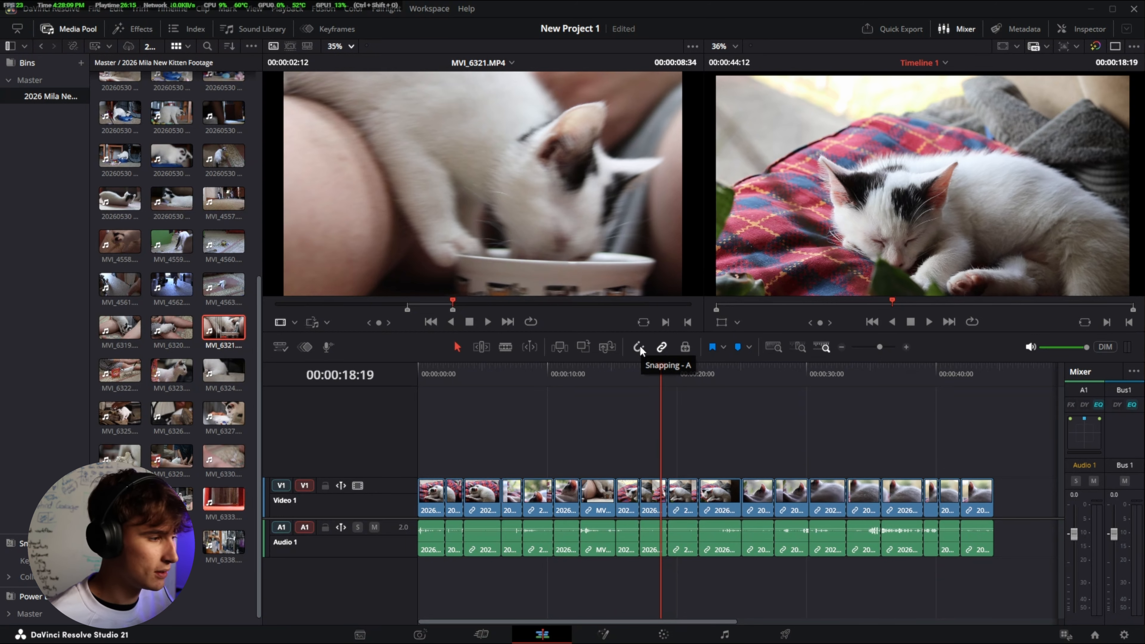
click(639, 348)
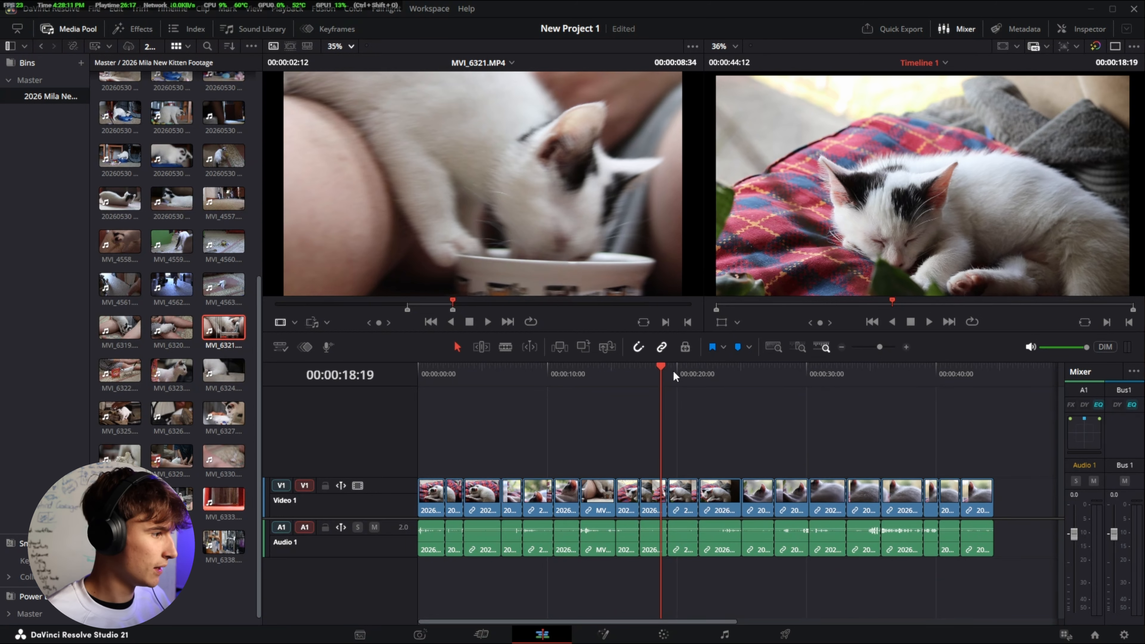
drag(673, 370, 464, 413)
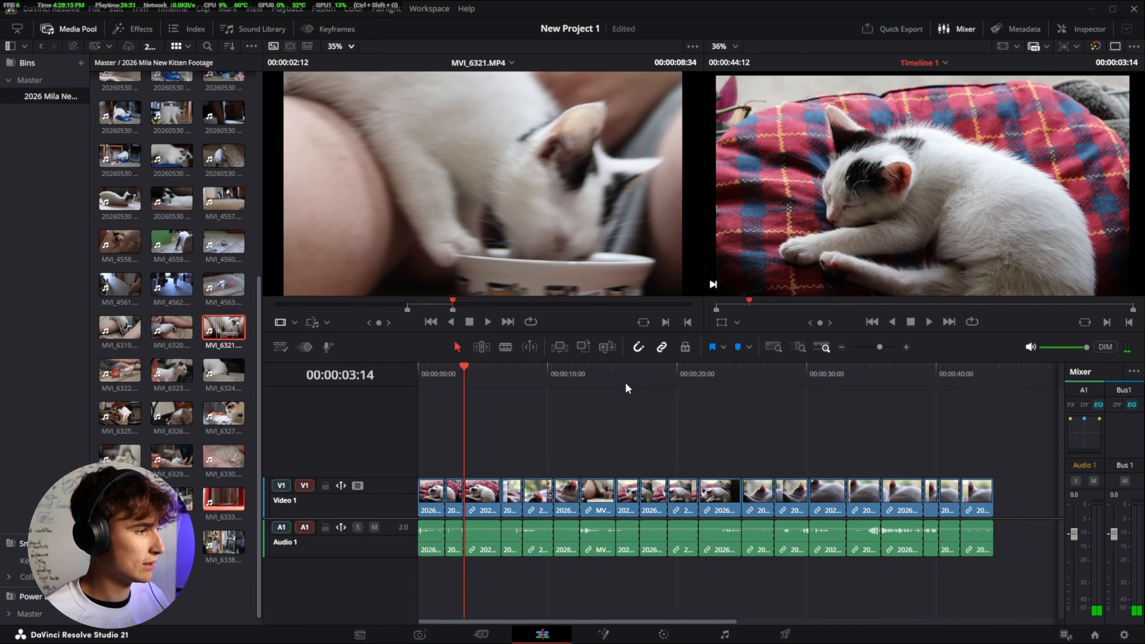
drag(687, 374, 740, 398)
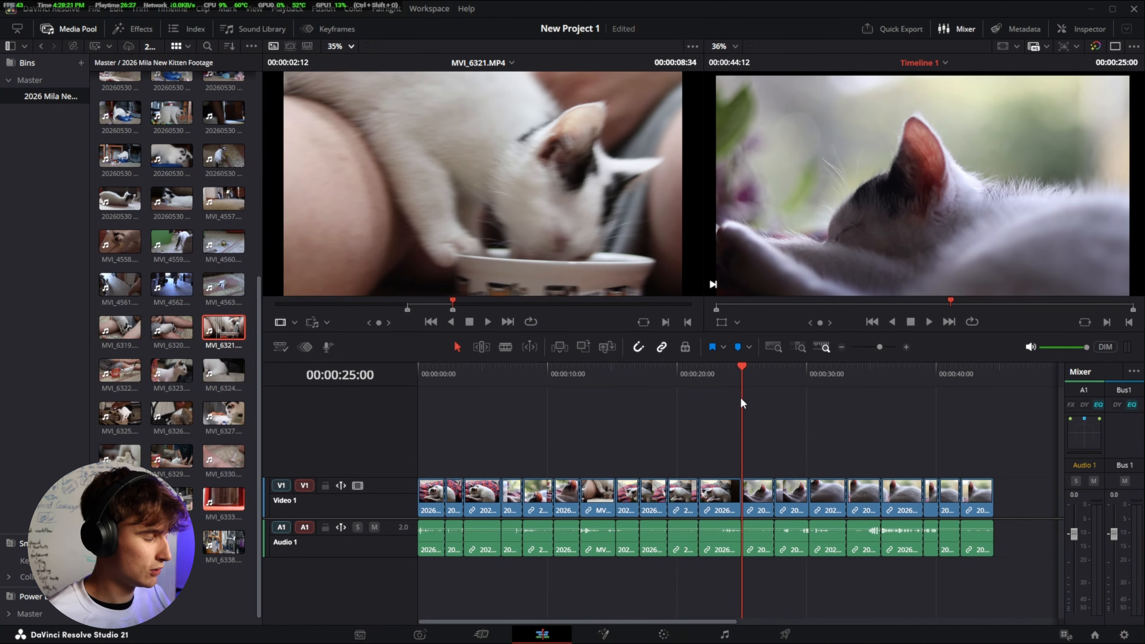
drag(794, 380, 627, 374)
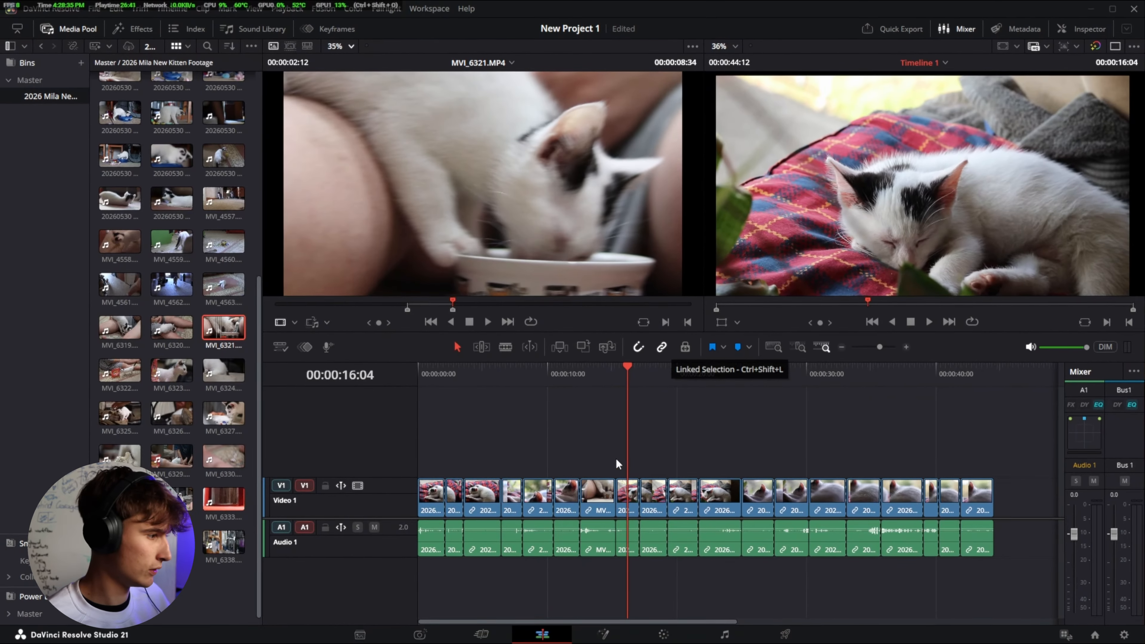
Step: Move the last clip on Timeline 1 later, leaving a gap of about 4 seconds after the preceding clip
click(983, 496)
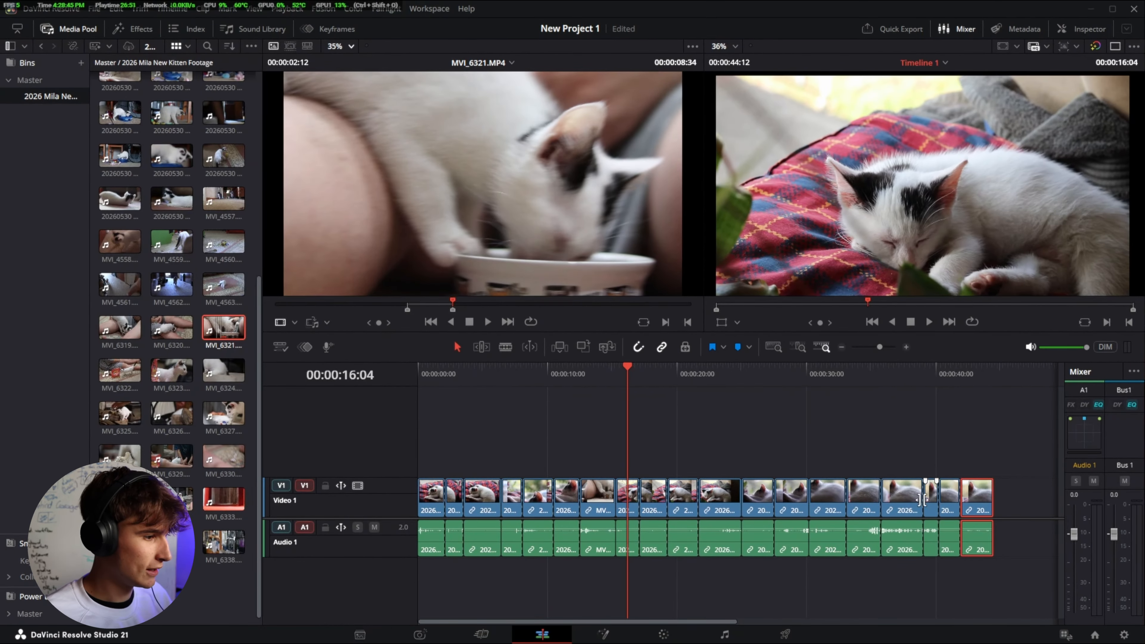
scroll(984, 496, right, 5)
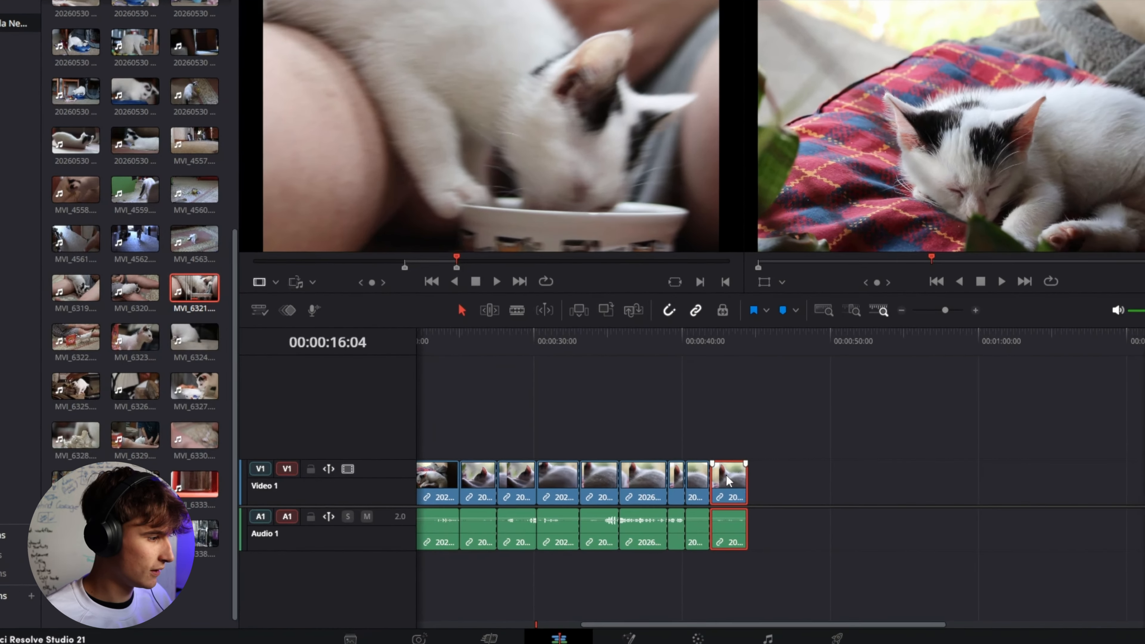
drag(726, 480, 754, 483)
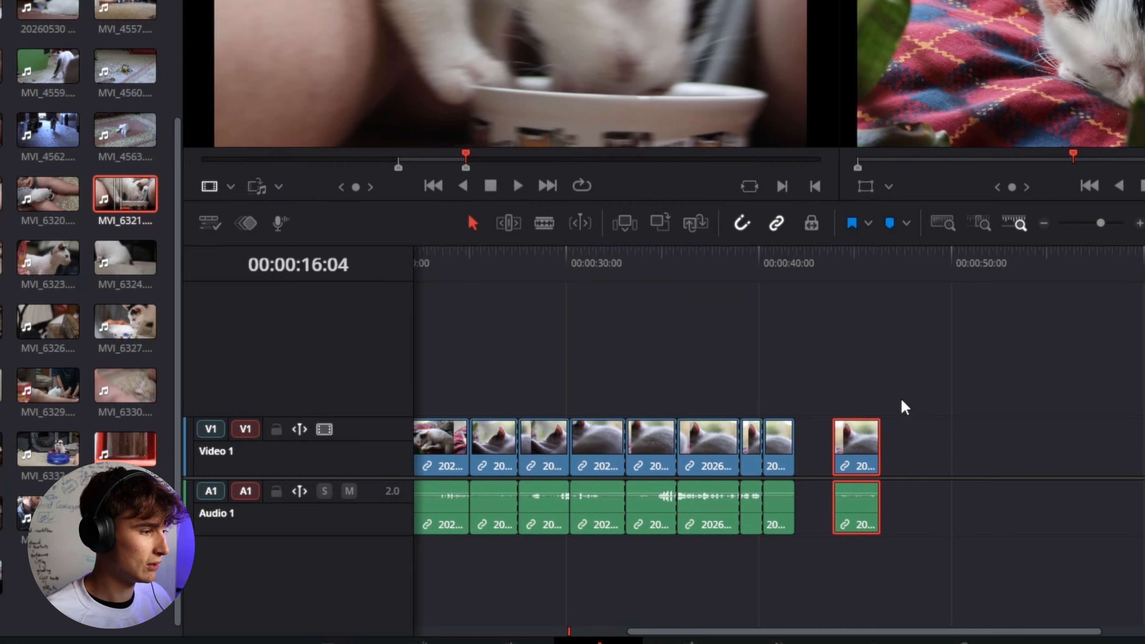
click(893, 376)
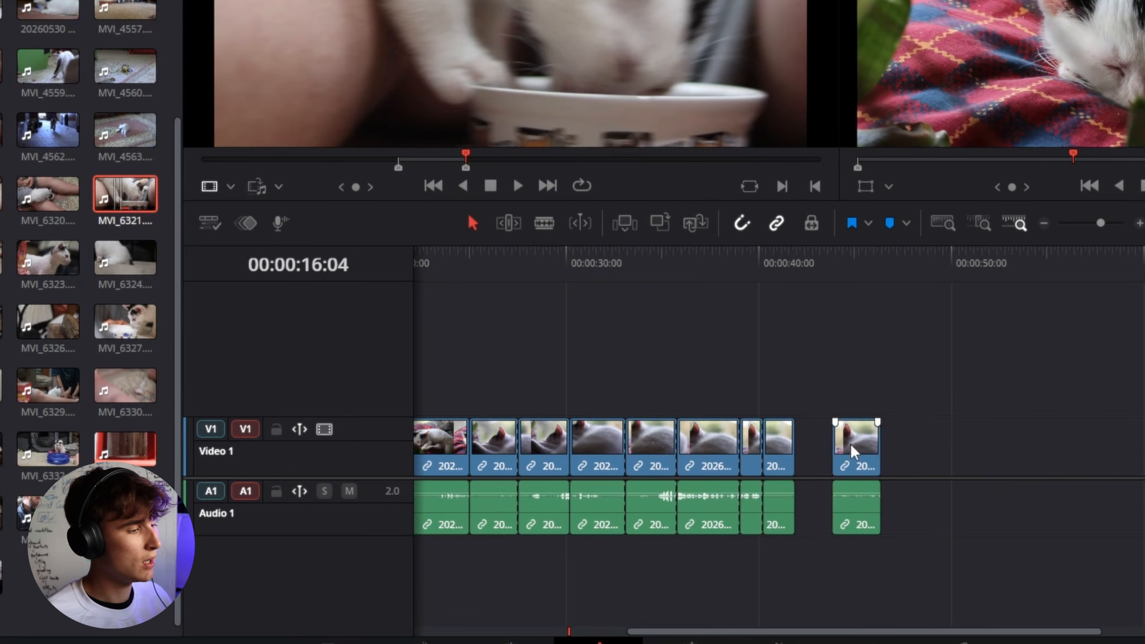
drag(852, 452, 891, 448)
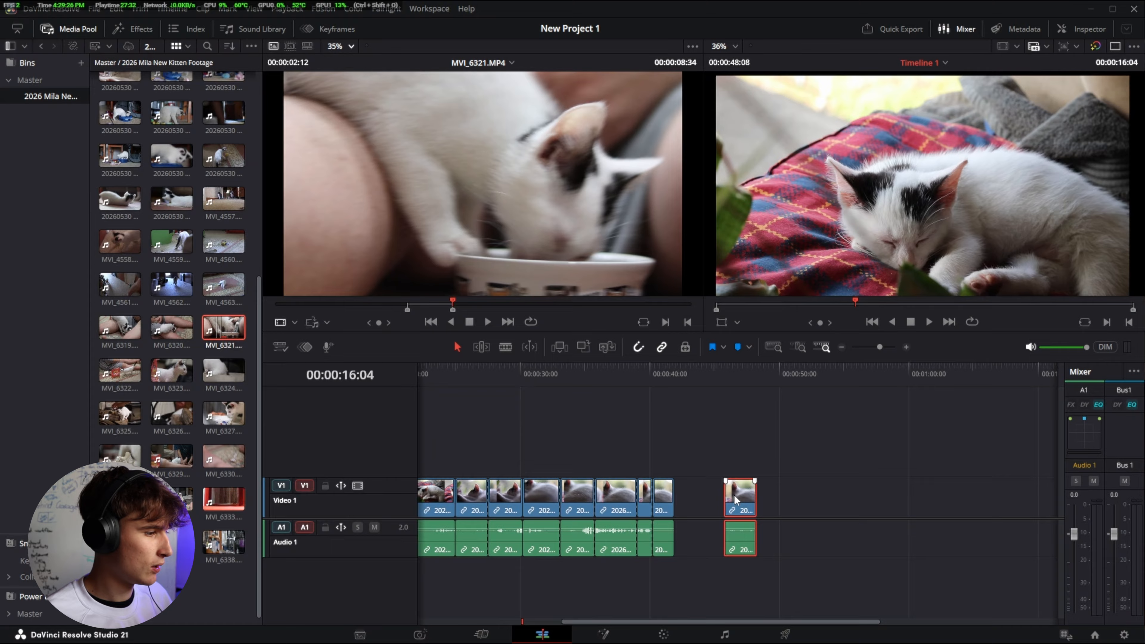
Step: Check the Link Clips option of the separated last clip without changing it, and deselect the clip
right_click(734, 494)
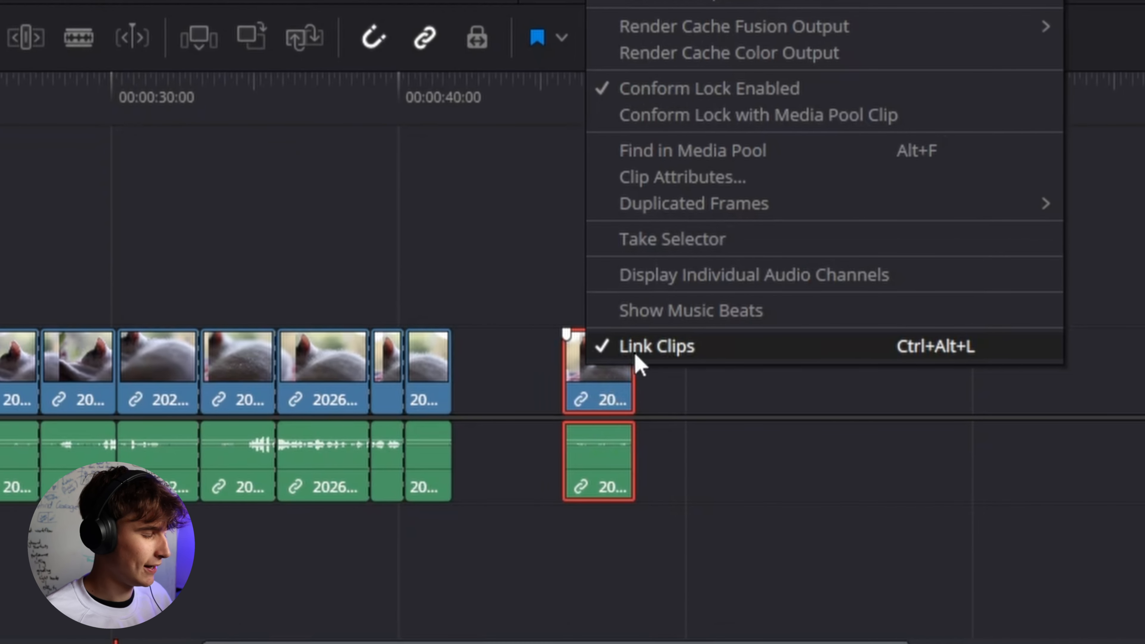
click(903, 427)
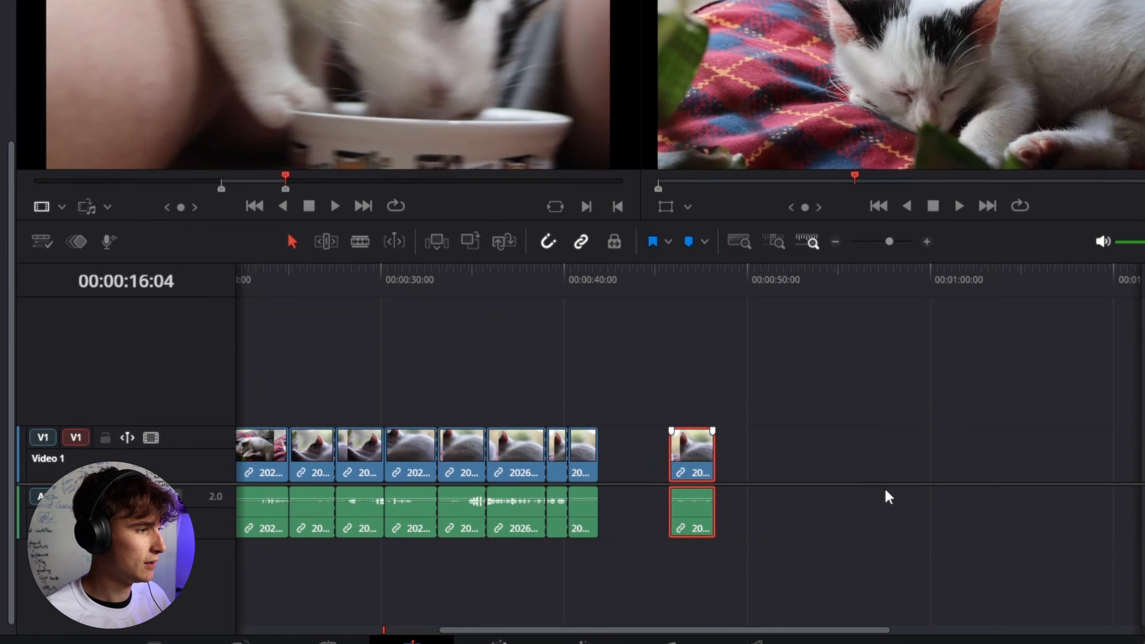
click(887, 496)
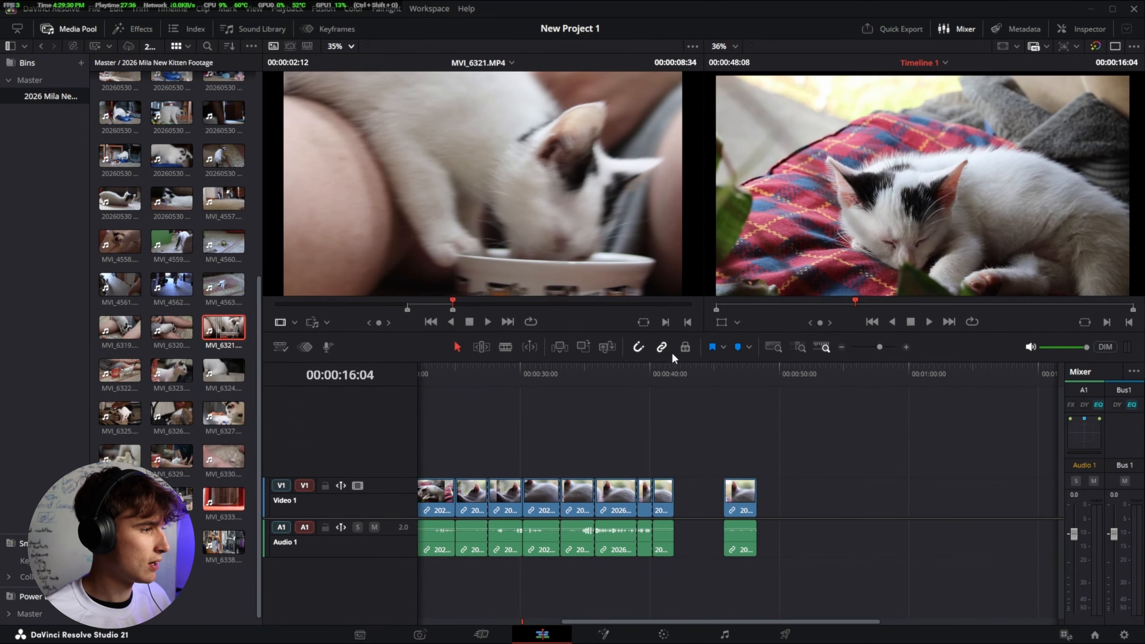
Step: Turn off linked selection and move only the last clip's audio to about 00:00:51, apart from its video
drag(818, 444, 749, 537)
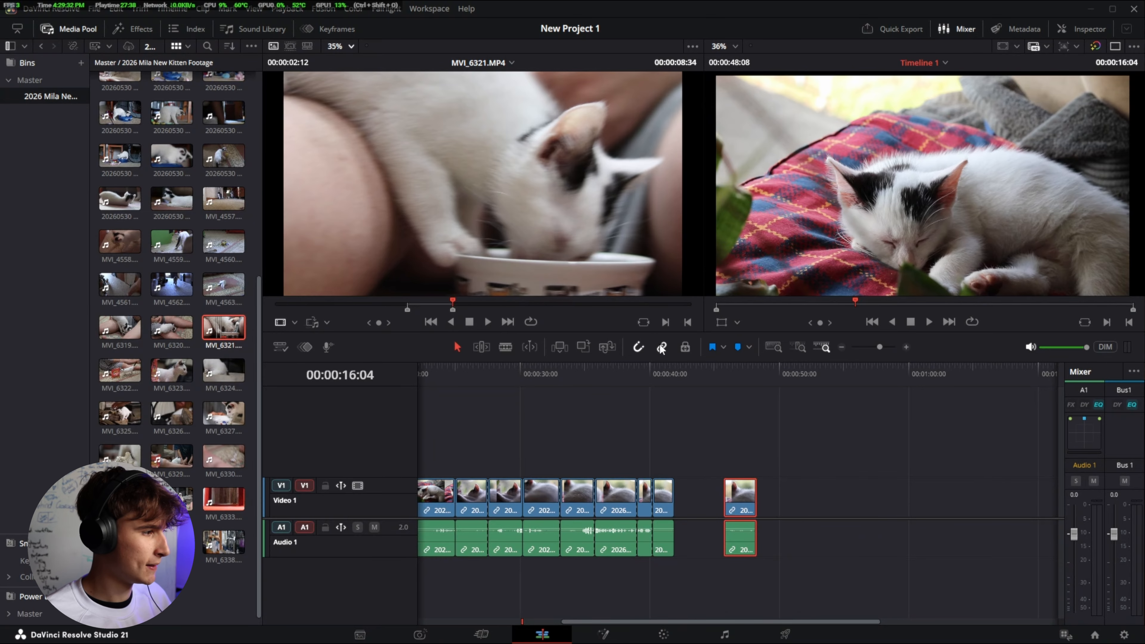
click(827, 510)
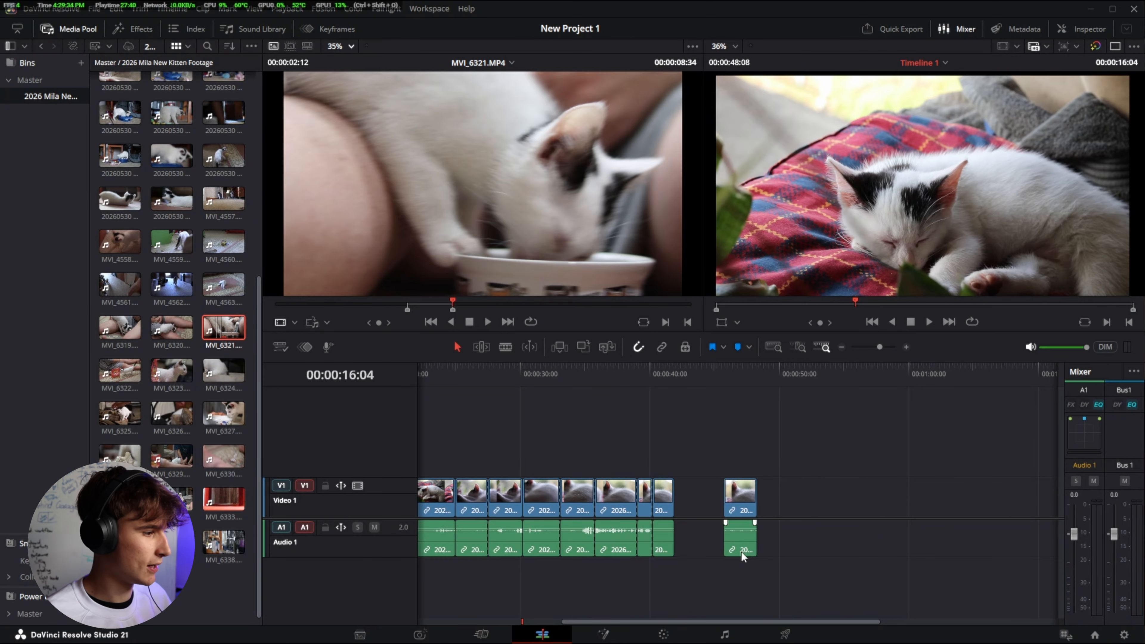
mouse_move(743, 557)
mouse_down()
mouse_move(762, 545)
mouse_move(809, 548)
mouse_move(741, 543)
mouse_up()
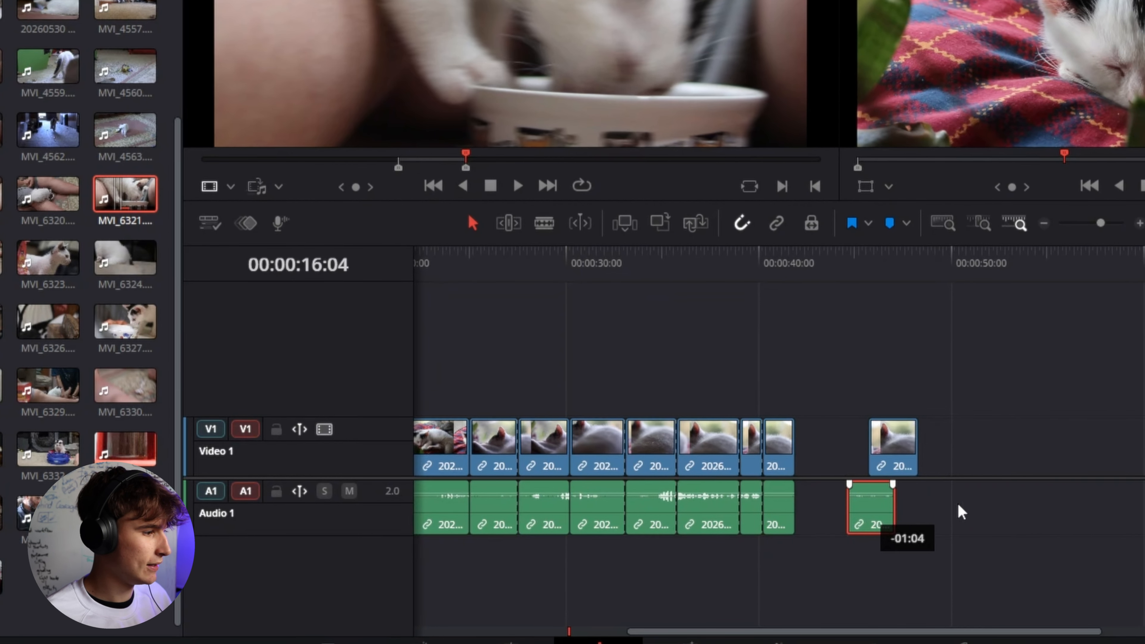
drag(960, 512, 996, 512)
Step: Try moving the short audio clip near 00:00:39, undo that move, and realign the last clip's audio under its video
mouse_move(771, 514)
mouse_down()
mouse_move(842, 524)
mouse_move(775, 524)
mouse_up()
key(ctrl+z)
key(ctrl+z)
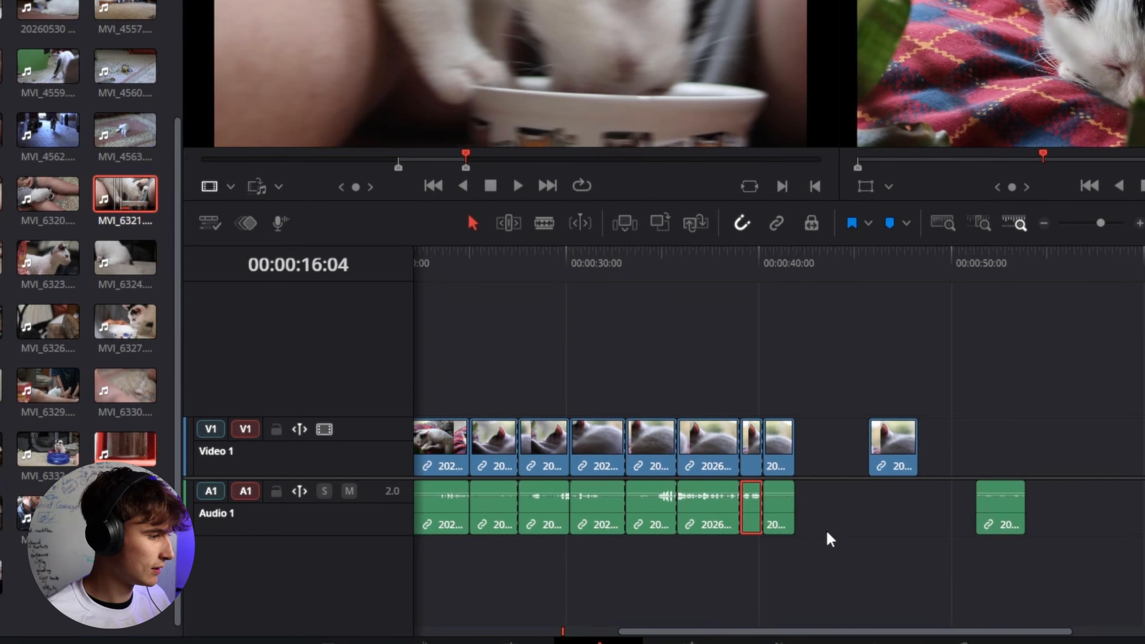
drag(994, 520, 880, 527)
Step: Select the video and audio of the separated last clip and unlink them
drag(961, 397, 850, 546)
right_click(890, 508)
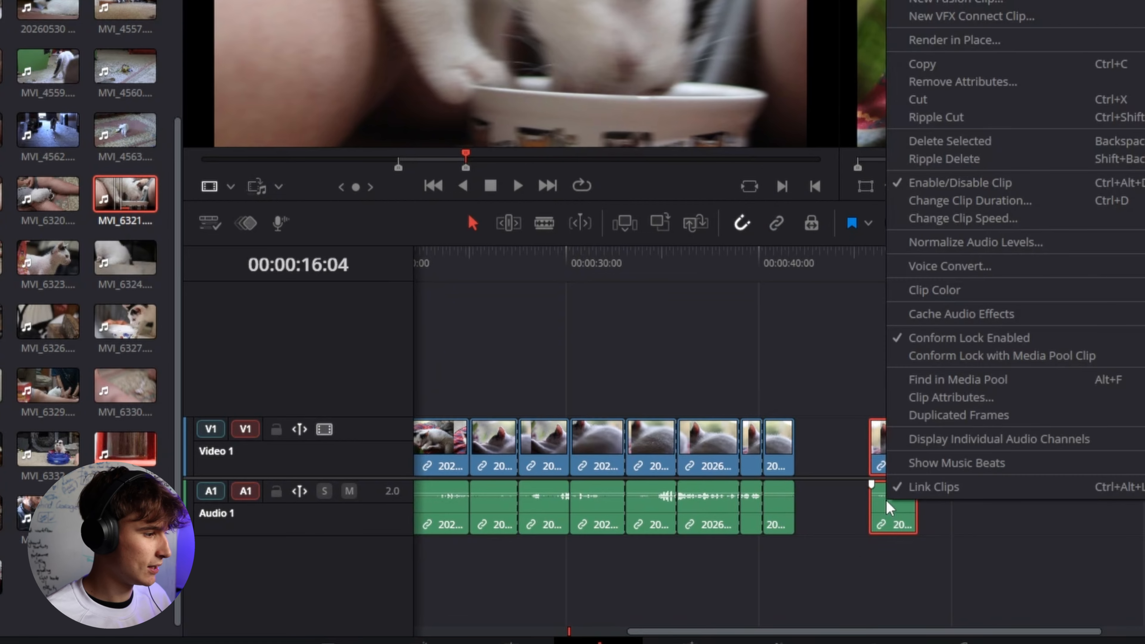
click(928, 488)
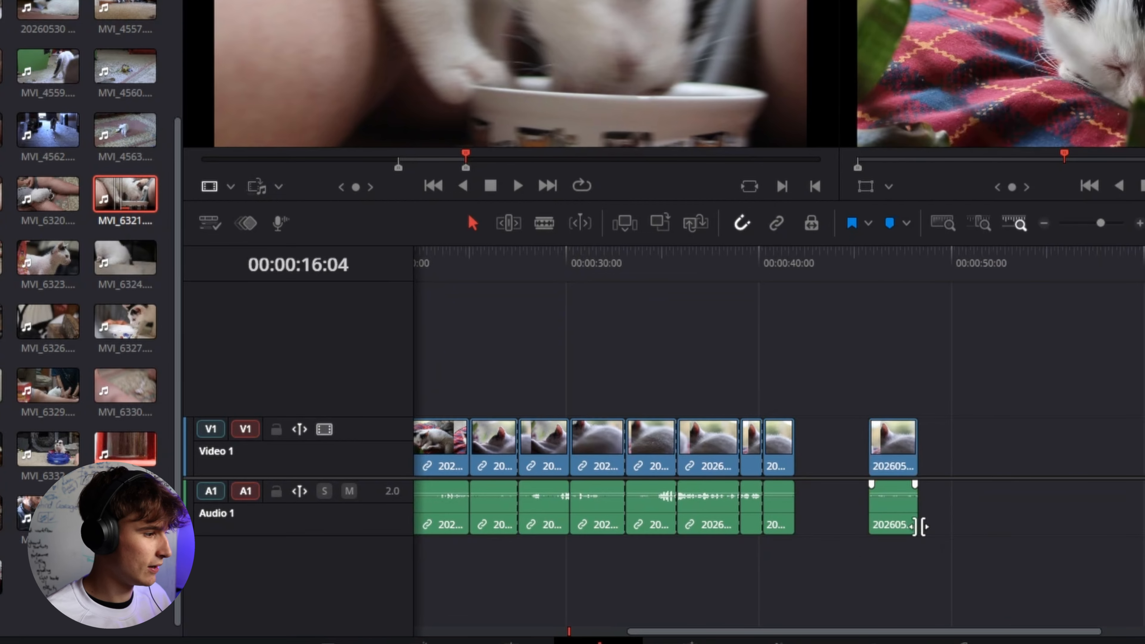
click(910, 523)
right_click(901, 523)
click(979, 546)
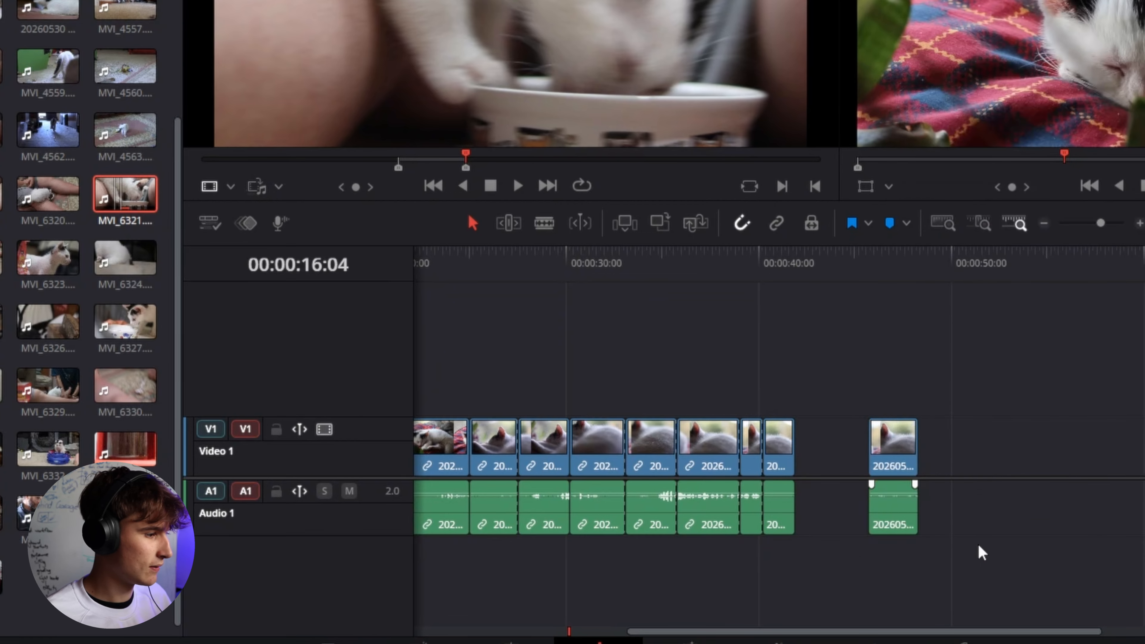
Step: Turn linked selection back on and select the still-linked clip just before the gap
click(772, 526)
click(783, 452)
click(820, 384)
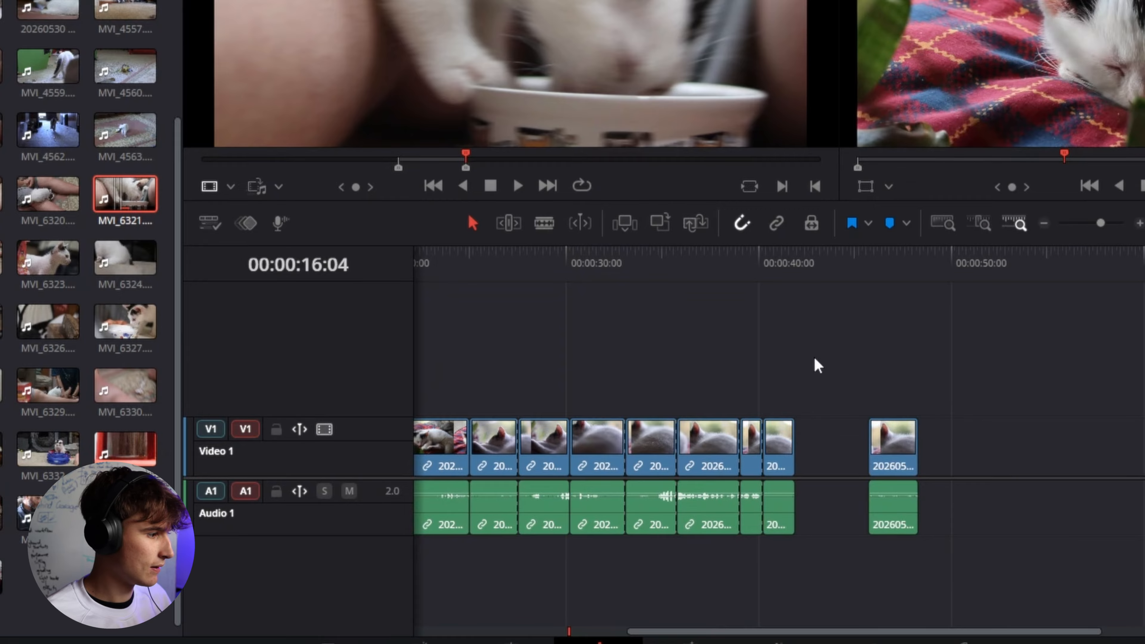
double_click(783, 452)
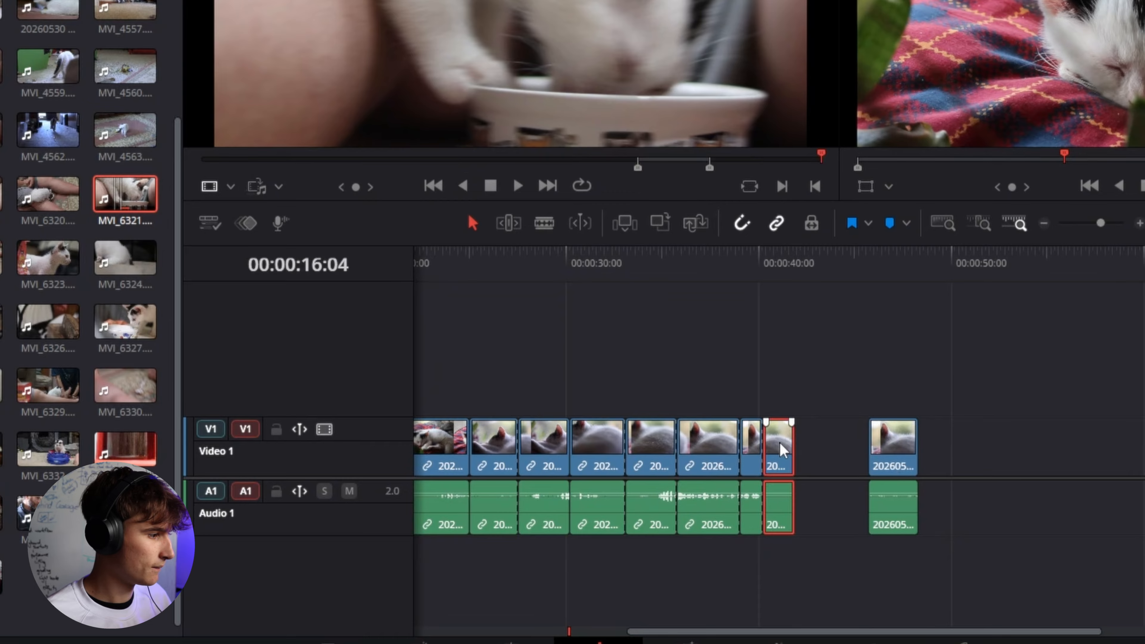
Step: Check how the unlinked last clip's video and audio select compared with the linked clips before the gap
click(785, 389)
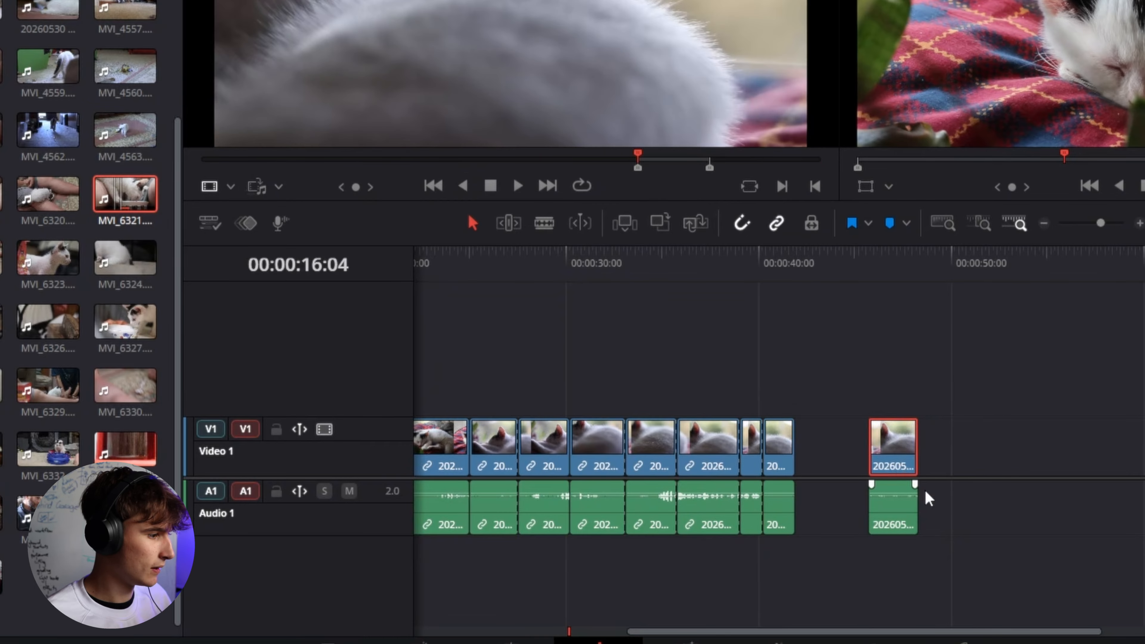
drag(936, 564, 856, 449)
drag(838, 385, 968, 565)
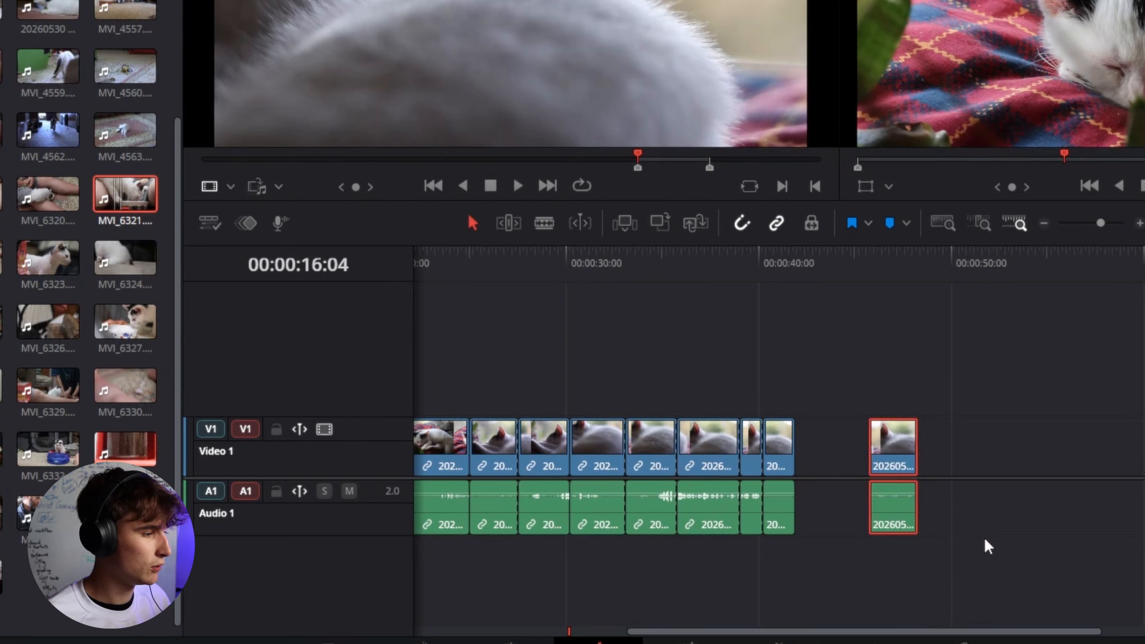
click(989, 399)
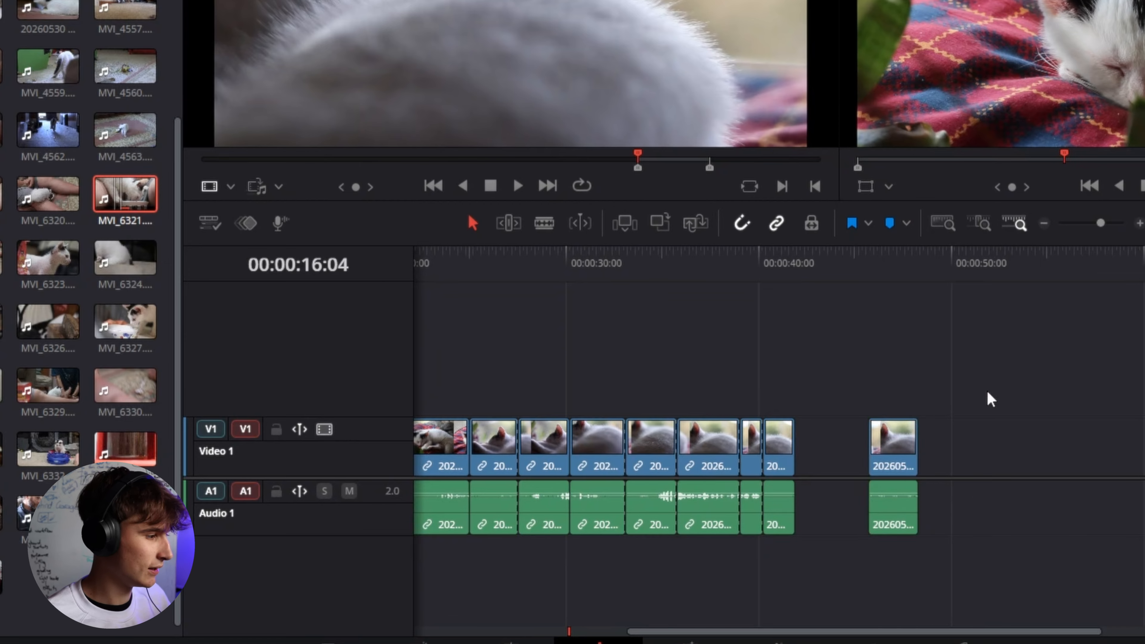
click(790, 447)
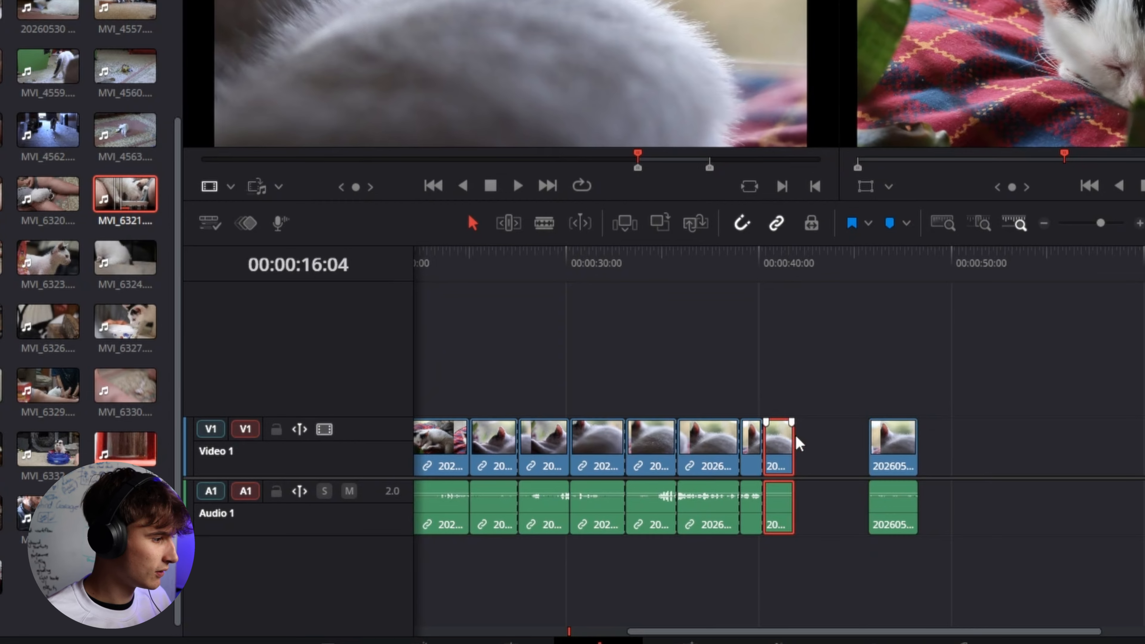
click(707, 456)
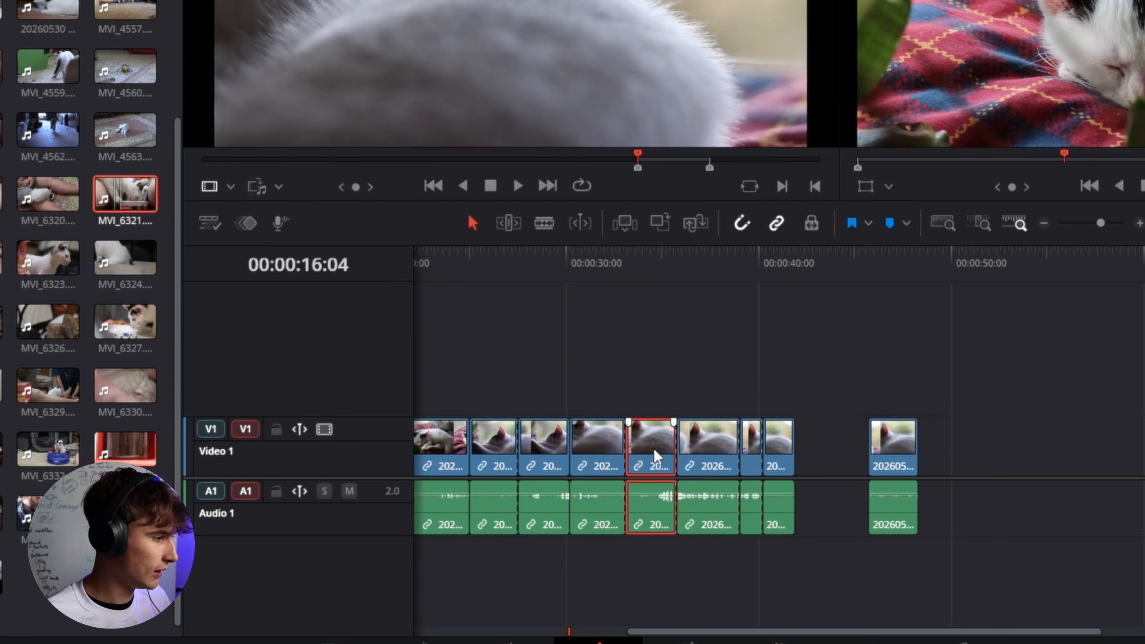
Step: Link the last clip's video and audio again and move it against the preceding clip to close the gap
drag(949, 389, 980, 443)
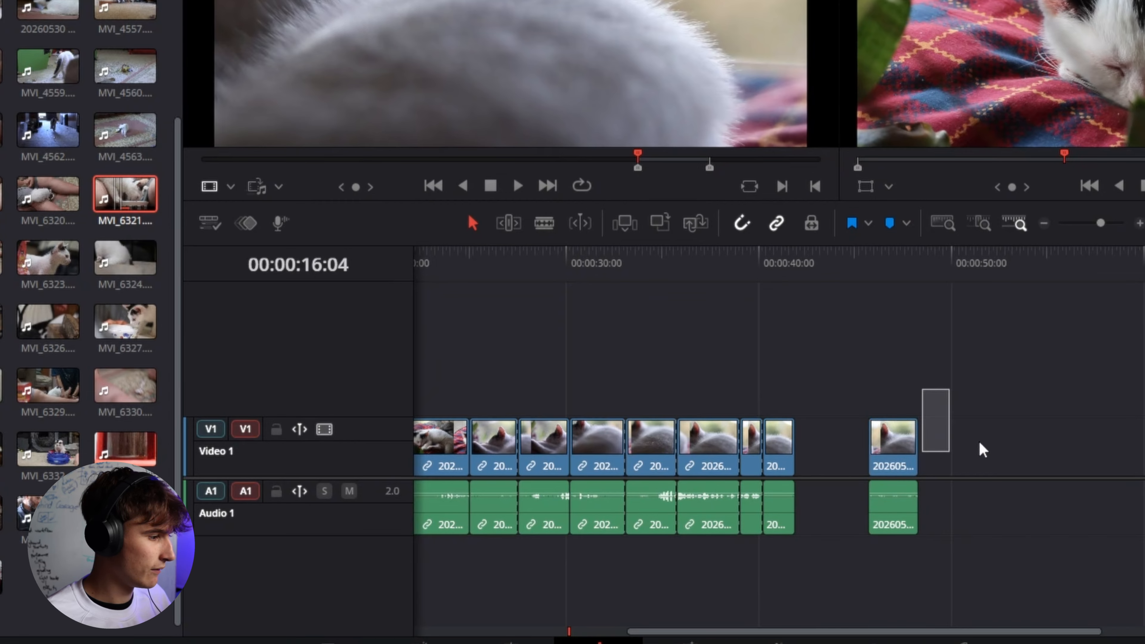
drag(948, 558, 859, 404)
right_click(891, 518)
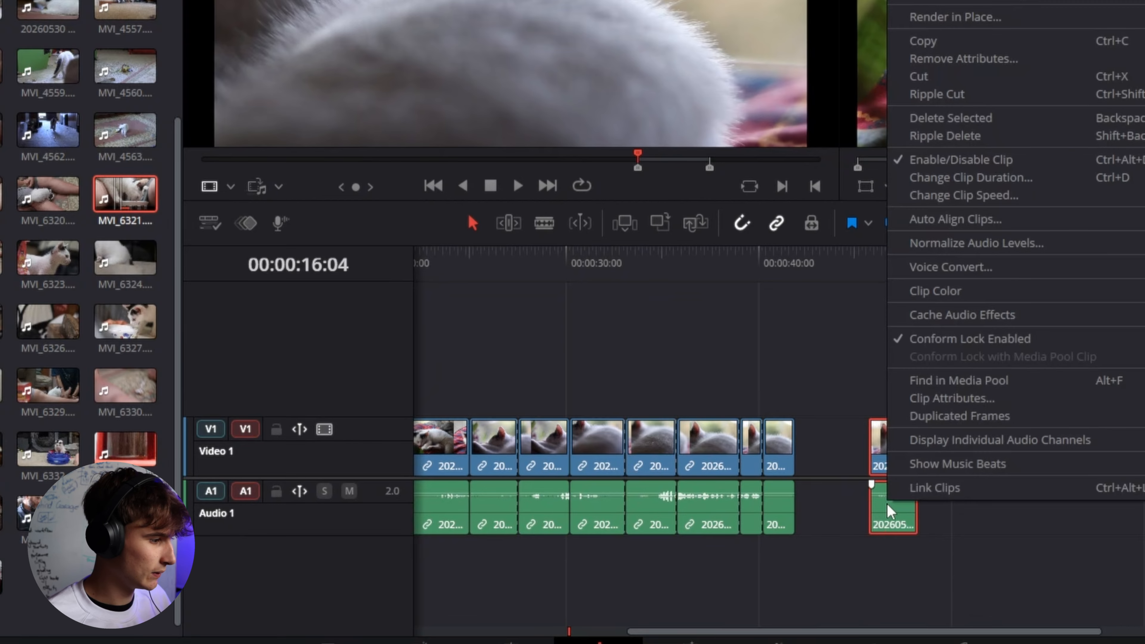
click(942, 489)
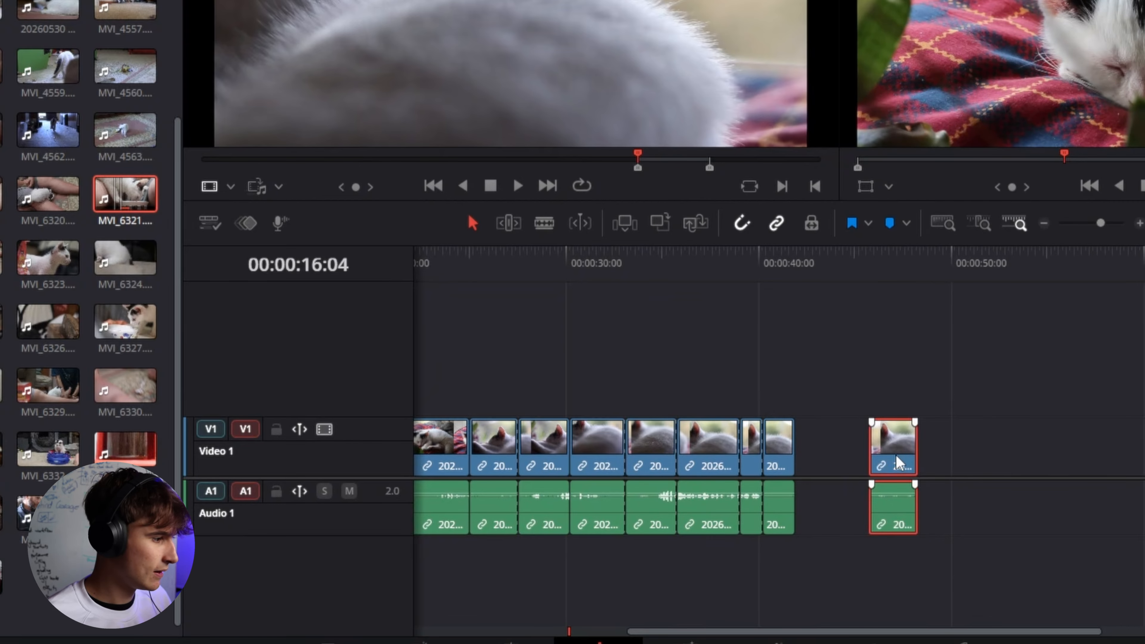
drag(895, 456, 821, 456)
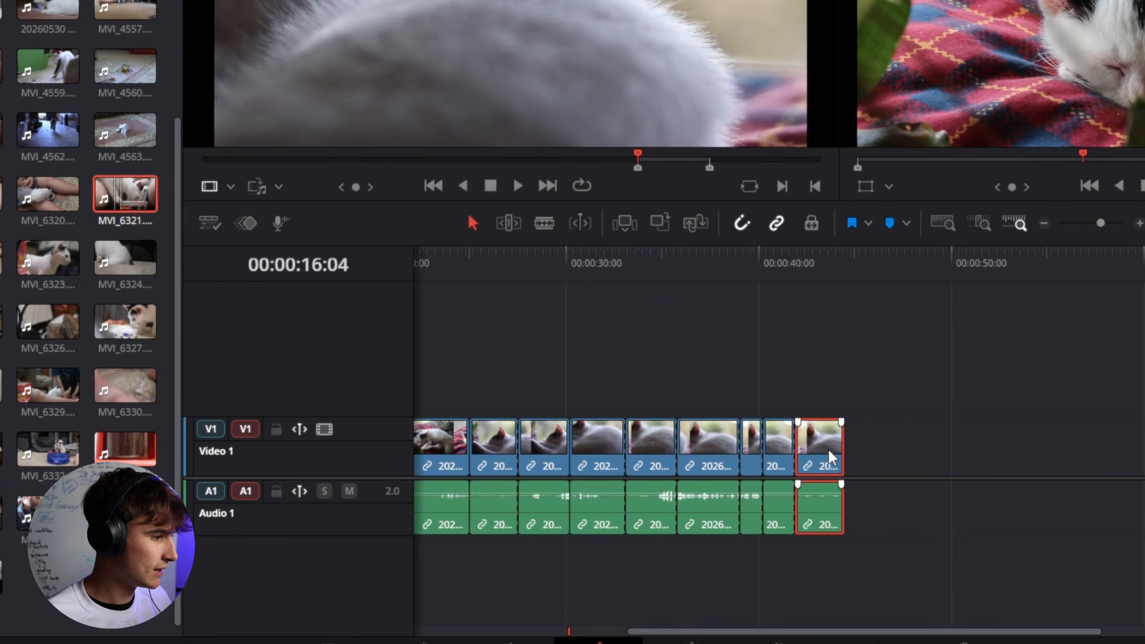
Step: Select the last clip's video and audio and check their Link Clips option against the Linked Selection toggle
click(770, 227)
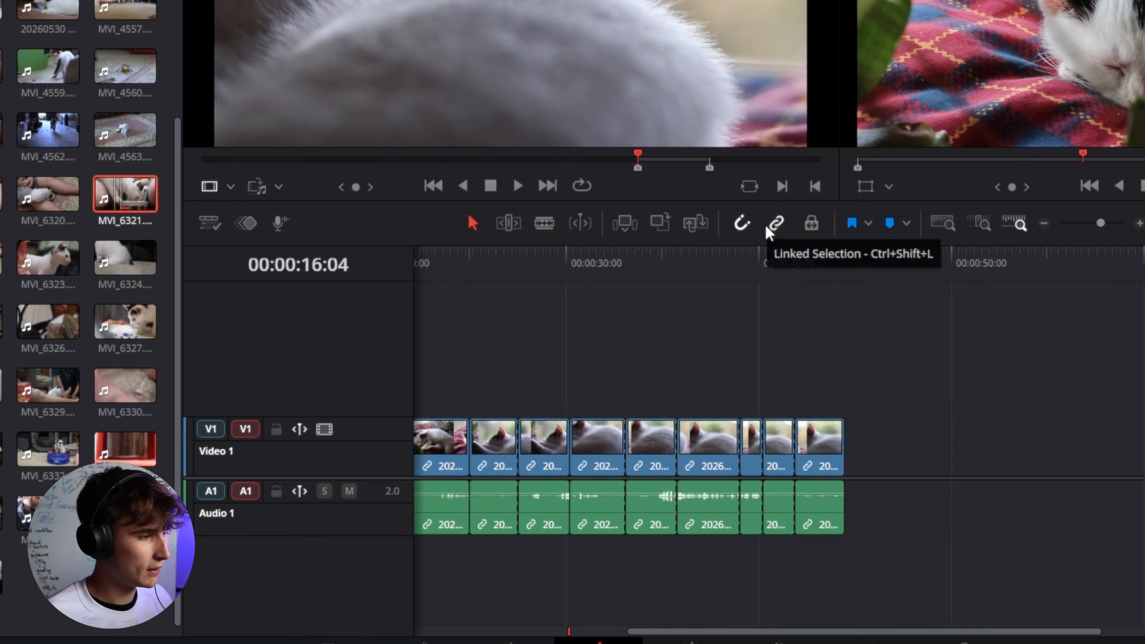
drag(920, 353, 796, 572)
right_click(838, 509)
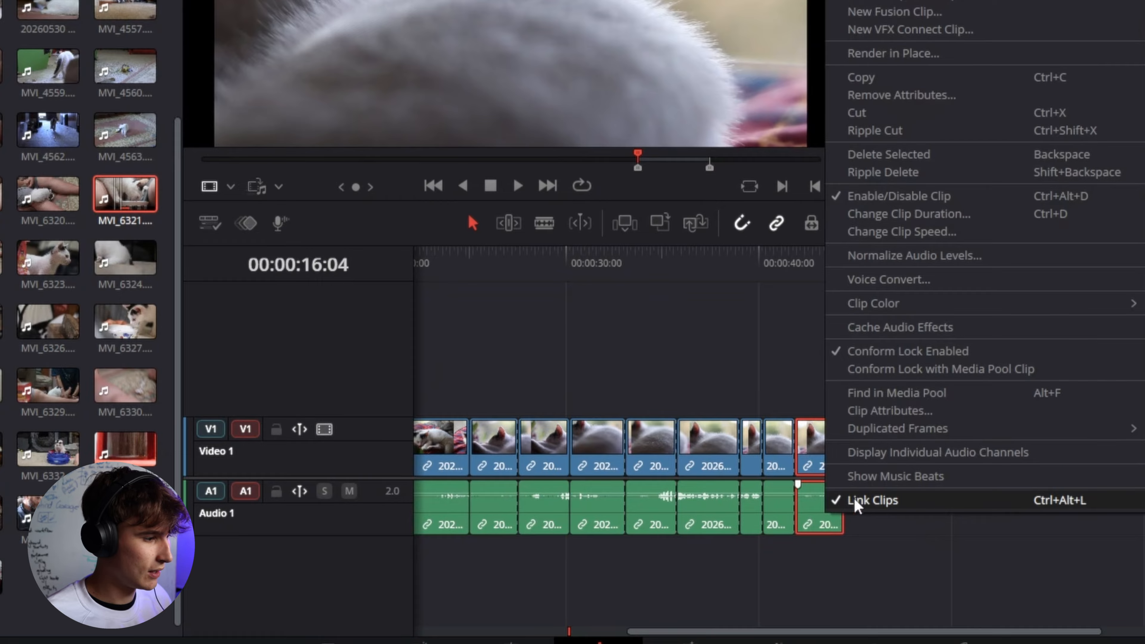
click(861, 507)
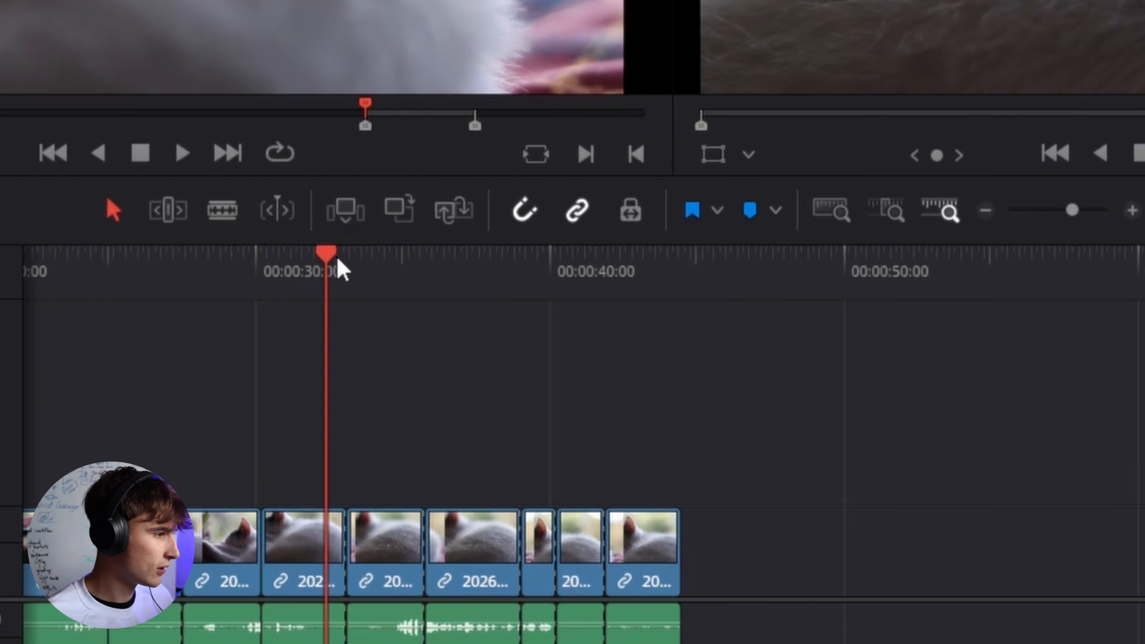
Step: Place the playhead at 00:00:41:23, turn on position lock and select the clips from about 00:00:25 to the end
drag(338, 259, 606, 256)
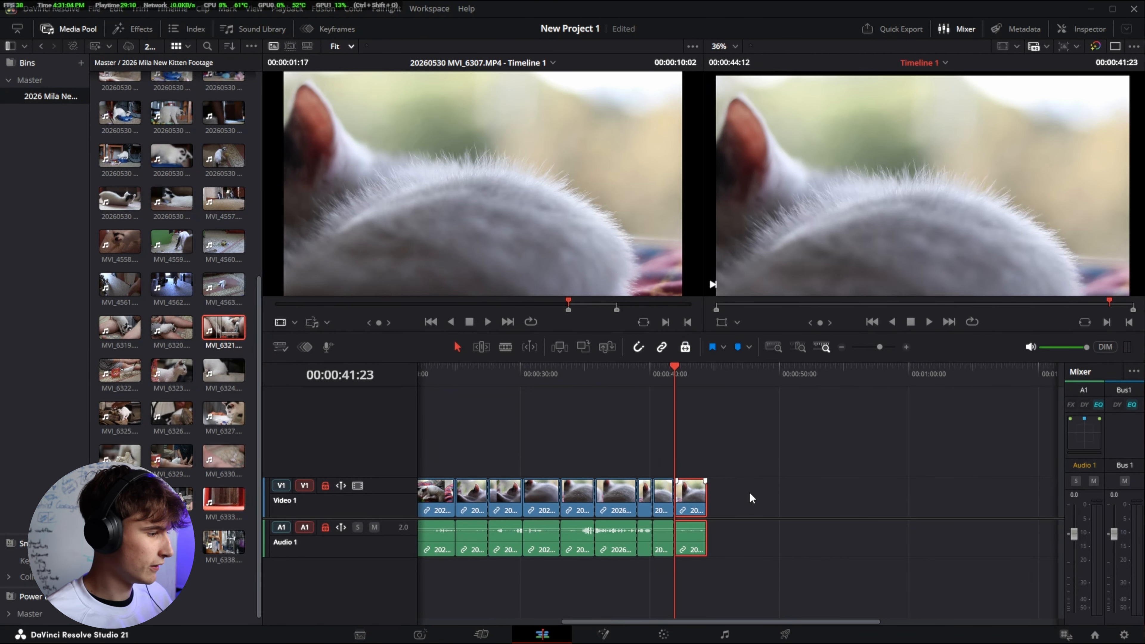
drag(759, 442, 667, 494)
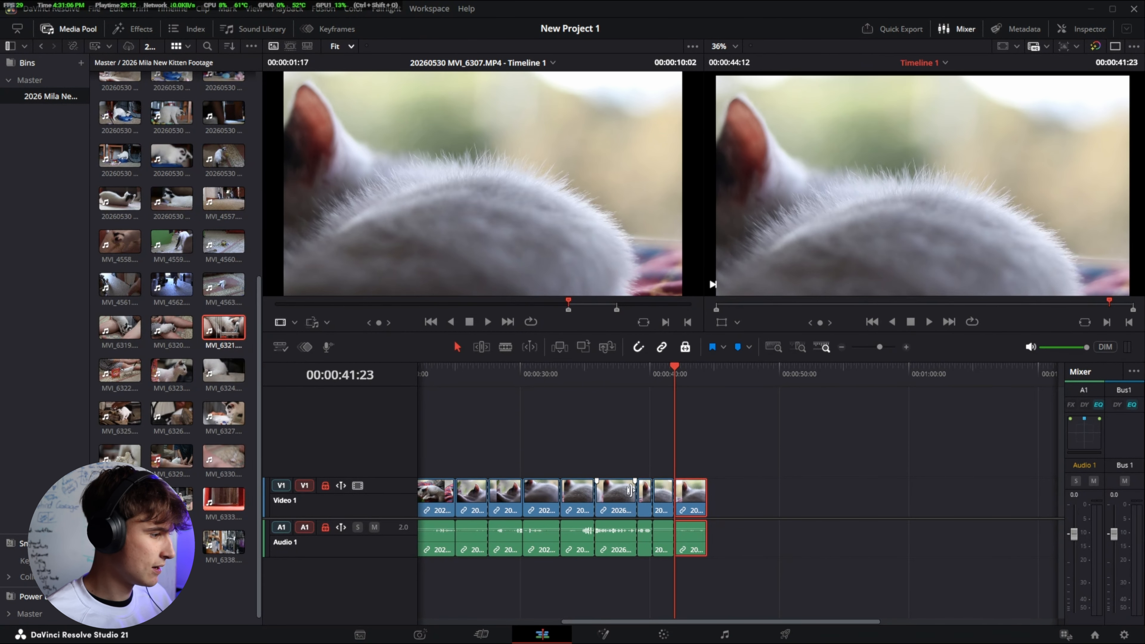
drag(743, 436, 491, 490)
scroll(620, 496, left, 4)
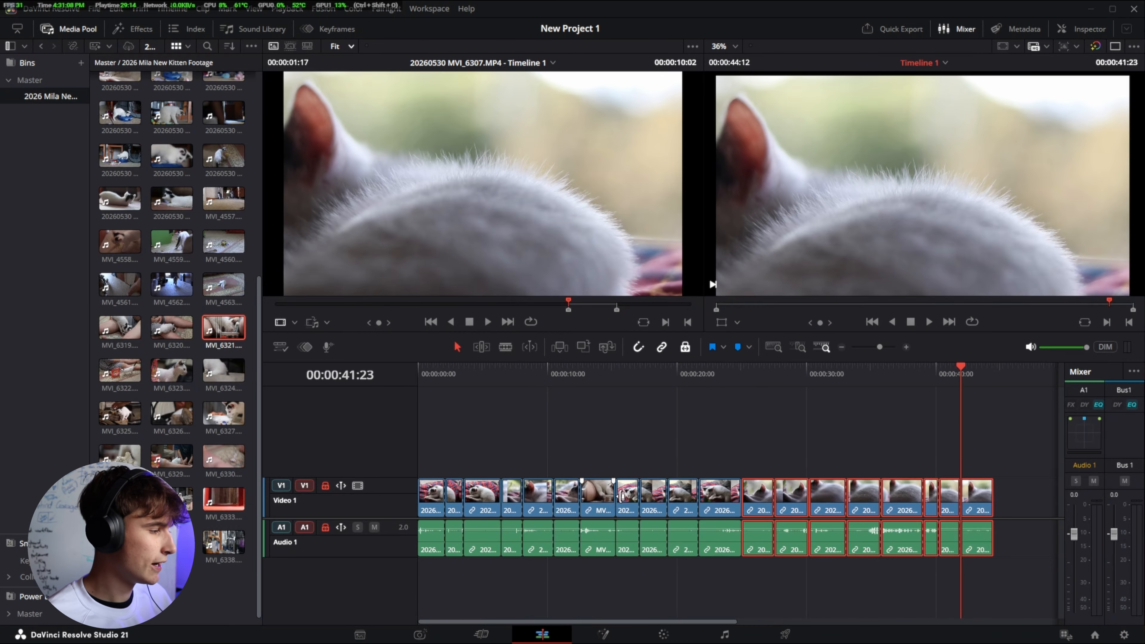
Step: Select every clip with position lock off, and try locking and unlocking the Video 1 and Audio 1 tracks individually
click(554, 373)
drag(995, 442, 420, 573)
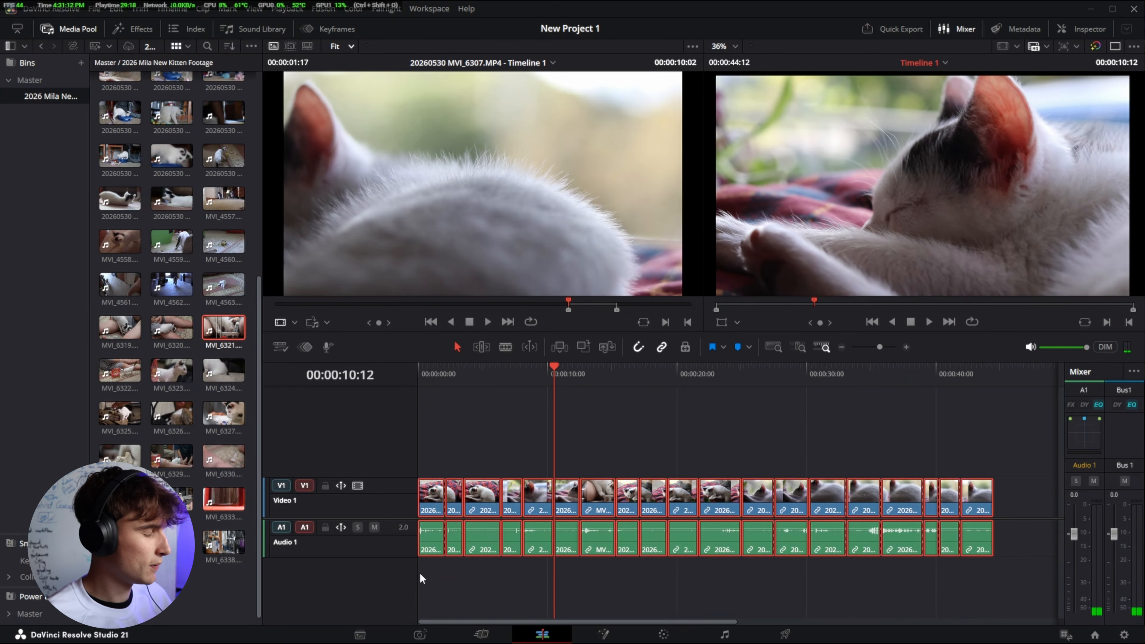
click(325, 485)
click(326, 529)
click(326, 529)
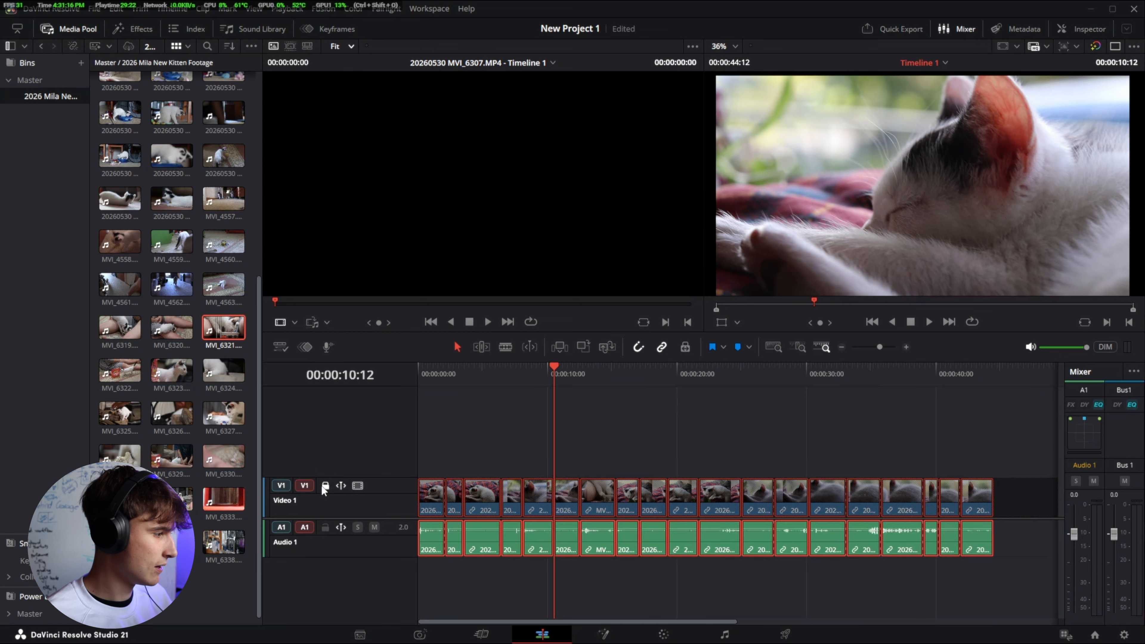
click(324, 485)
click(325, 487)
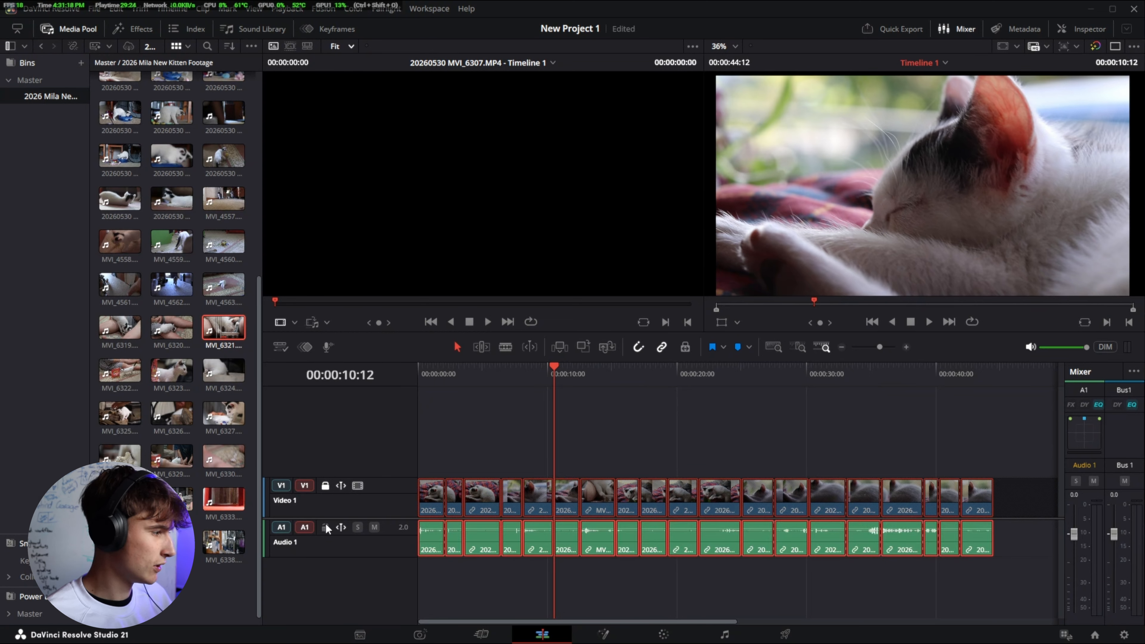
click(325, 527)
click(324, 528)
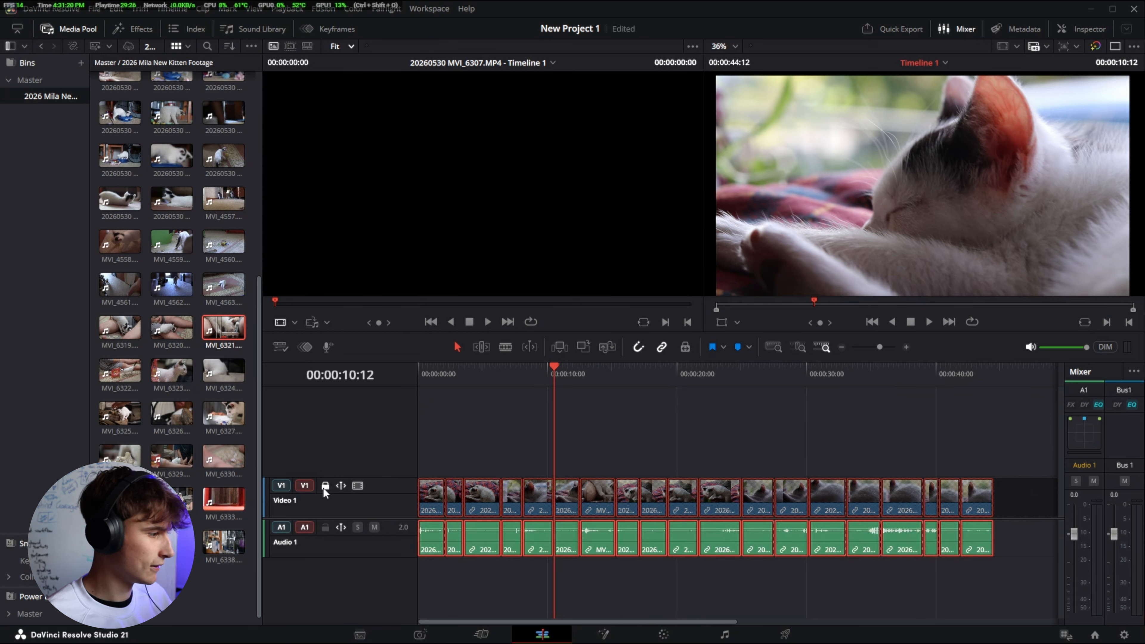
click(325, 486)
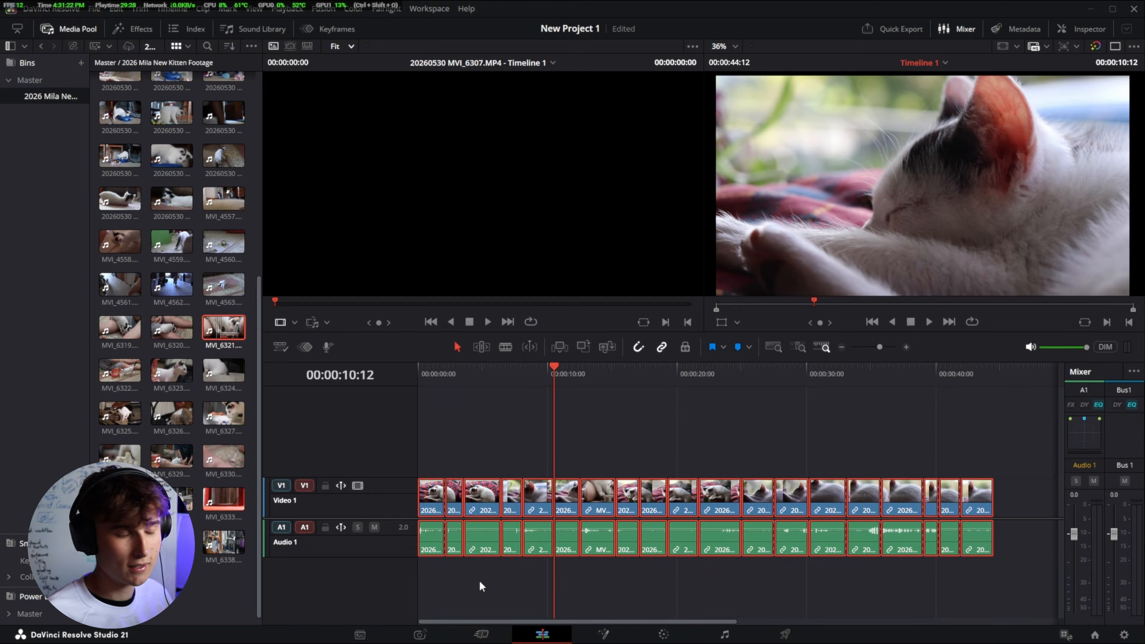
Step: Turn on position lock with the playhead at 00:00:35:20, select the clips from there onward, and clear the selection
drag(559, 383, 851, 378)
scroll(759, 409, right, 5)
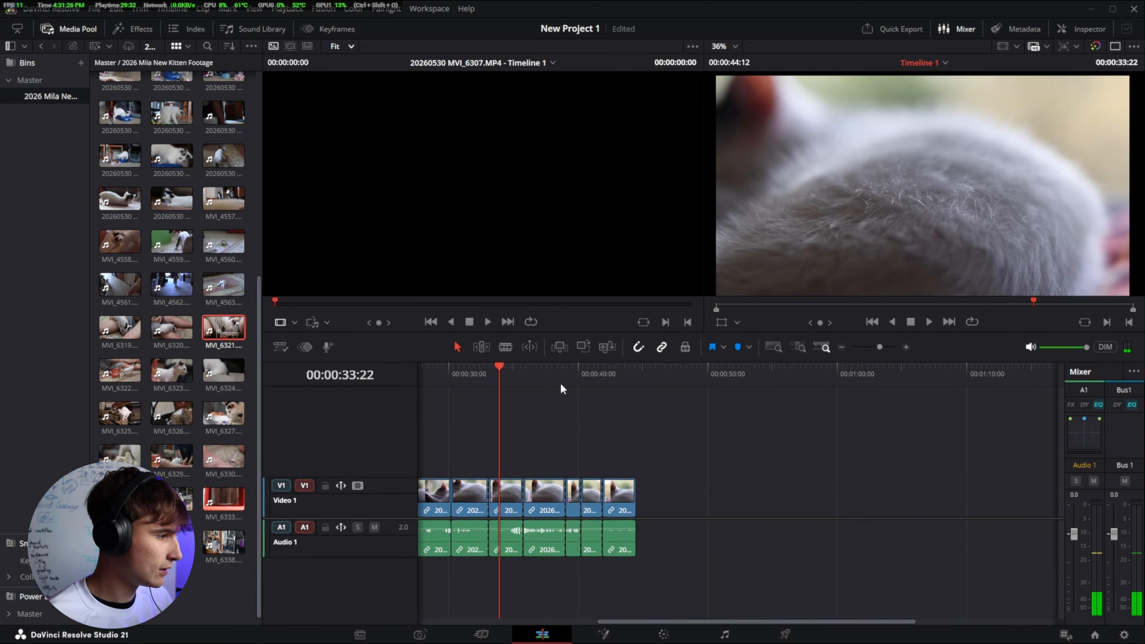
mouse_move(525, 379)
mouse_down()
mouse_move(539, 378)
mouse_move(523, 378)
mouse_up()
click(684, 347)
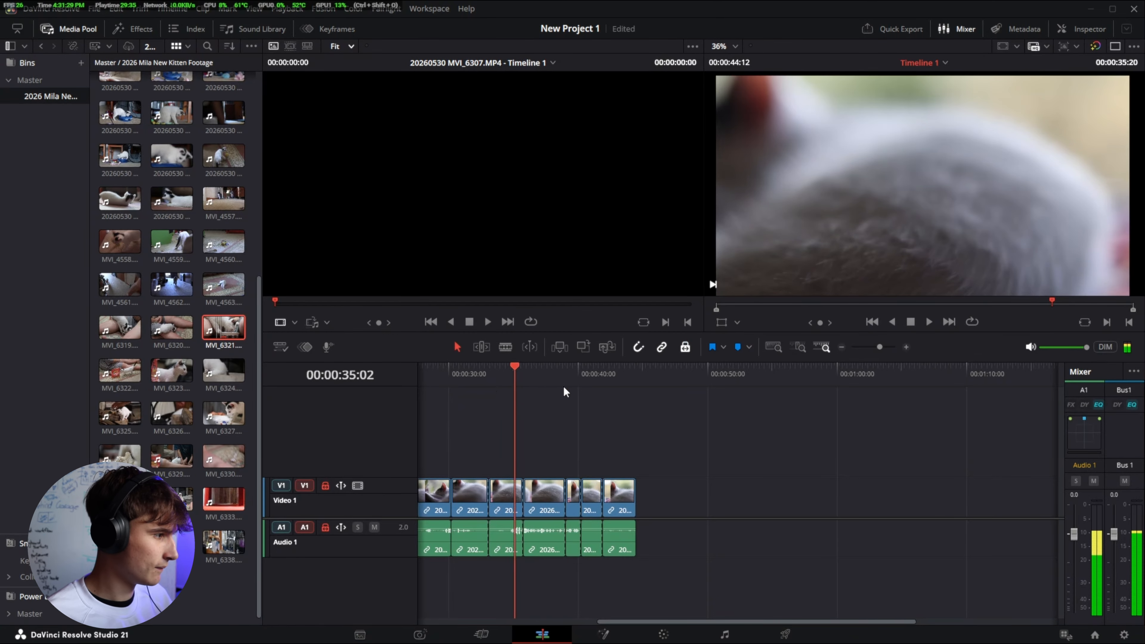
key(alt+y)
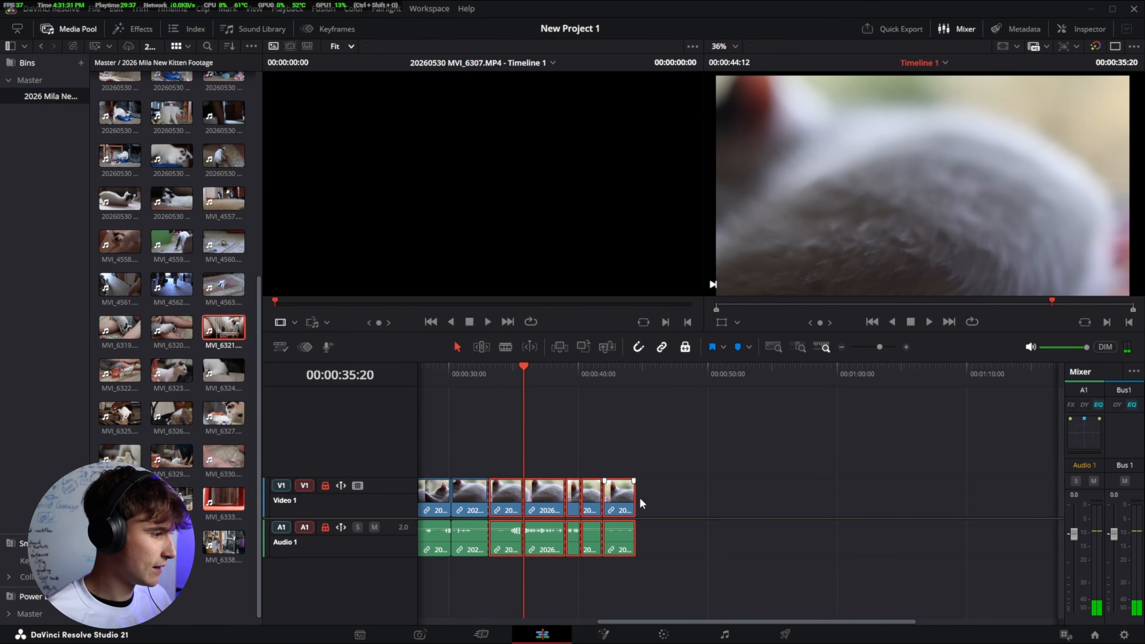
click(719, 445)
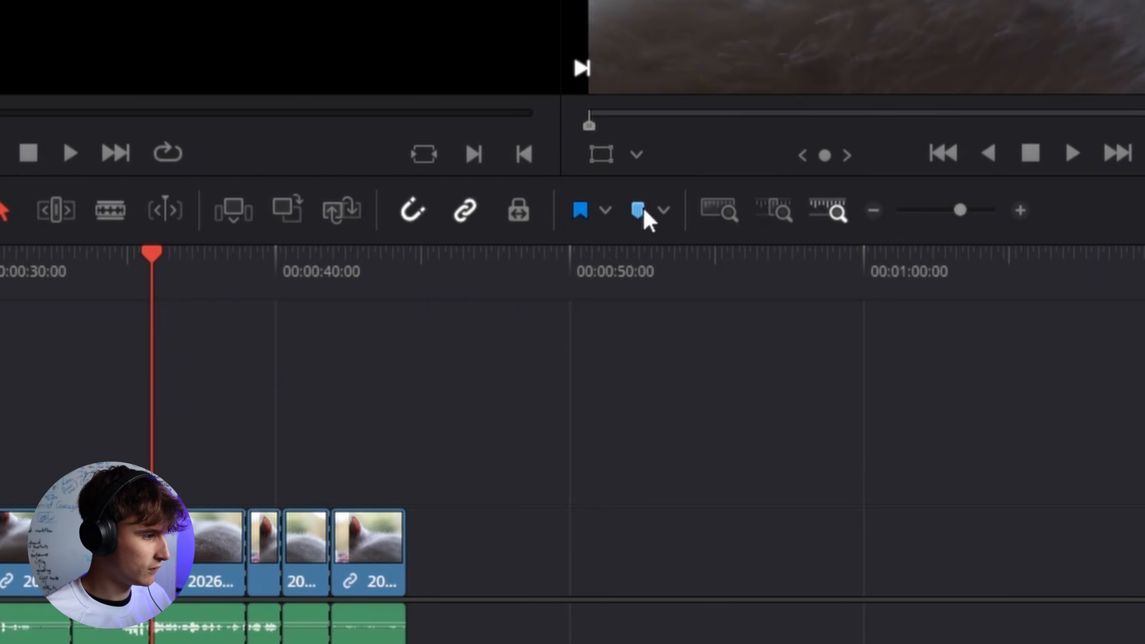
Step: Add a timeline marker at 00:00:08:03 and save the project
scroll(669, 455, left, 3)
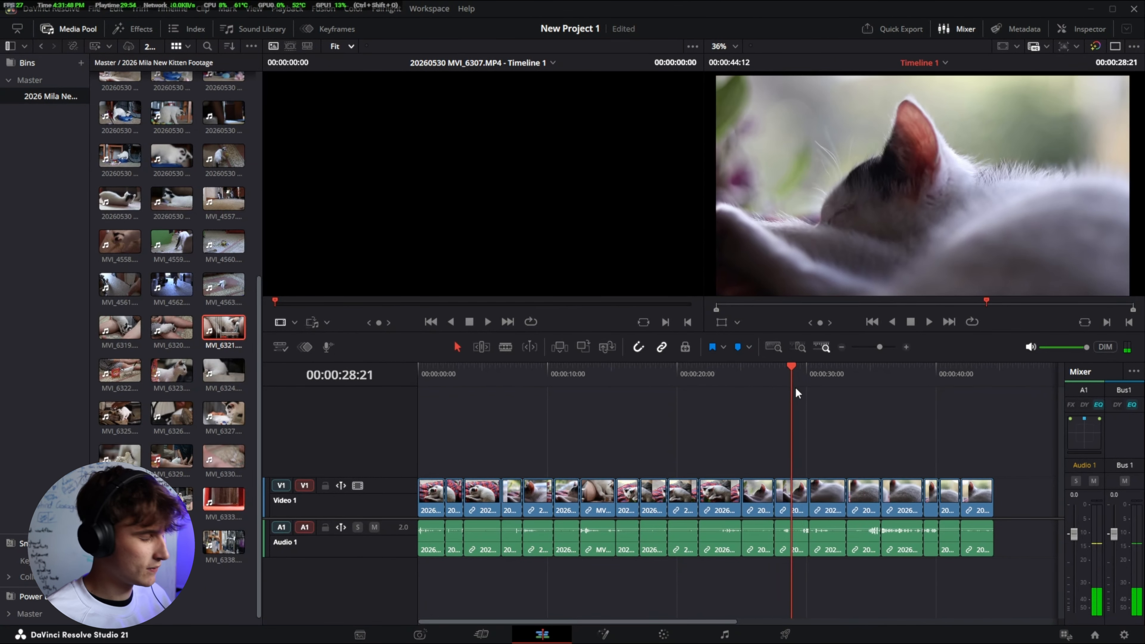
drag(795, 372, 521, 437)
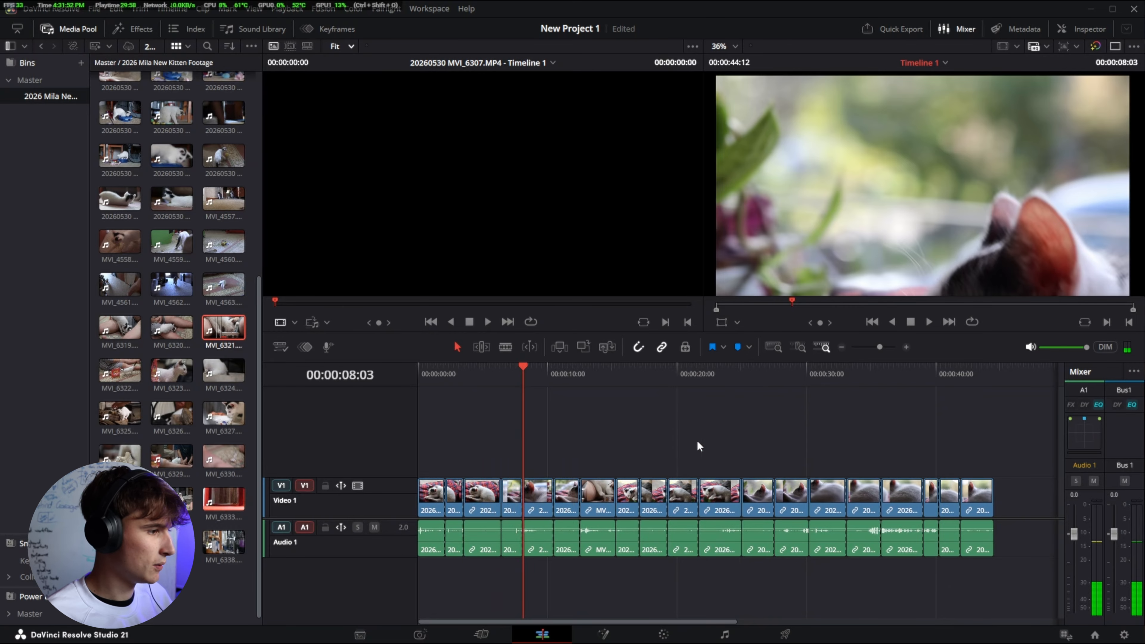
click(738, 346)
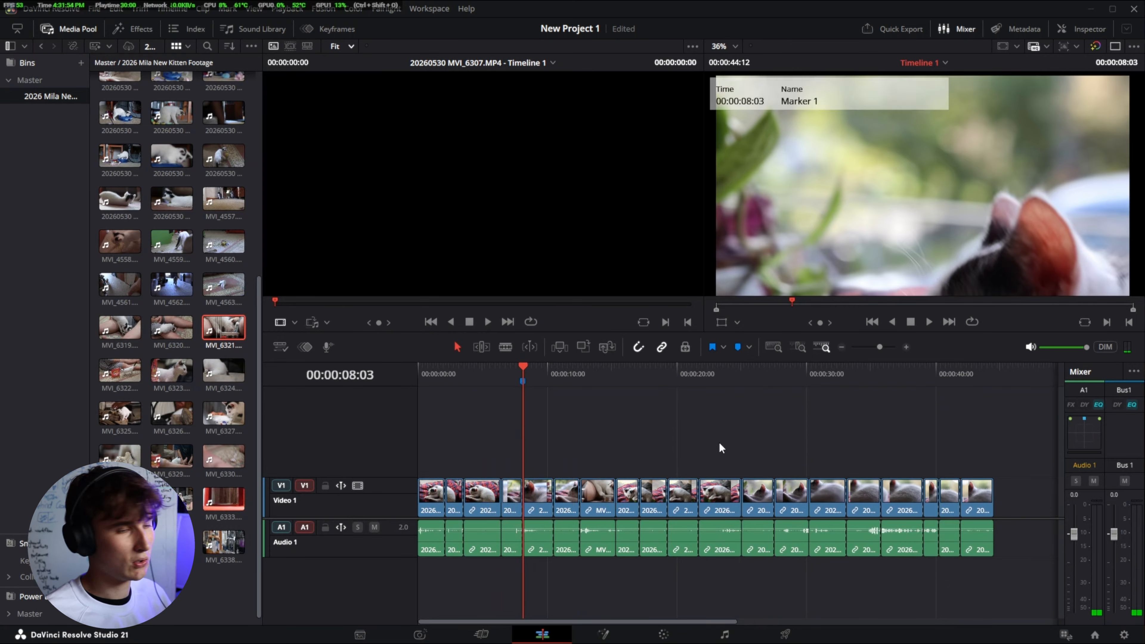
key(ctrl+s)
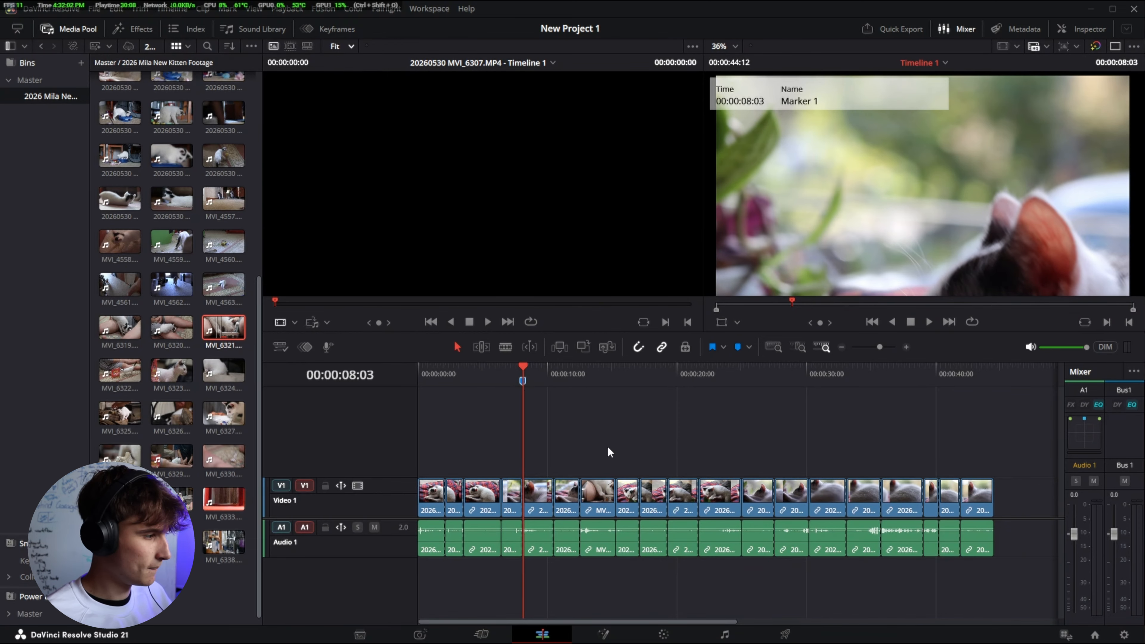
Step: Rename the marker at 00:00:08:03 to "delete this clip" and set its color to red
key(m)
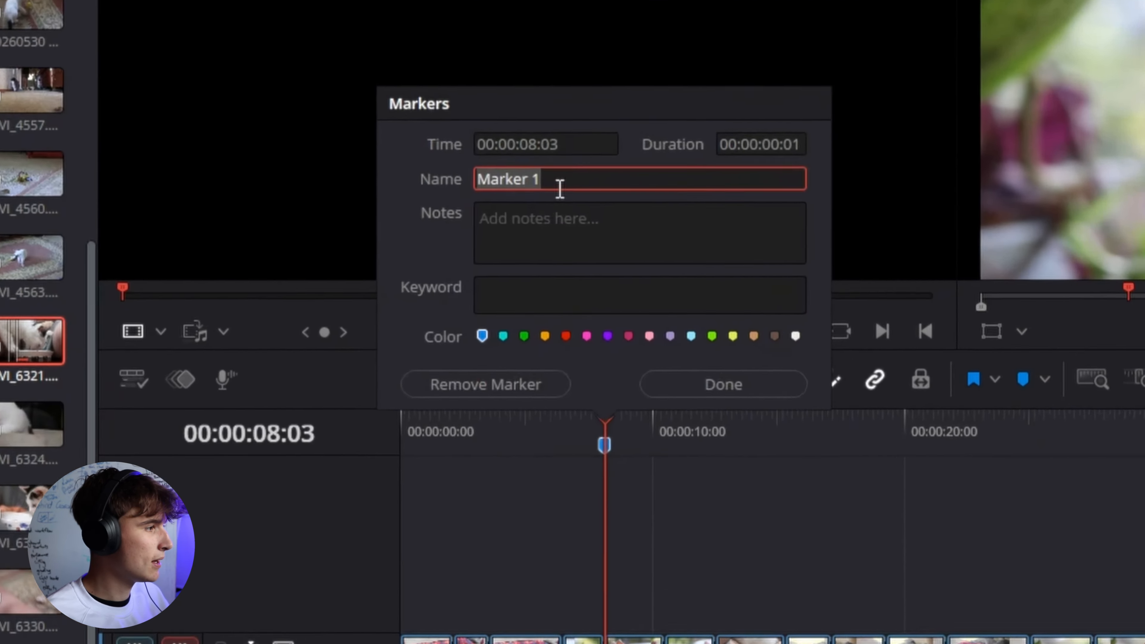
key(BackSpace)
key(BackSpace)
key(BackSpace)
key(BackSpace)
key(BackSpace)
key(BackSpace)
key(BackSpace)
key(BackSpace)
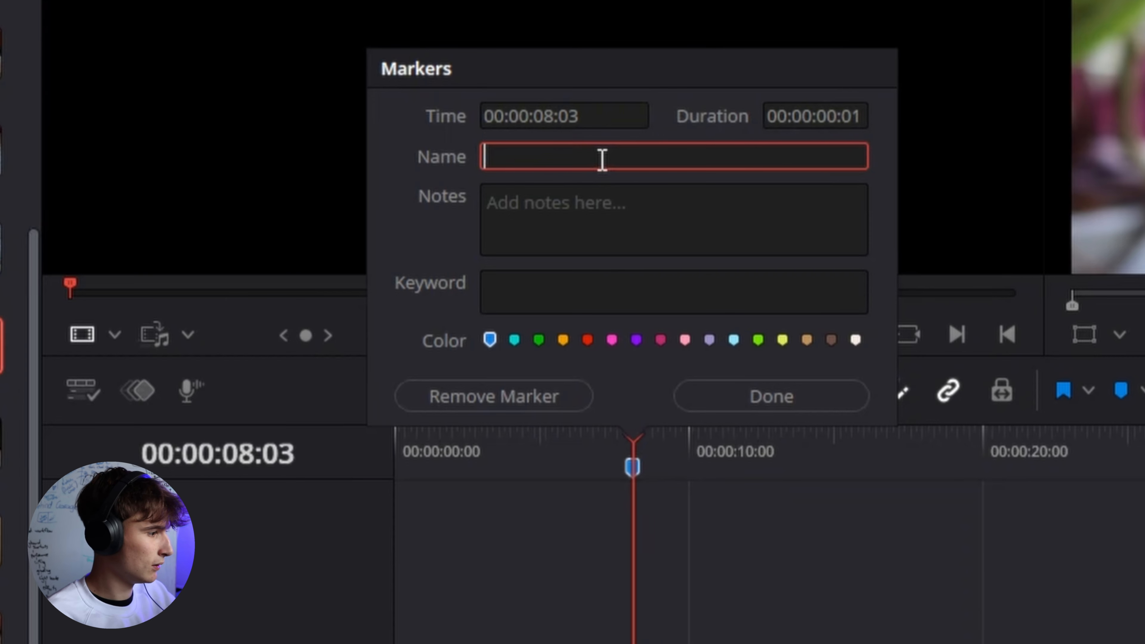
text(delete )
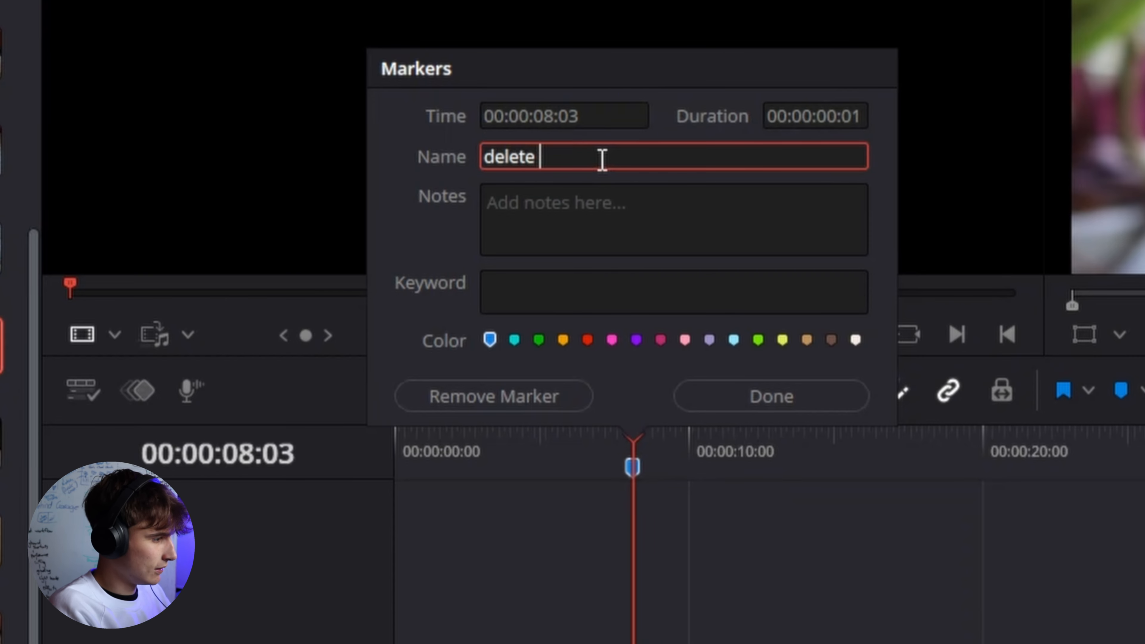
text(this clip)
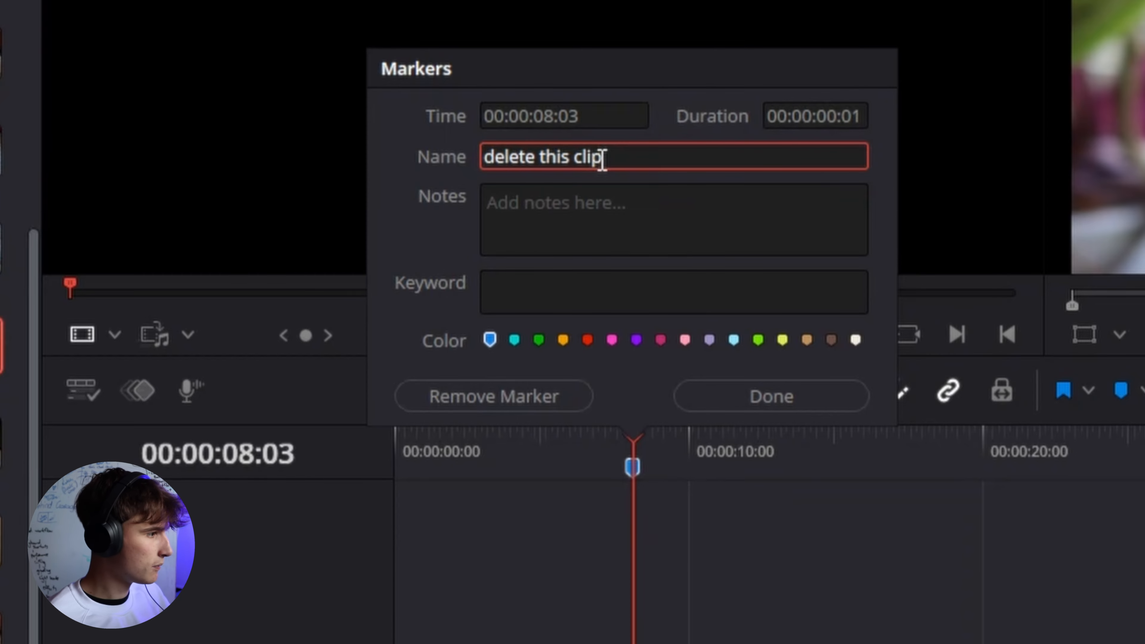
click(587, 339)
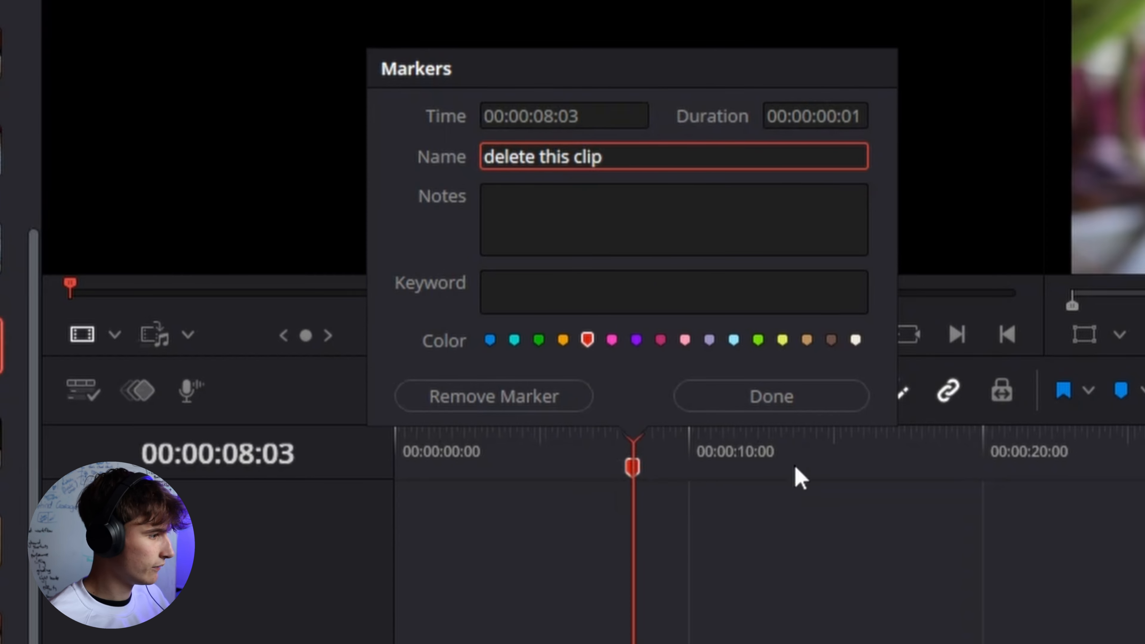
click(771, 396)
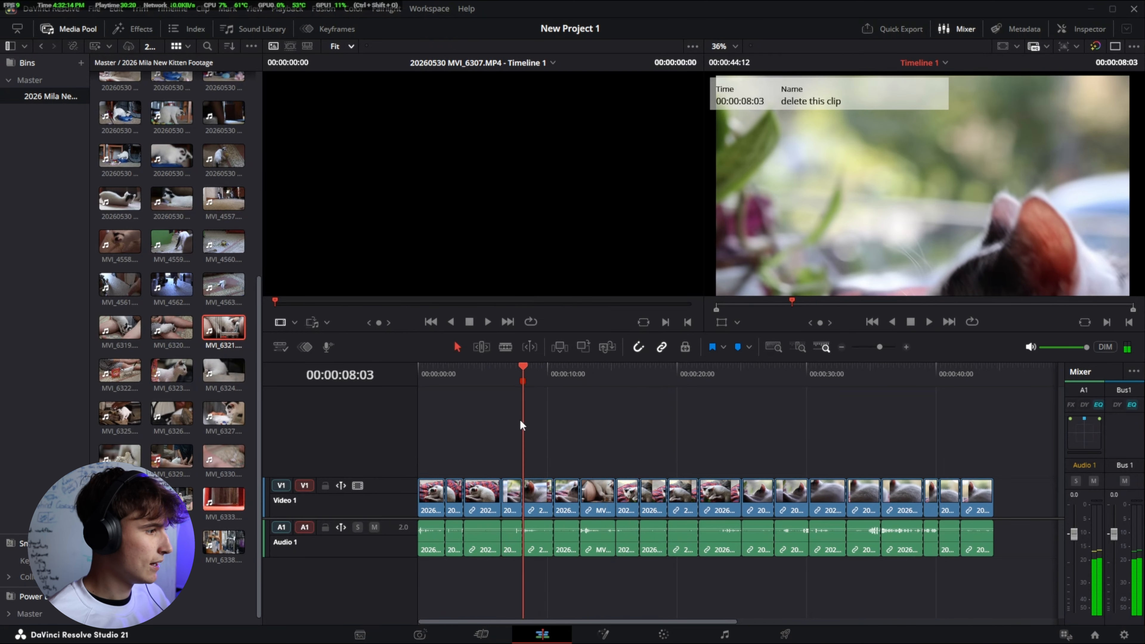
Step: Add a blue timeline marker at about 00:00:21 and a purple one at 00:00:26:04
drag(518, 422, 783, 462)
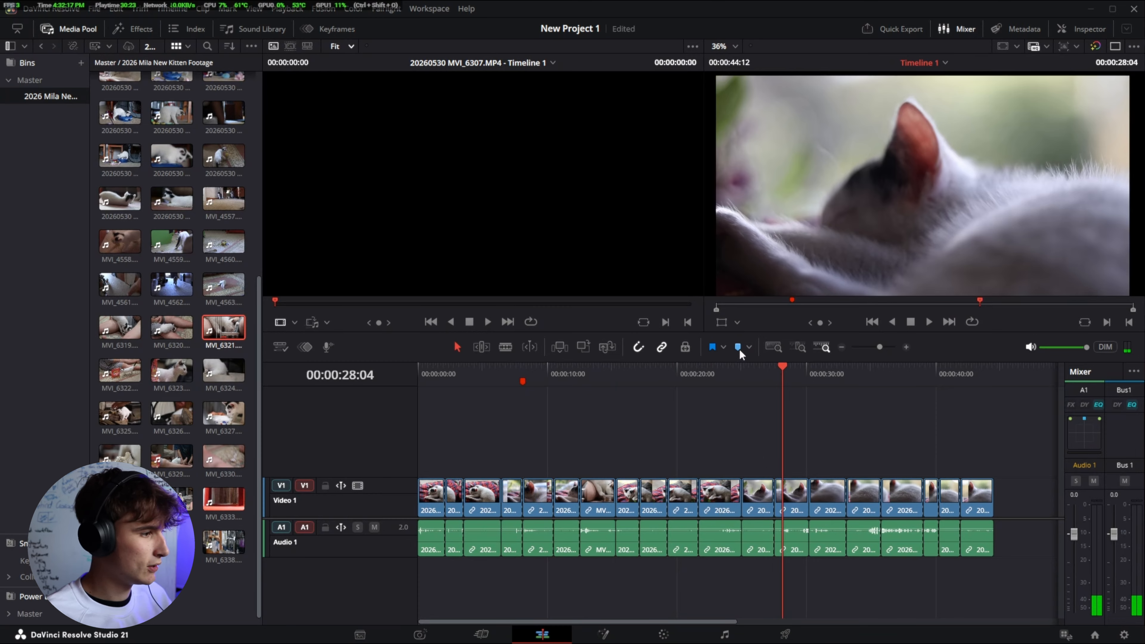
mouse_move(776, 370)
mouse_down()
mouse_move(690, 372)
mouse_move(762, 367)
mouse_move(752, 360)
mouse_up()
click(738, 348)
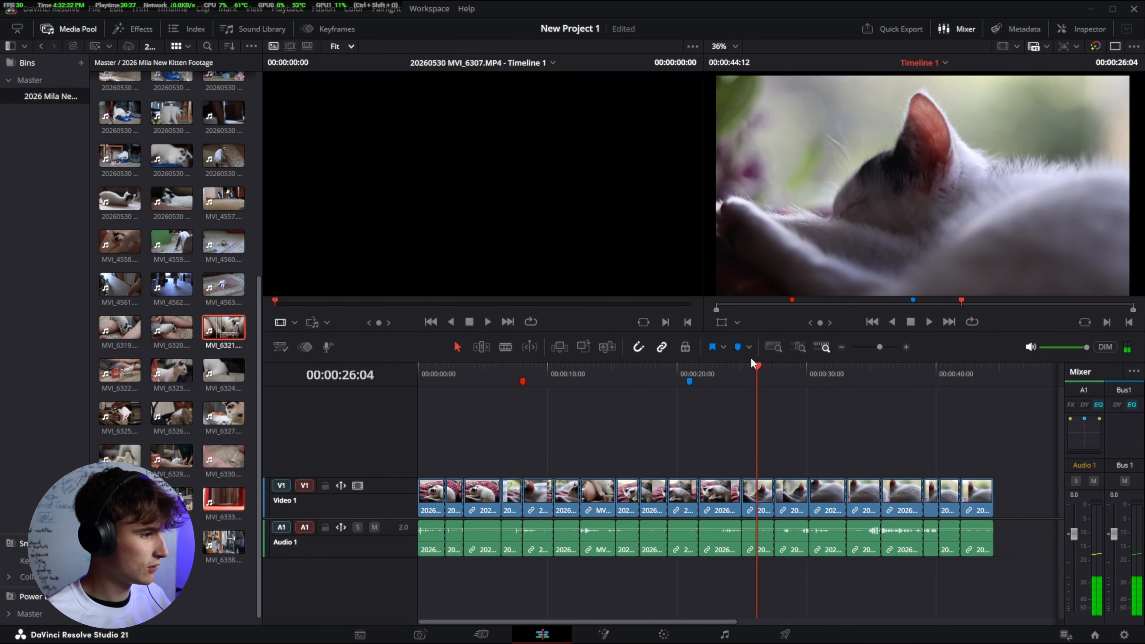
click(748, 347)
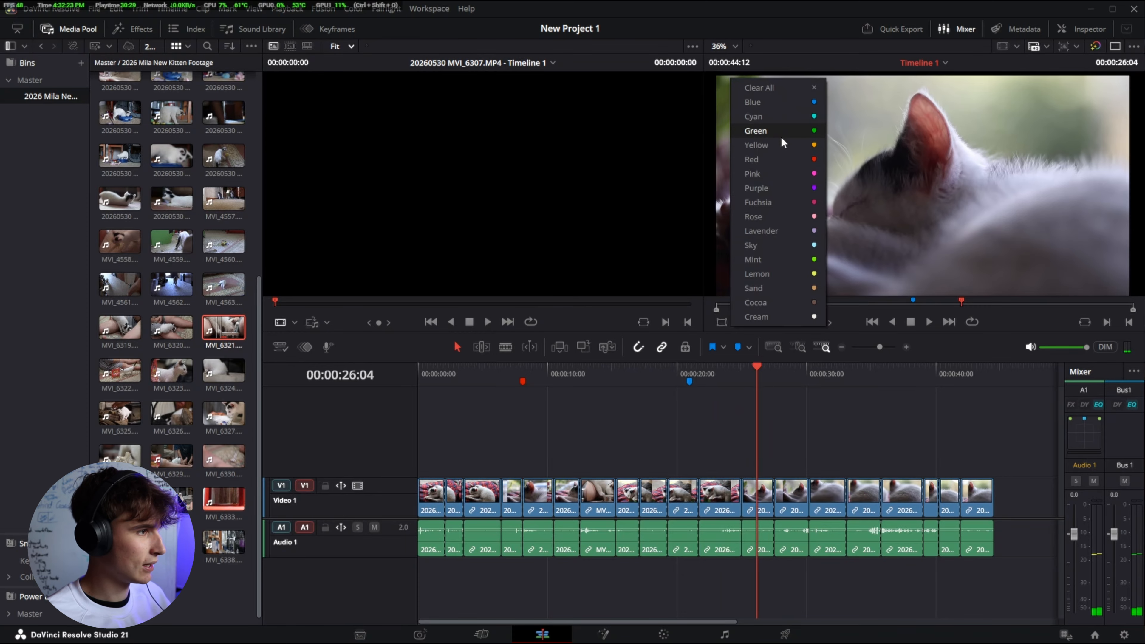
click(798, 184)
key(space)
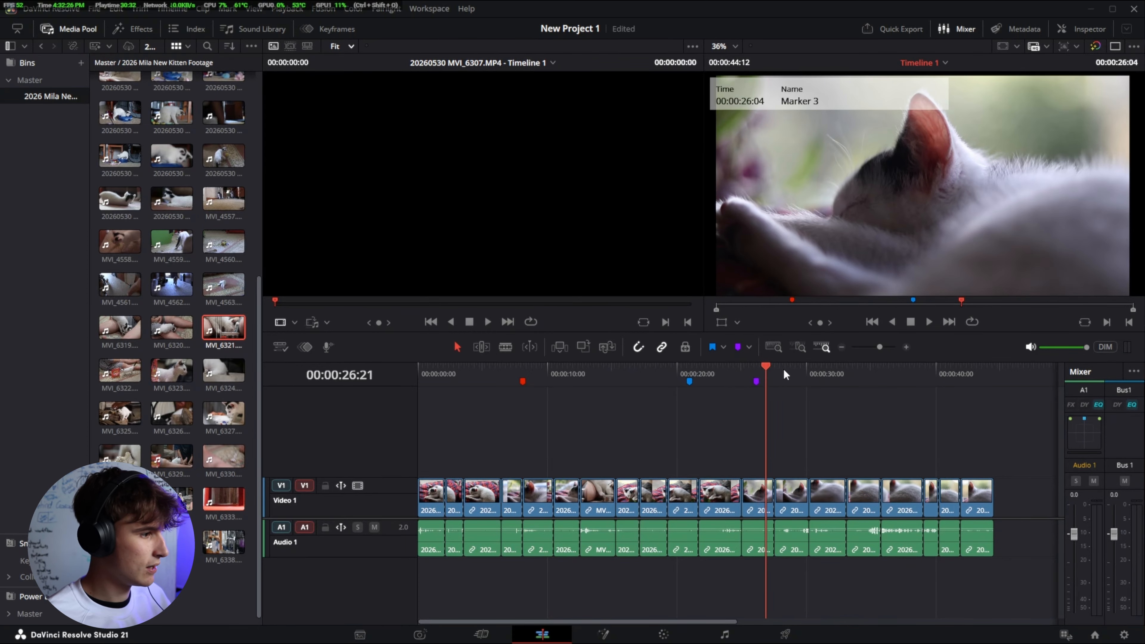
Step: Add another purple timeline marker at about 00:00:29 and a cyan one at 00:00:31:06
click(736, 347)
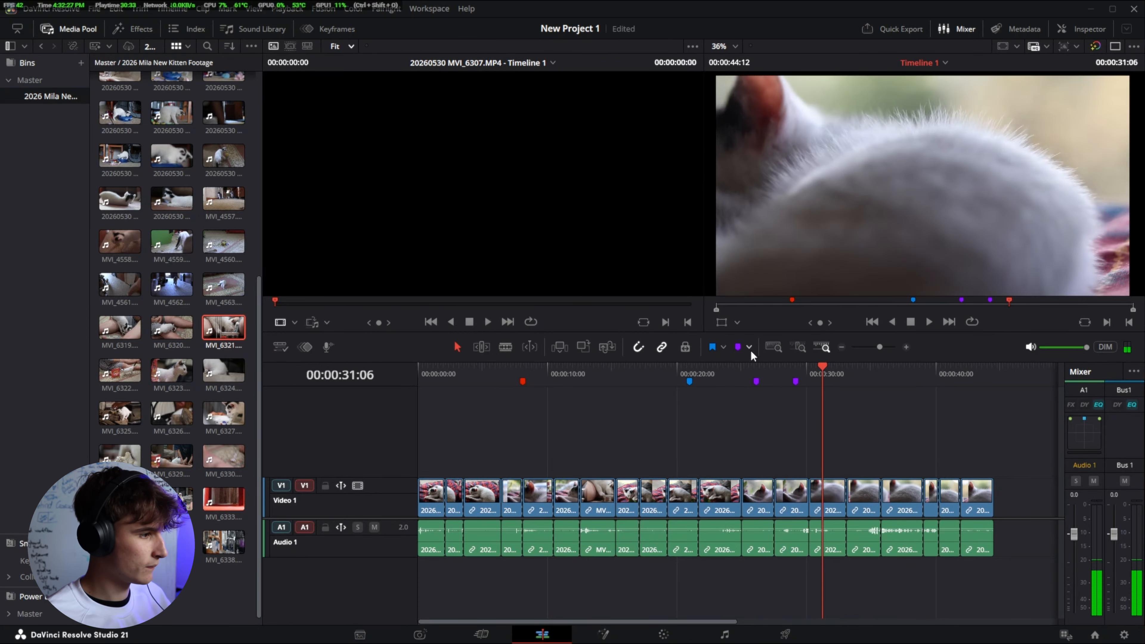
click(749, 348)
click(784, 386)
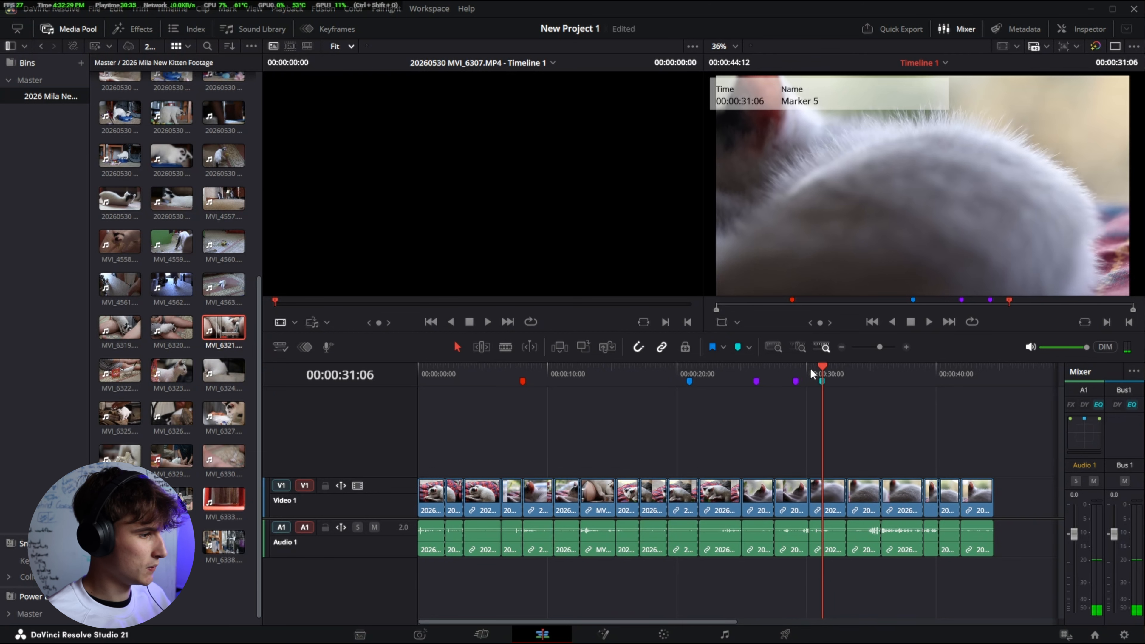
Step: Jump to the red marker at 00:00:08:03 and clear all markers from the timeline
click(523, 381)
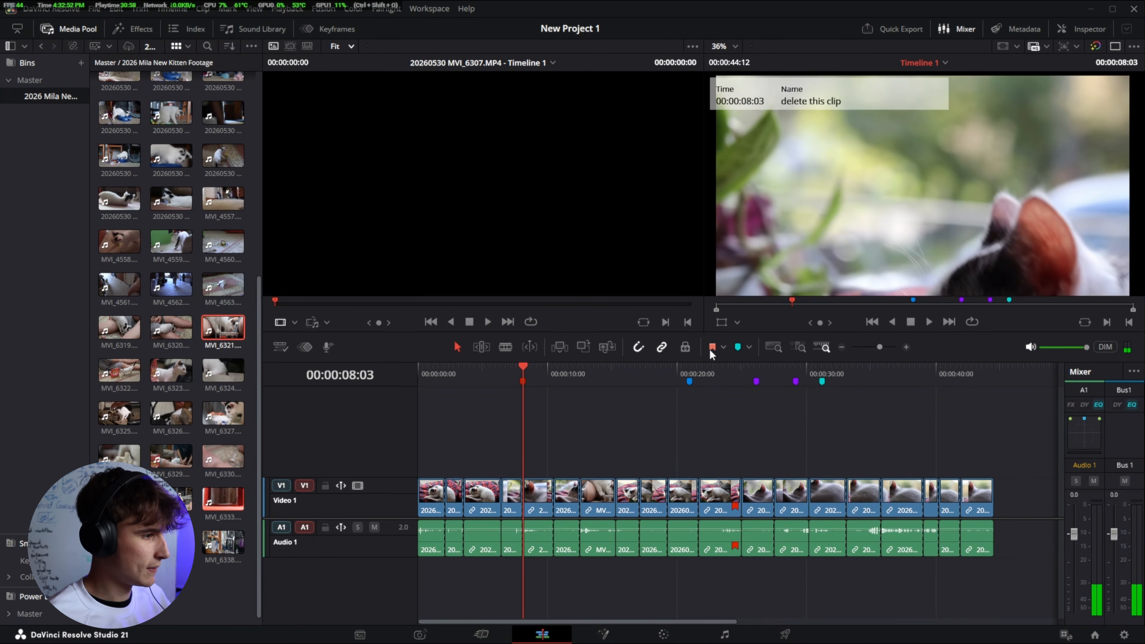
click(723, 348)
click(748, 348)
click(749, 348)
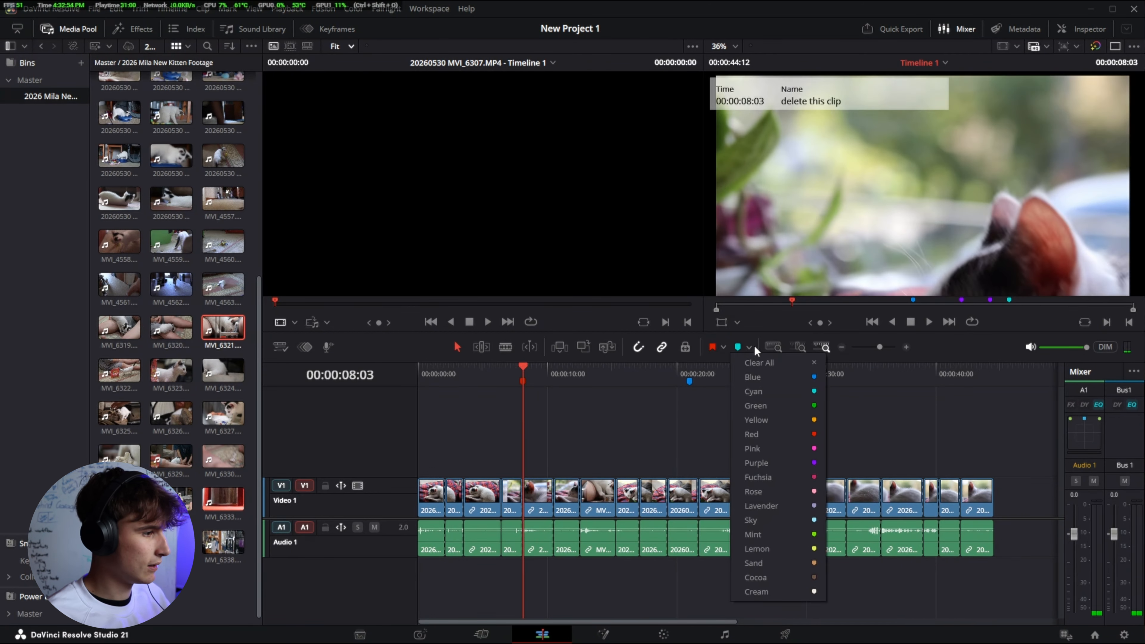
click(759, 362)
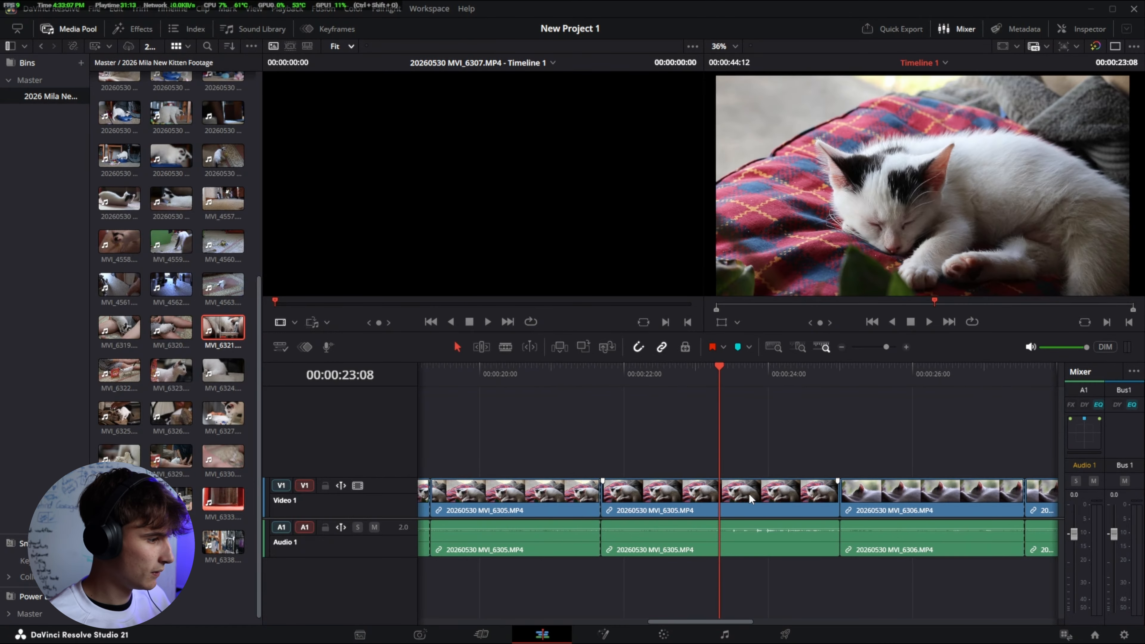
Step: Select the 20260530 MVI_6305.MP4 clip around 00:00:23:08 and try adding a marker to it
click(748, 492)
mouse_move(672, 378)
mouse_down()
mouse_move(653, 378)
mouse_move(781, 372)
mouse_up()
click(738, 347)
key(m)
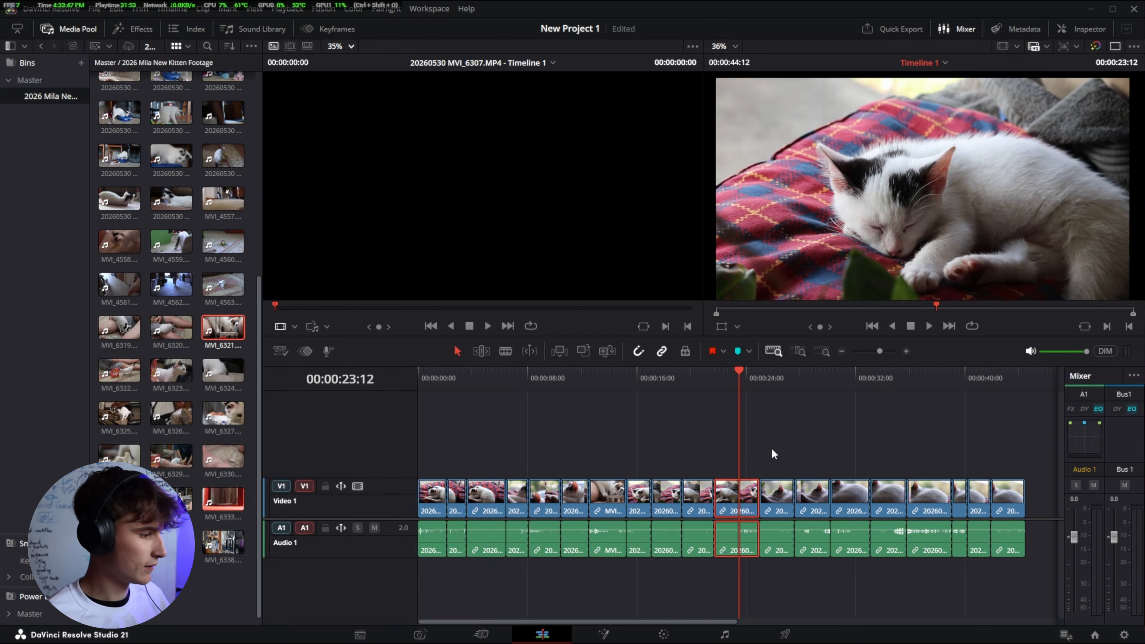
Step: Compare Full Extent Zoom with Detail Zoom on the timeline, and scrub the playhead to 00:00:23:24 in the detail view
scroll(719, 510, down, 5)
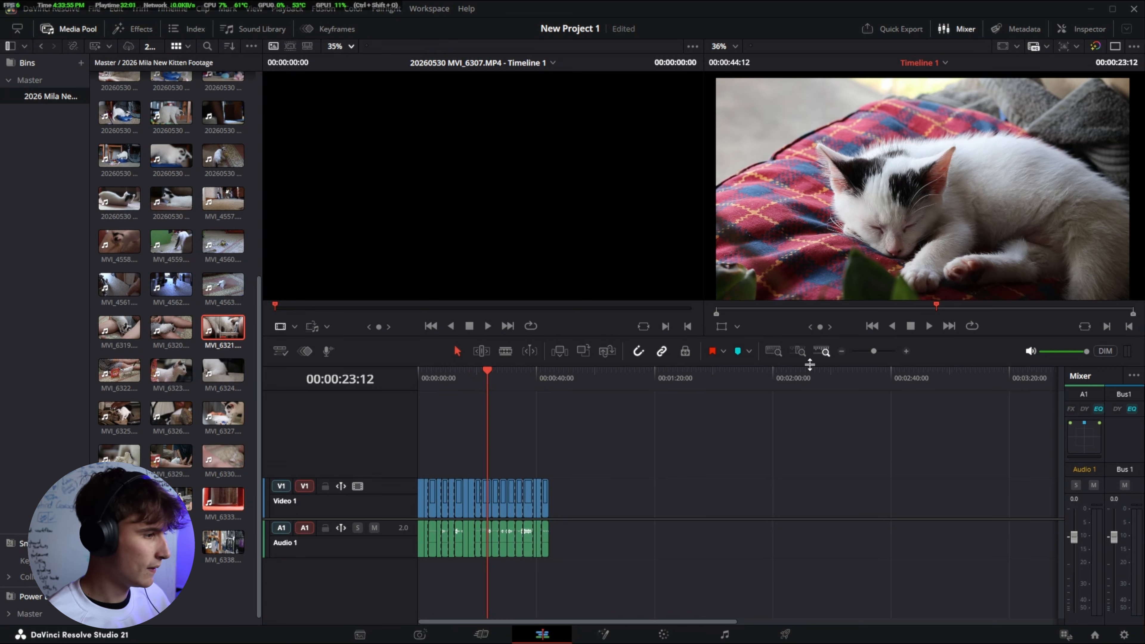
click(772, 351)
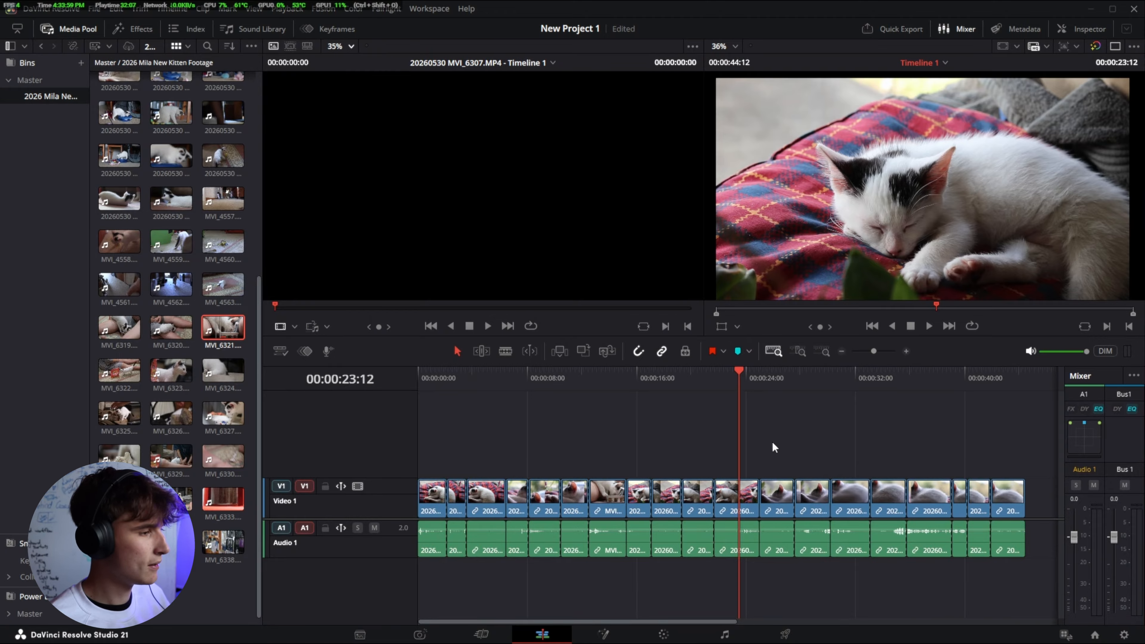
click(799, 350)
drag(711, 377, 680, 408)
key(space)
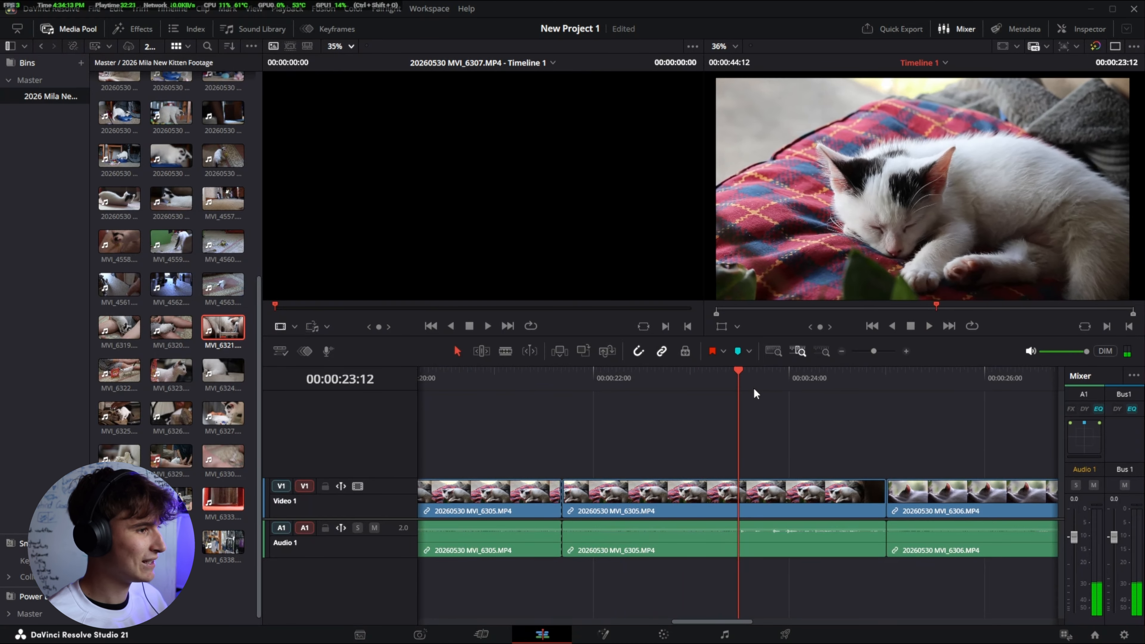
drag(727, 378, 614, 381)
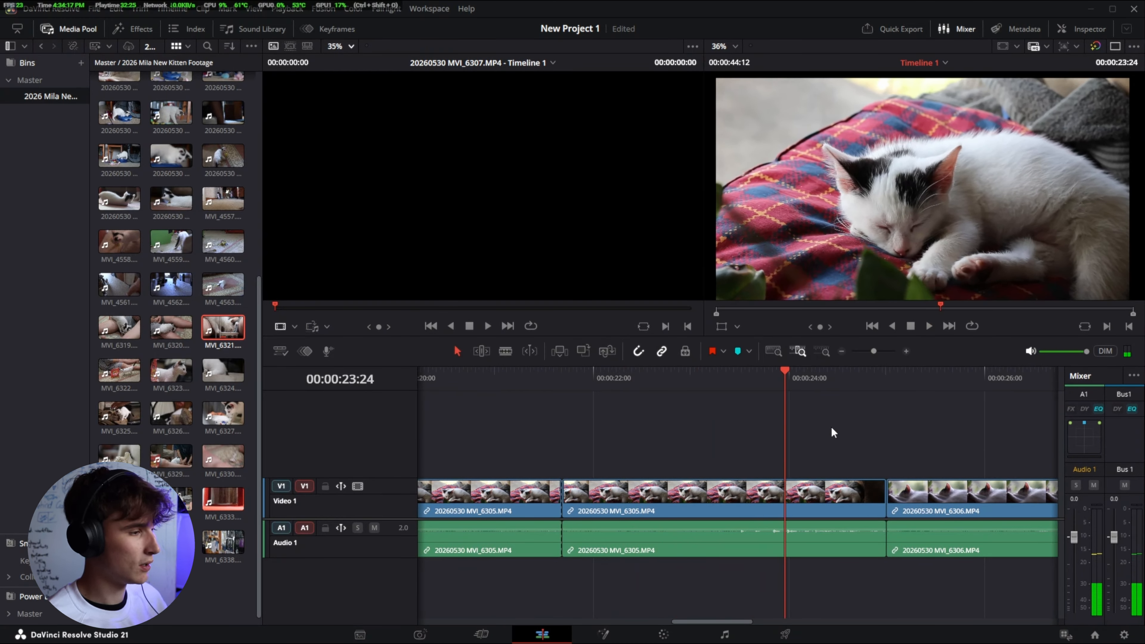
Step: Alternate between Custom Zoom and Full Extent Zoom, and fit the entire timeline to the view
click(821, 352)
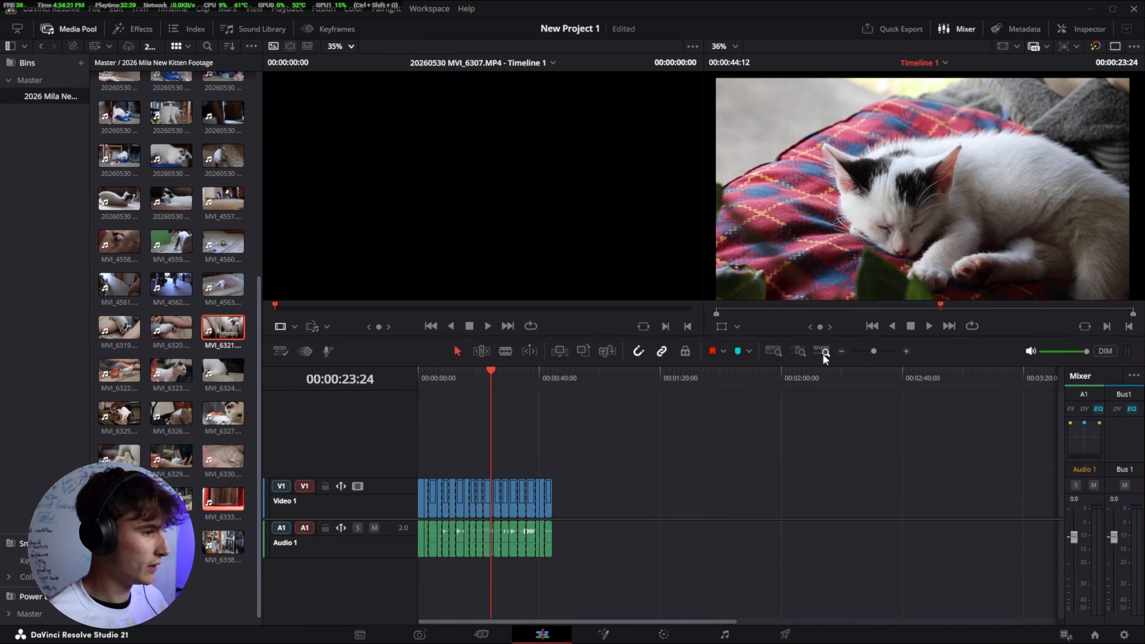
click(773, 352)
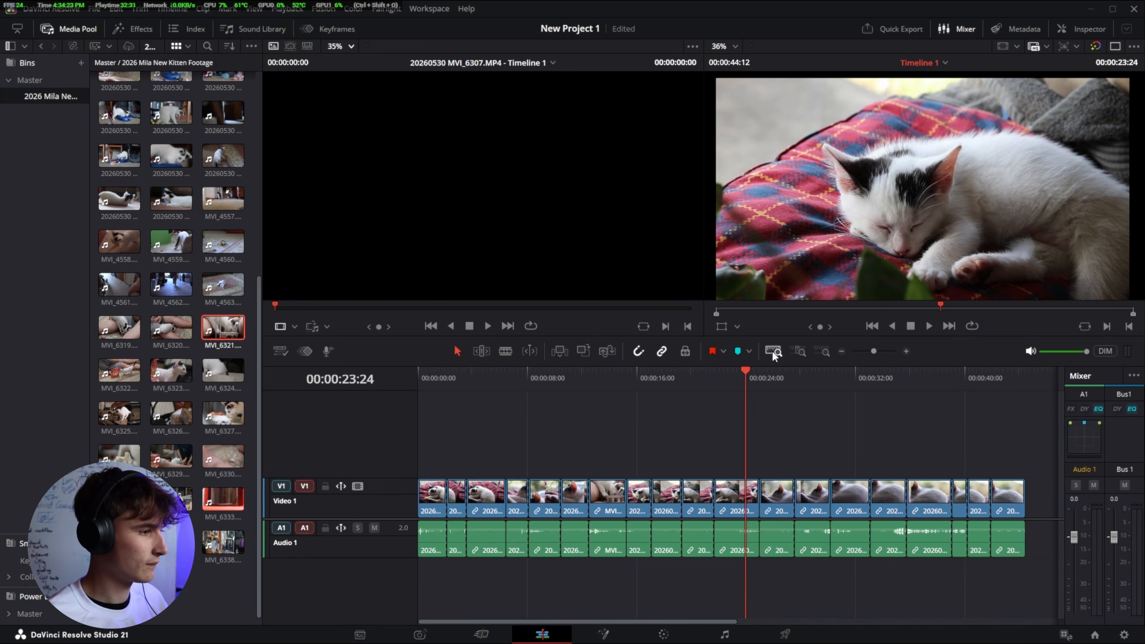
click(822, 352)
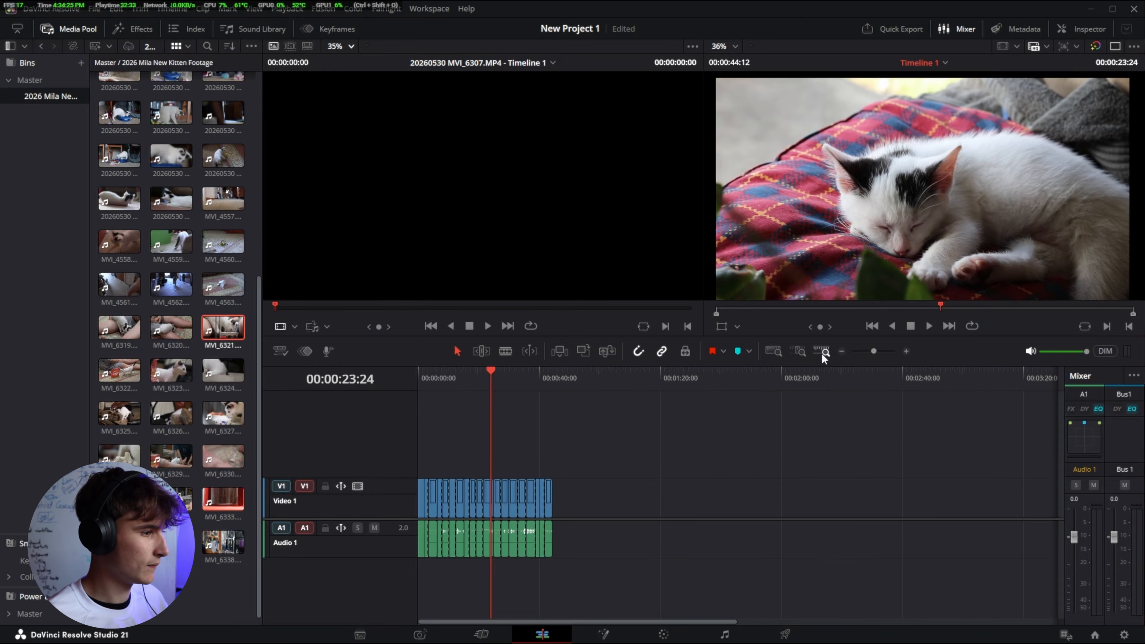
key(shift+z)
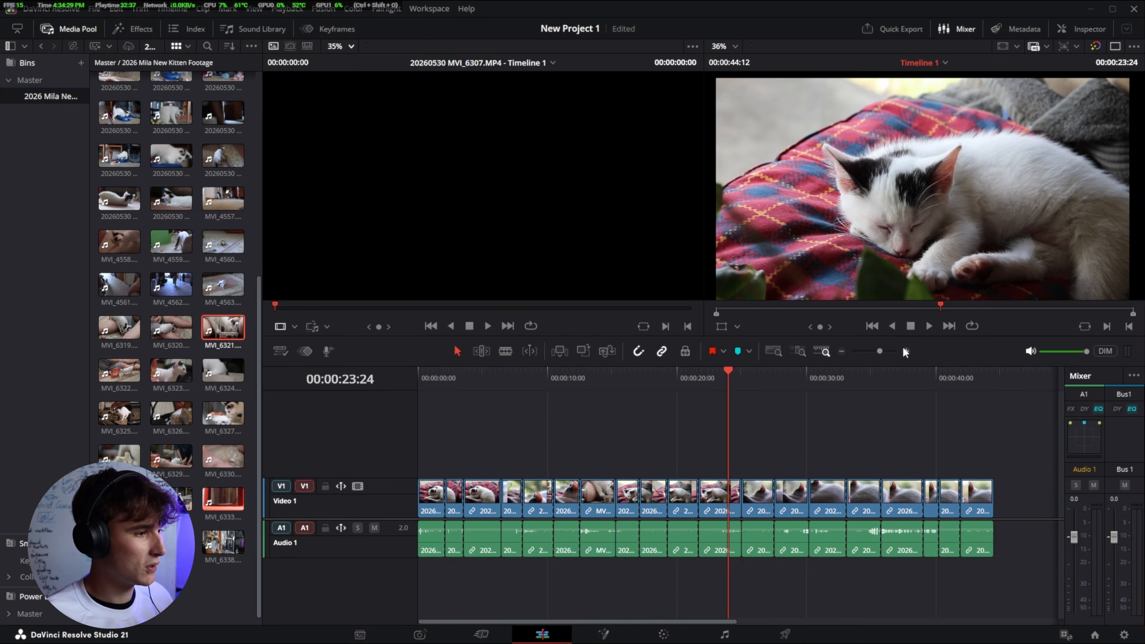
Step: Zoom the timeline out and back in to a closer custom level, and fit all clips in the view
click(841, 352)
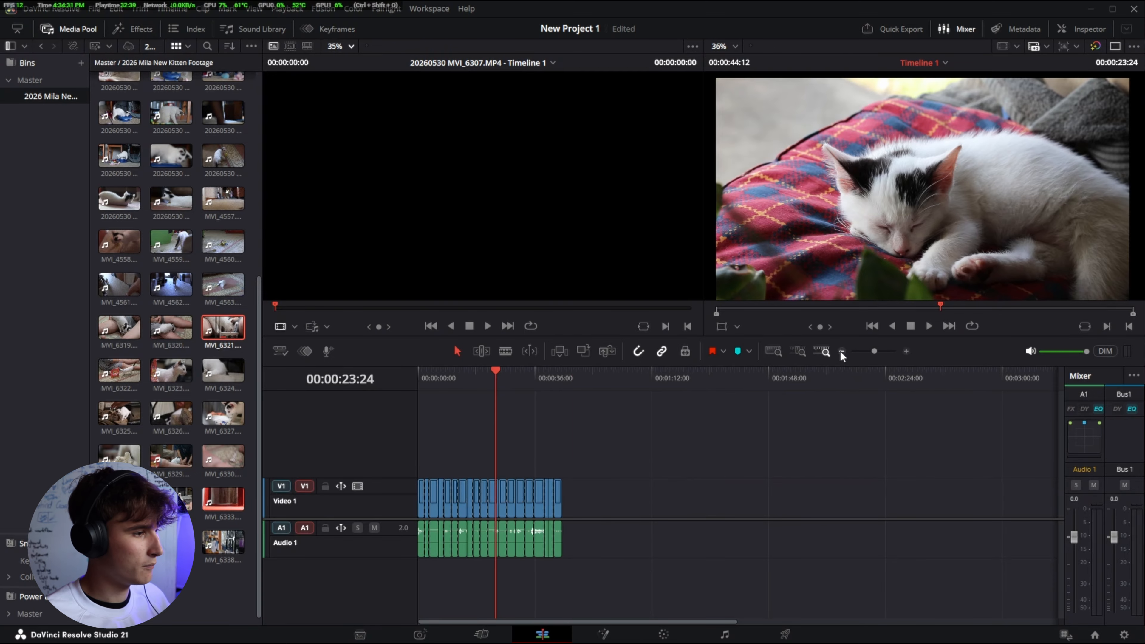
click(904, 351)
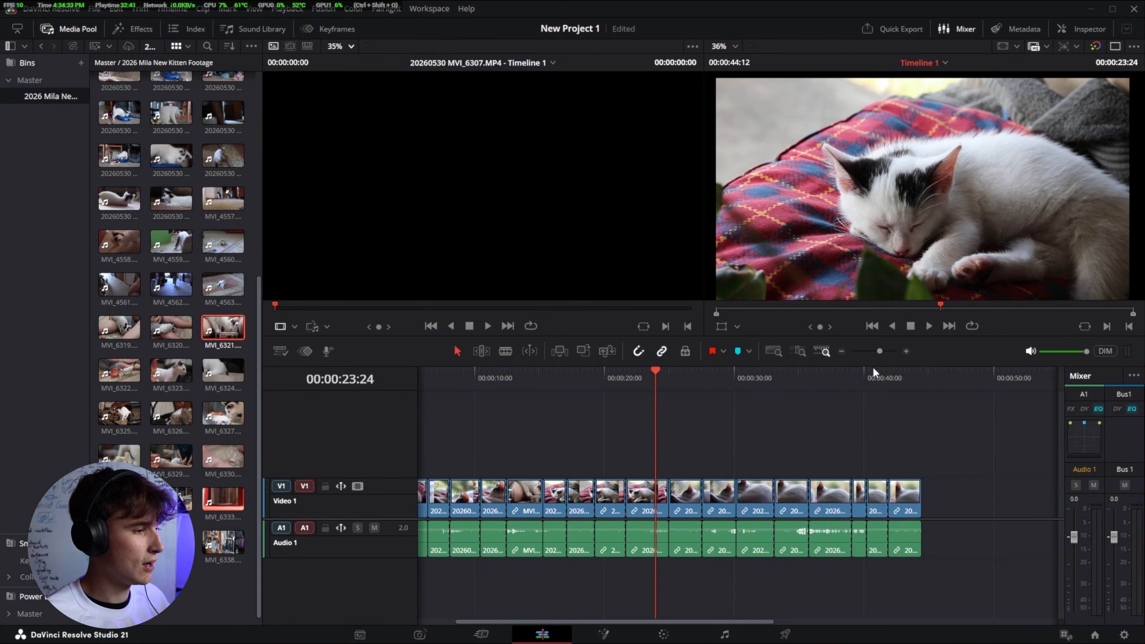
drag(879, 350, 884, 354)
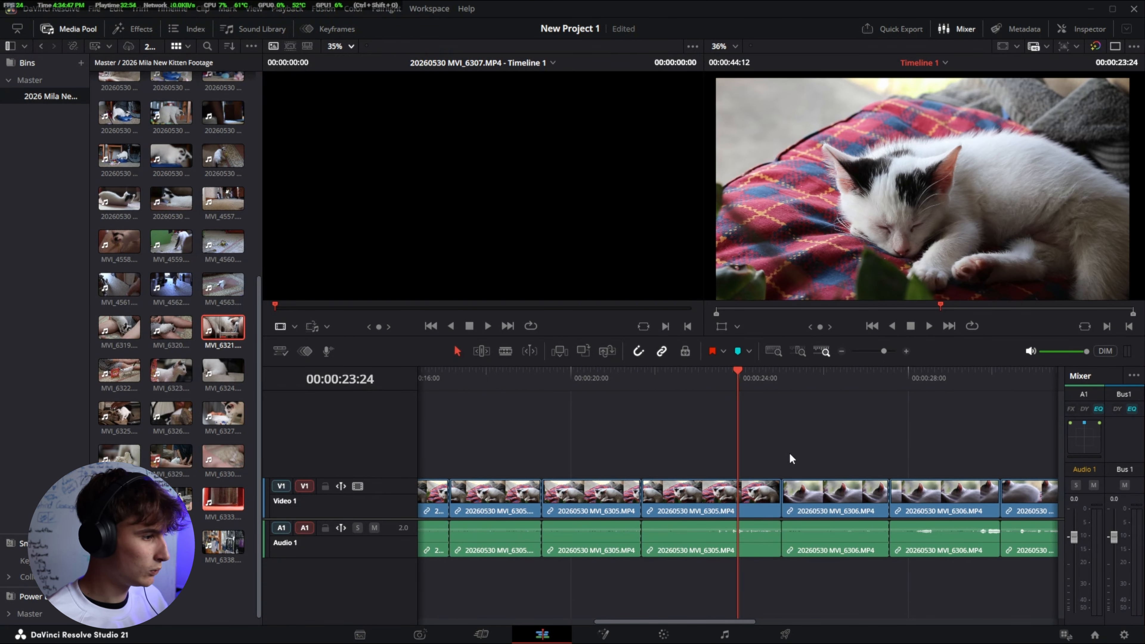
key(shift+z)
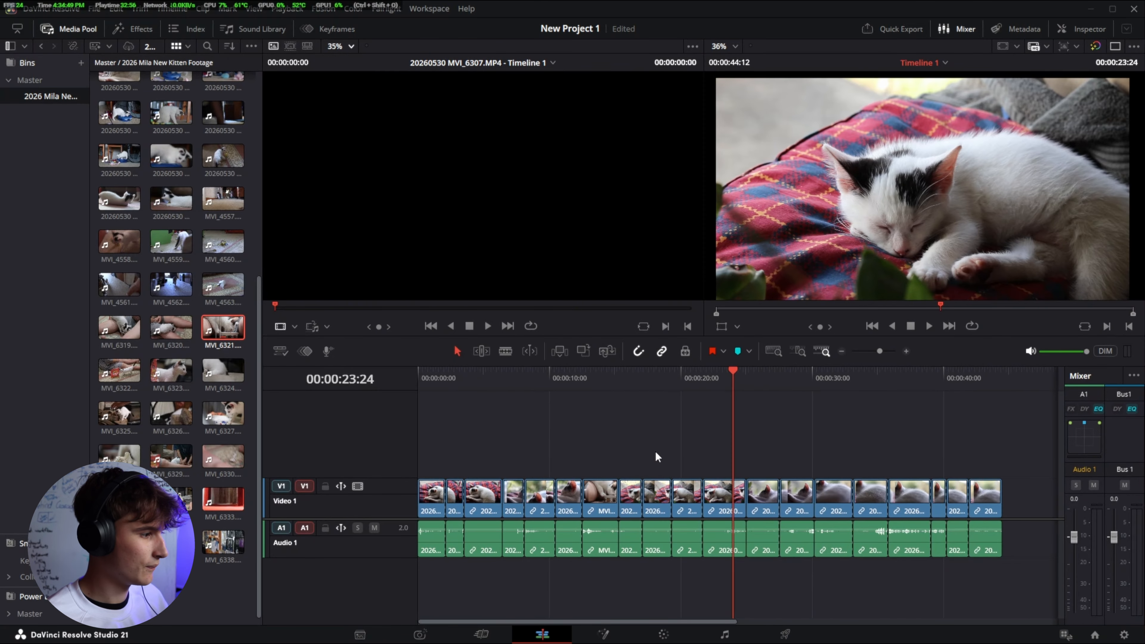
Step: Move the playhead to 00:00:12:13 and examine the clips along the timeline at different zoom levels and scroll positions
drag(725, 369, 582, 381)
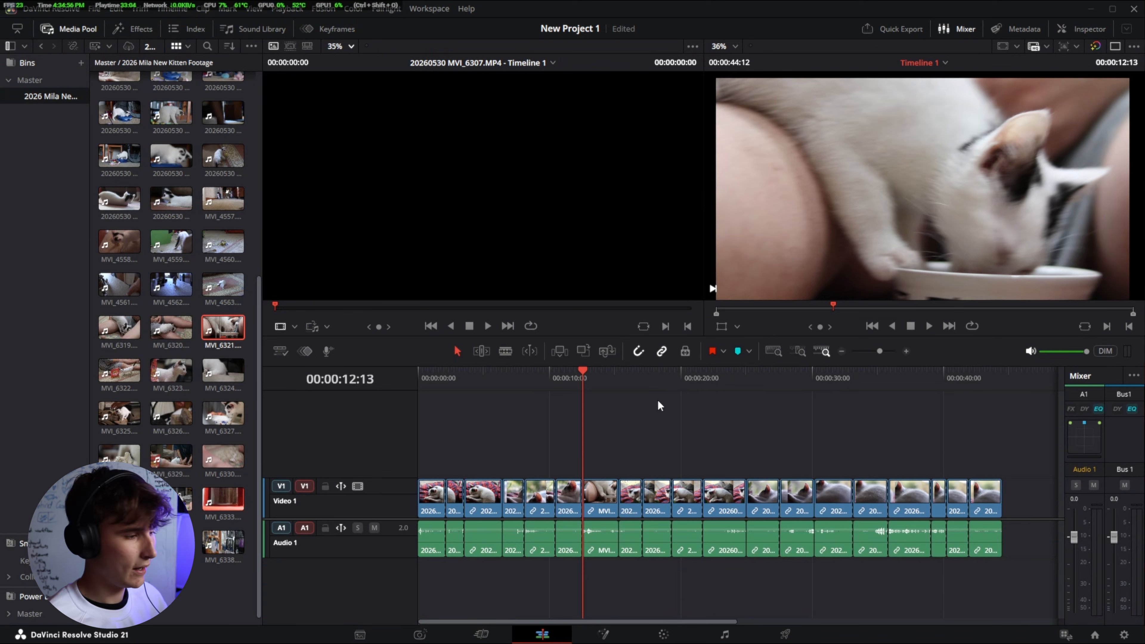
scroll(608, 457, down, 5)
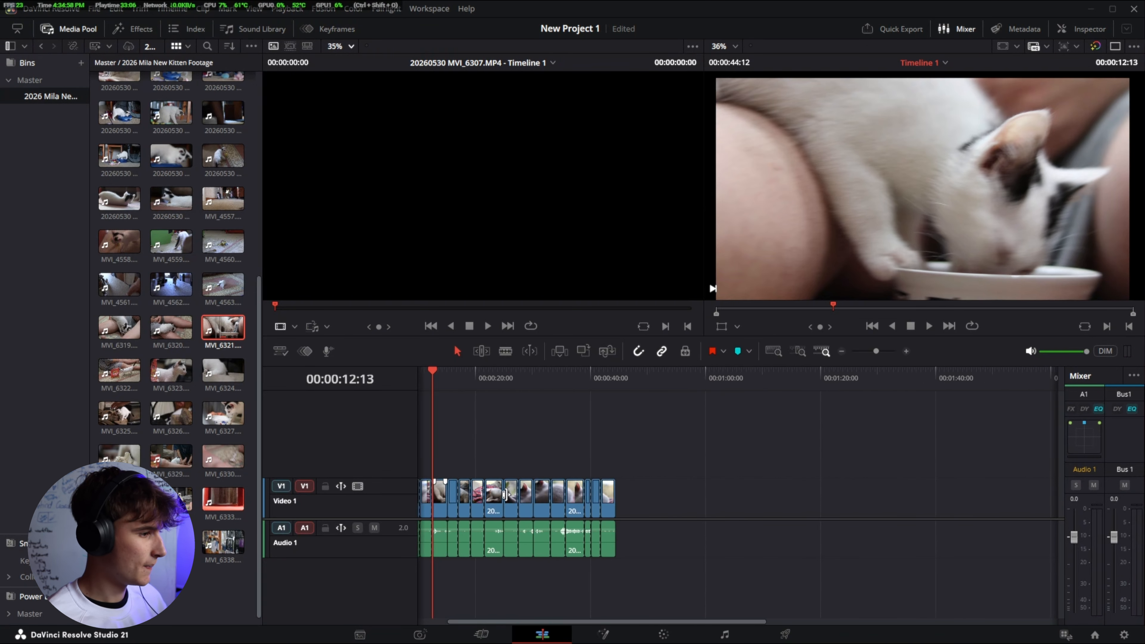
scroll(506, 494, down, 3)
drag(878, 351, 875, 354)
scroll(505, 501, right, 4)
scroll(485, 501, up, 3)
scroll(486, 505, right, 2)
scroll(486, 505, up, 3)
scroll(500, 503, left, 5)
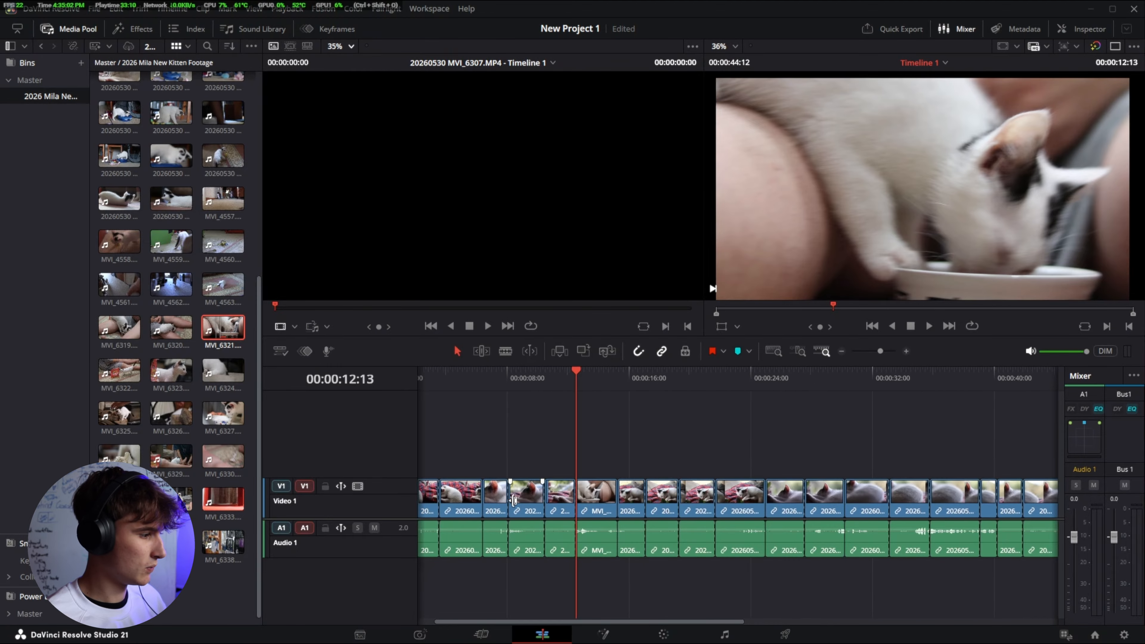
scroll(546, 498, down, 5)
scroll(547, 497, right, 2)
scroll(539, 498, left, 5)
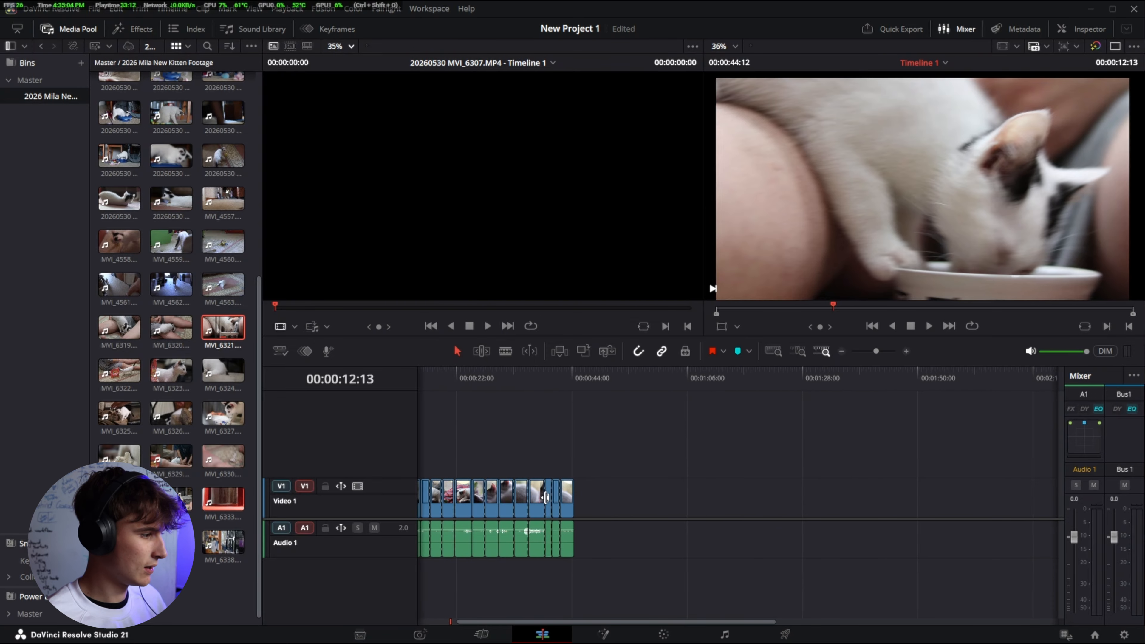
scroll(531, 500, down, 2)
scroll(531, 500, right, 2)
scroll(530, 498, up, 3)
scroll(530, 498, left, 4)
scroll(532, 502, down, 3)
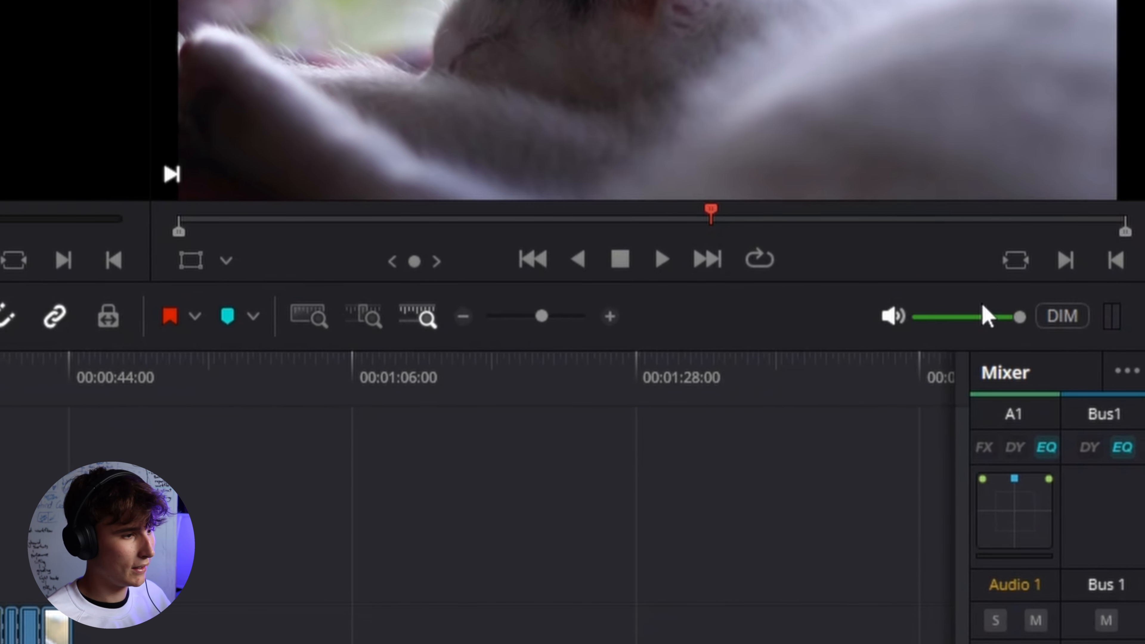
Step: Lower the monitoring volume to slightly under half and restore it to full
mouse_move(1085, 351)
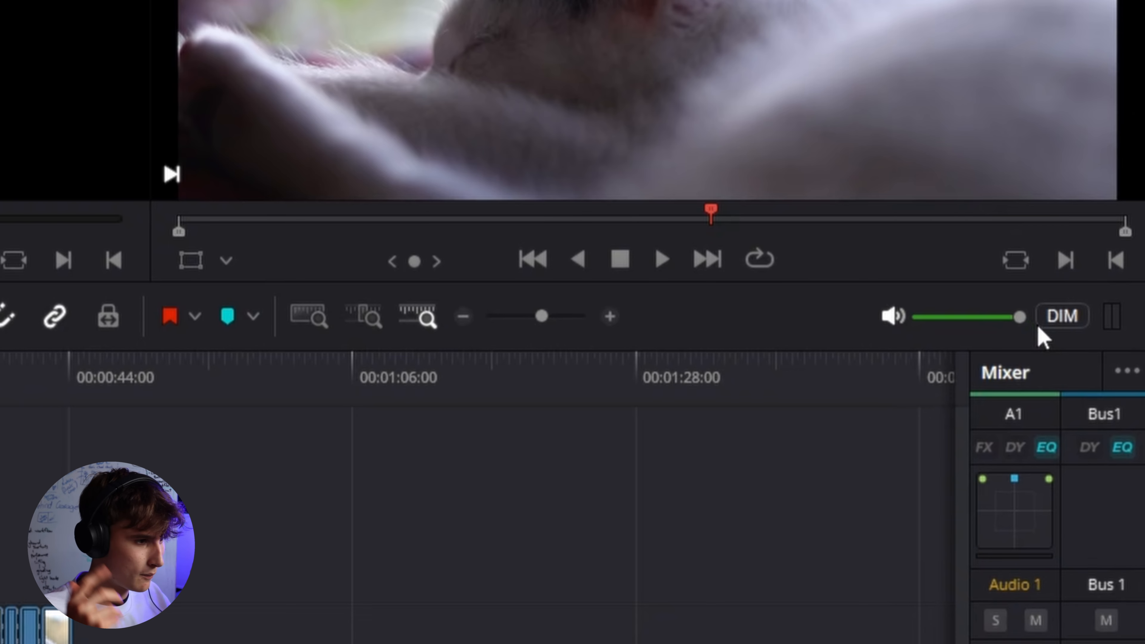
drag(1027, 325, 960, 330)
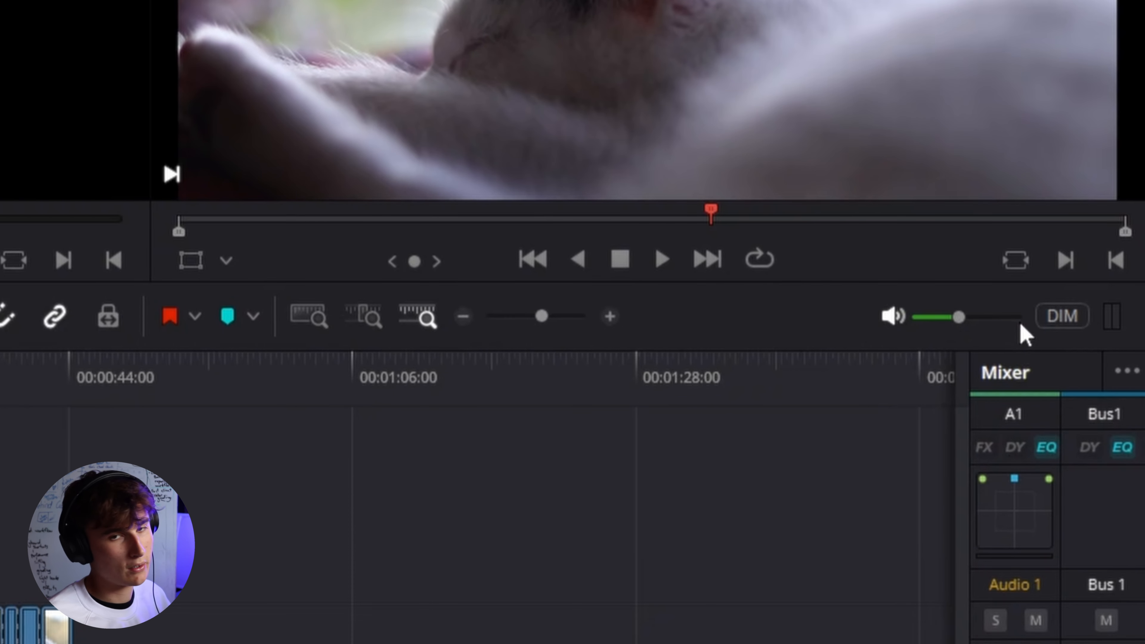
drag(963, 320, 1061, 340)
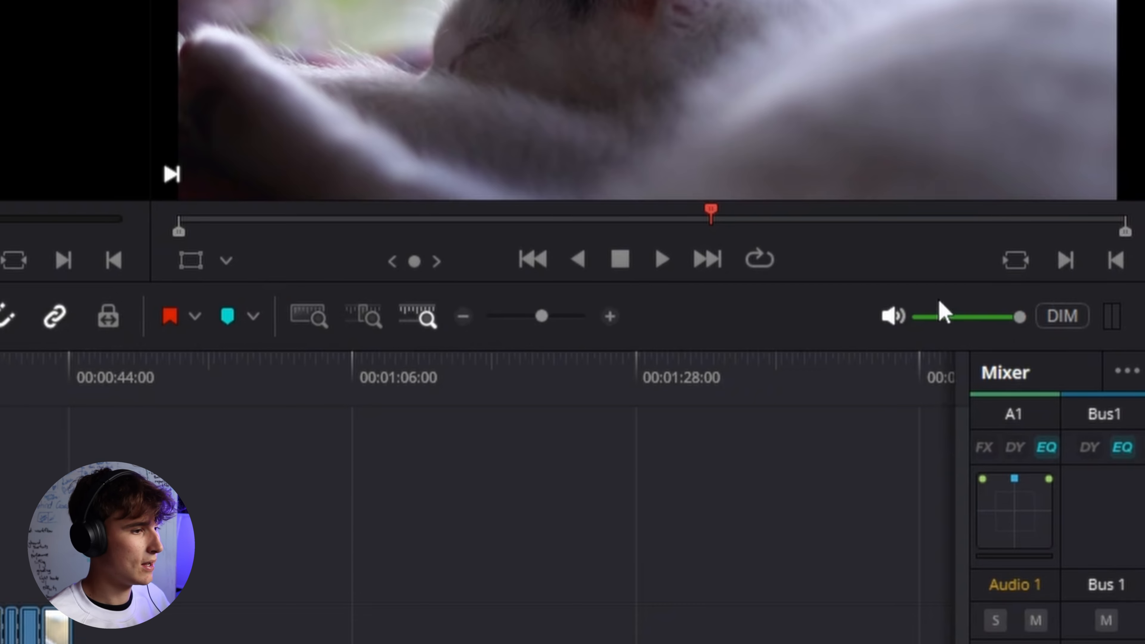
Step: Mute and unmute the monitoring audio twice, leaving it unmuted
click(894, 315)
click(883, 328)
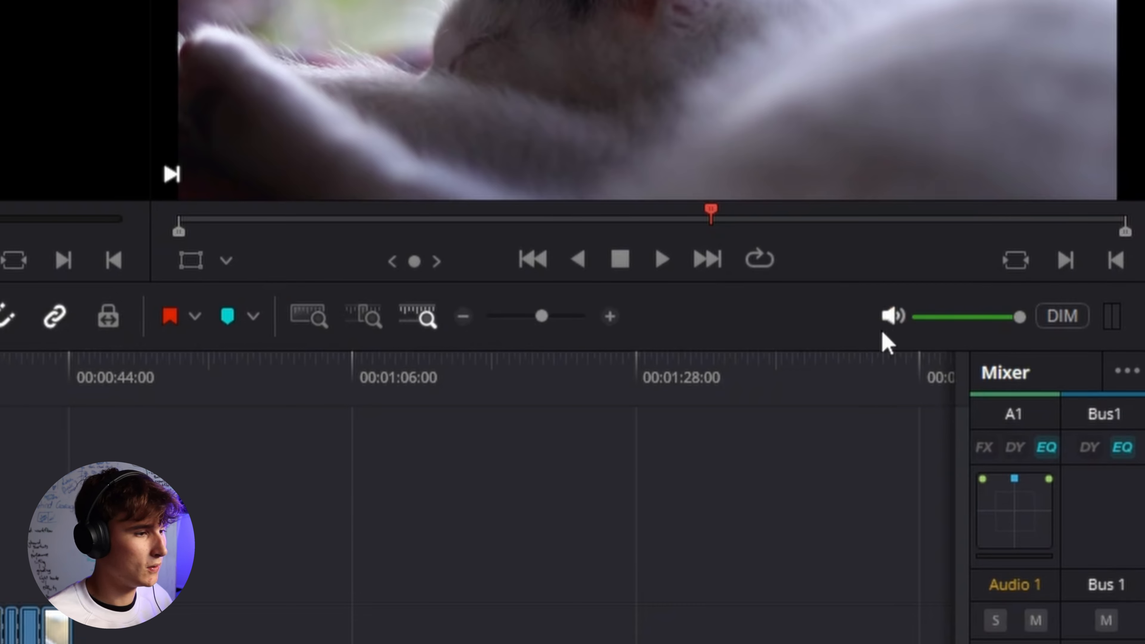
click(882, 324)
click(881, 323)
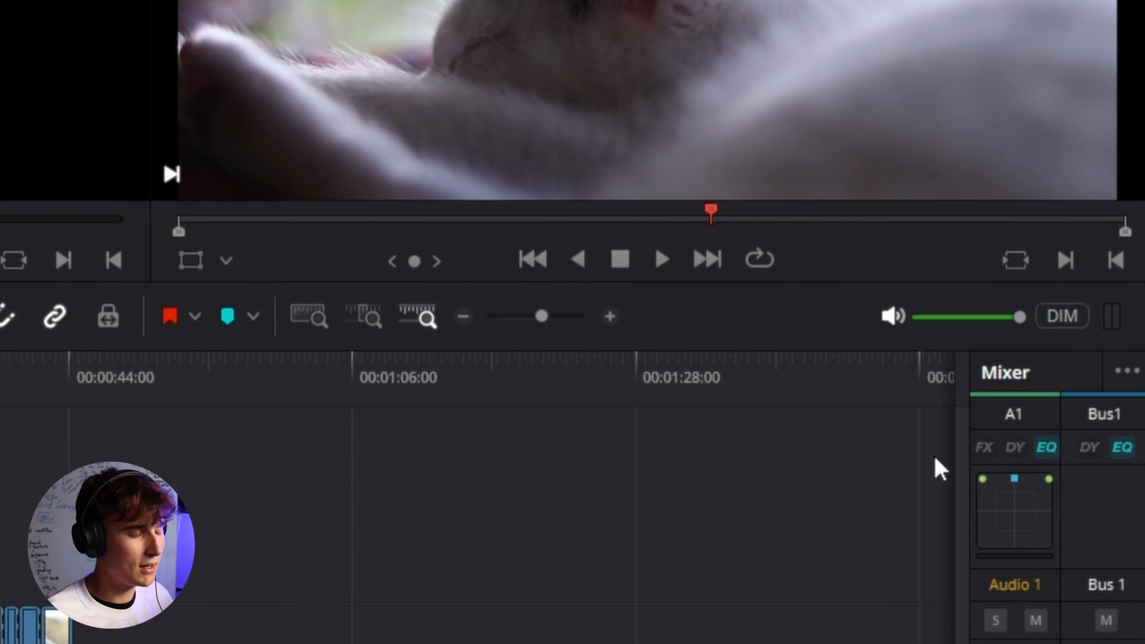
Step: Toggle DIM on and off several times for the monitoring audio, leaving it off
click(1062, 318)
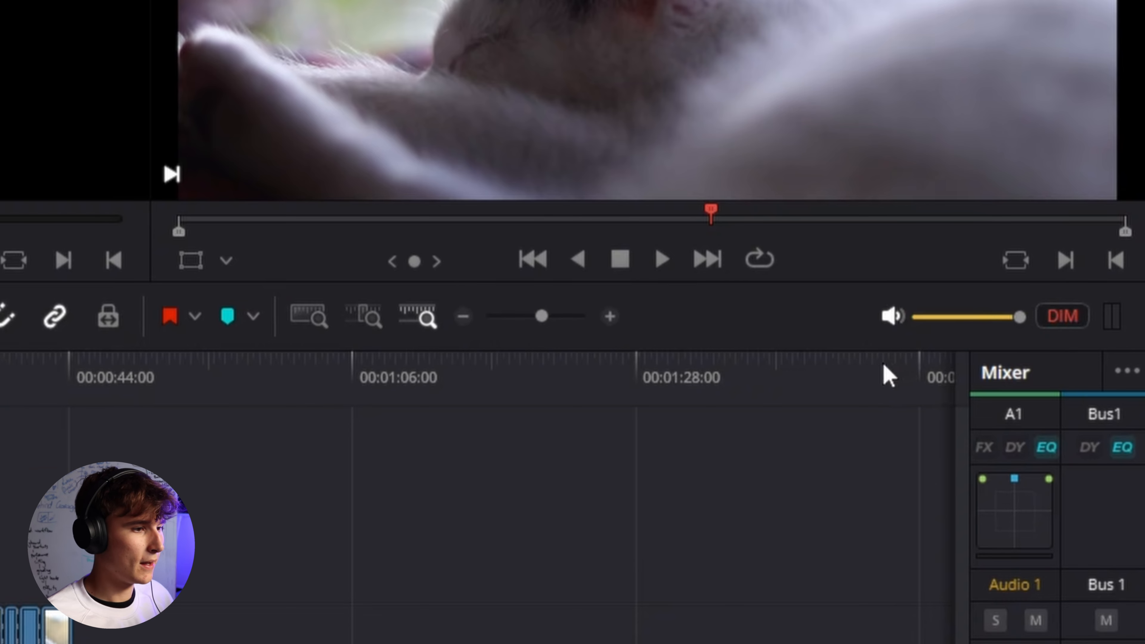
click(1062, 320)
click(1063, 319)
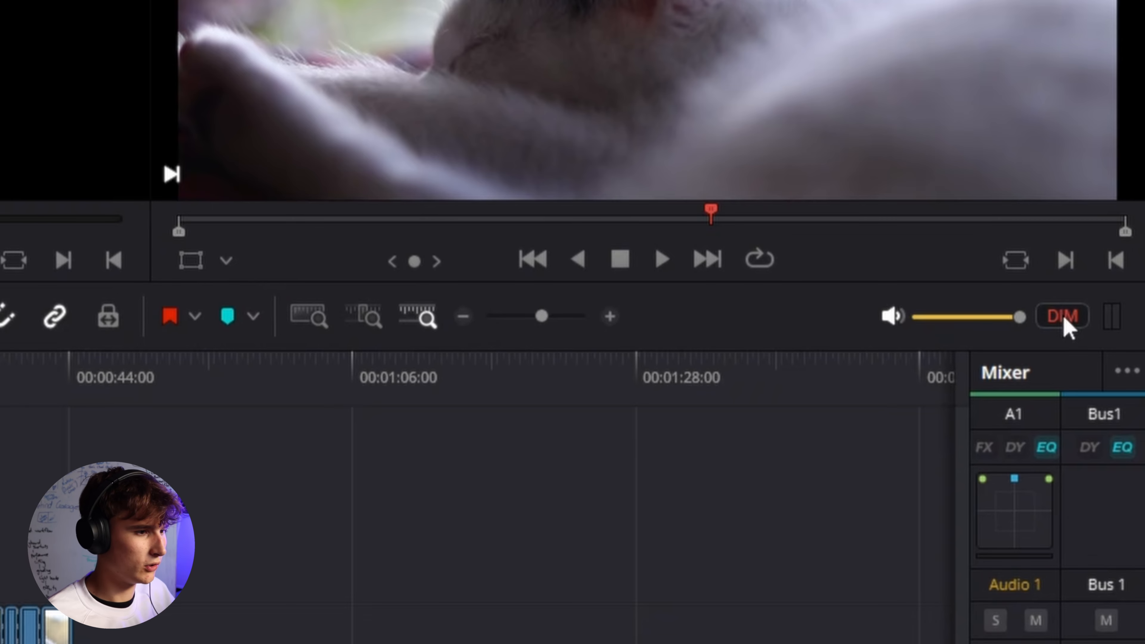
click(1064, 319)
click(1064, 319)
click(1064, 319)
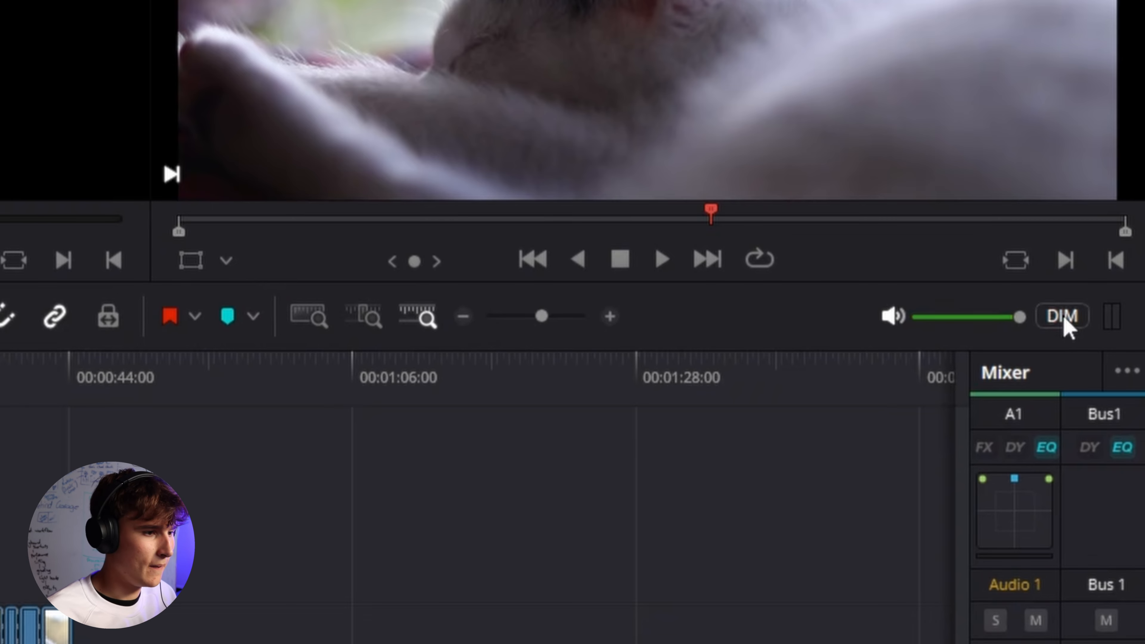
Step: Play the timeline and turn DIM on for the monitoring audio to compare loudness, pausing playback at the end
key(space)
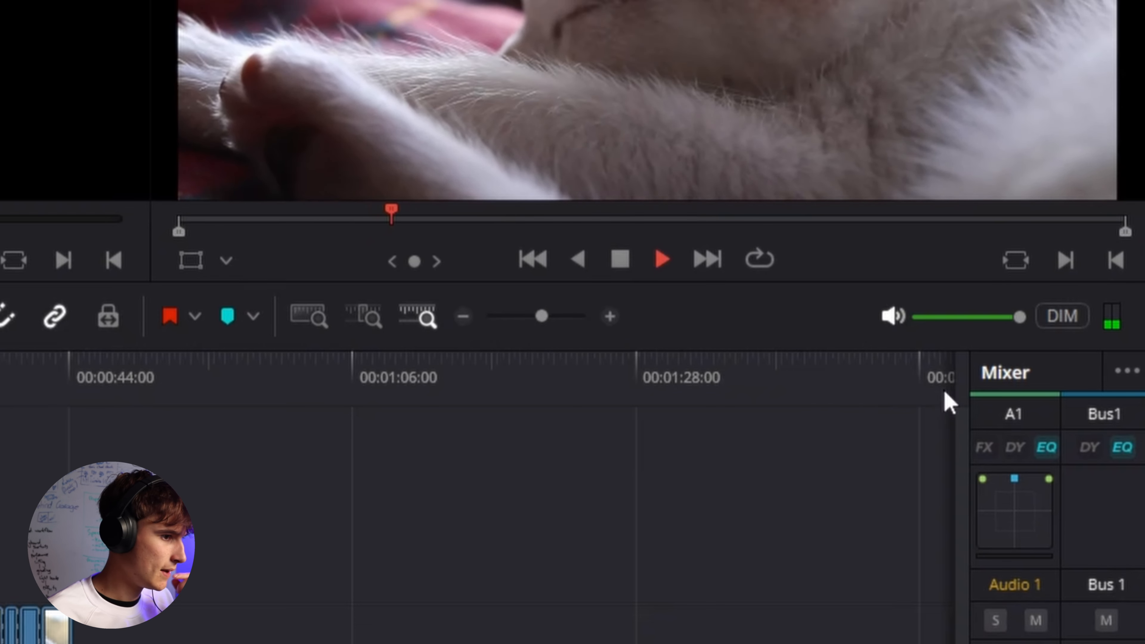
click(1064, 319)
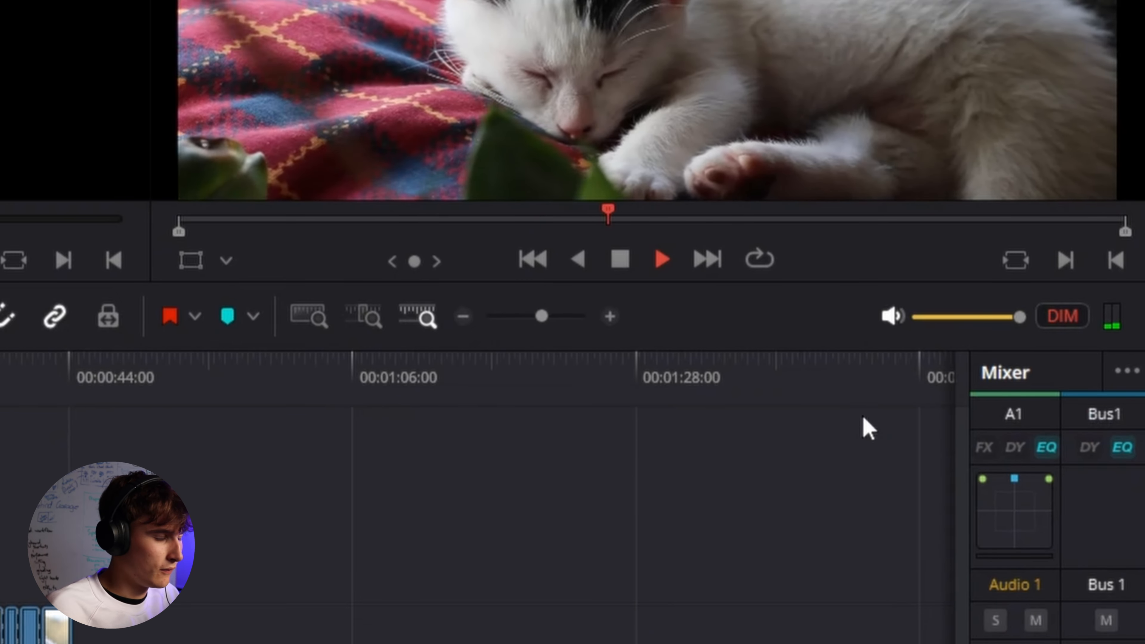
key(space)
key(space)
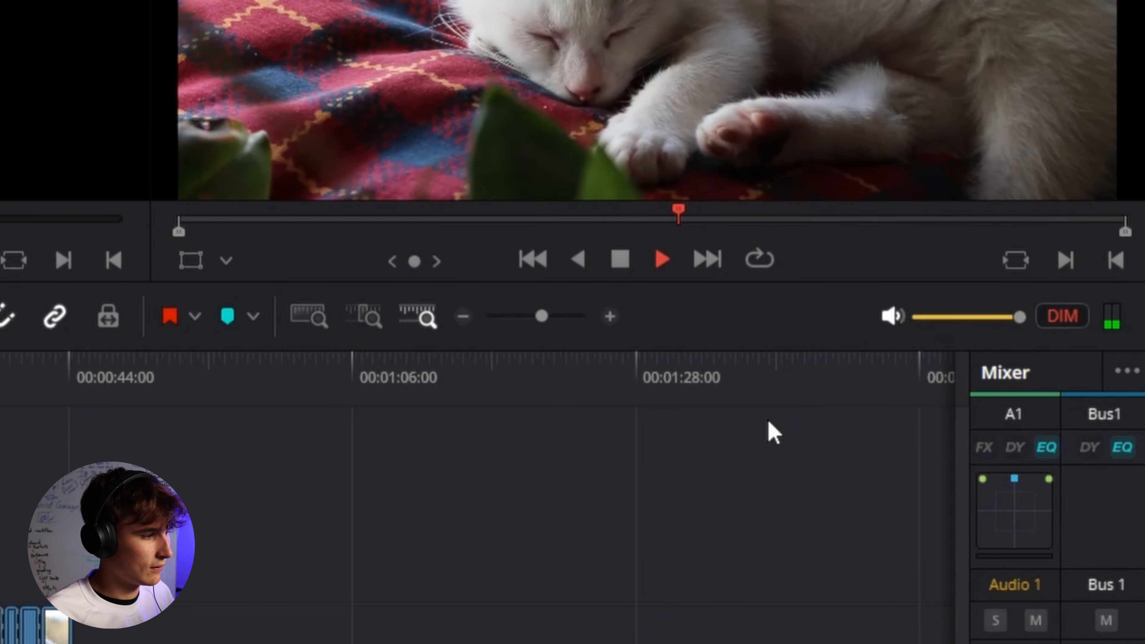
key(space)
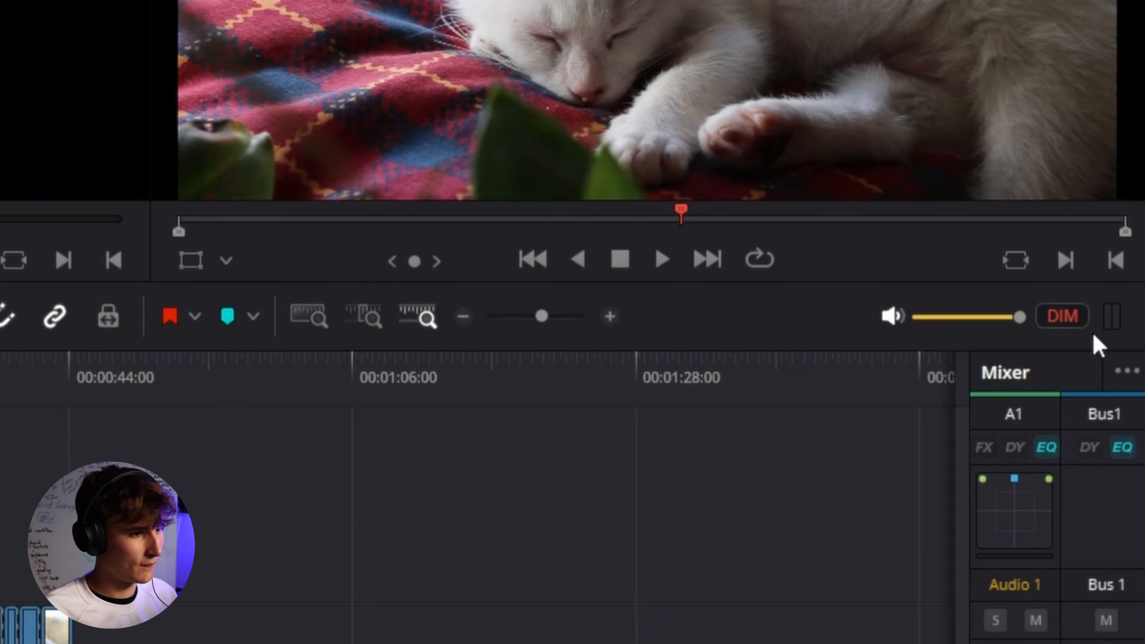
Step: Turn DIM off, play the timeline while switching DIM on and back off to compare loudness, and stop playback
click(1073, 317)
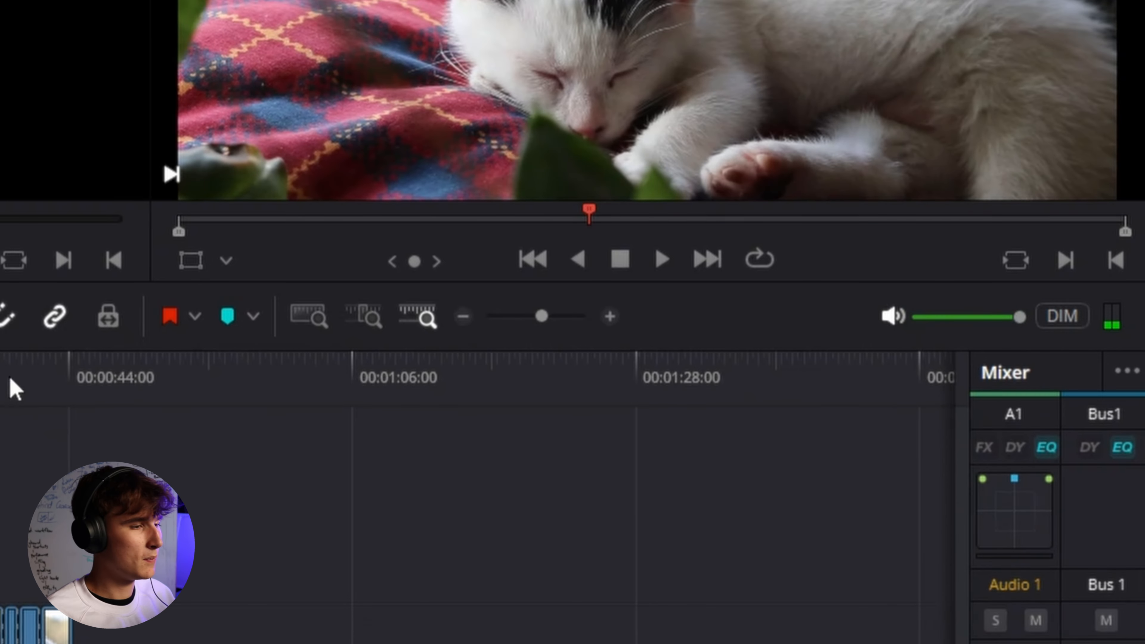
key(space)
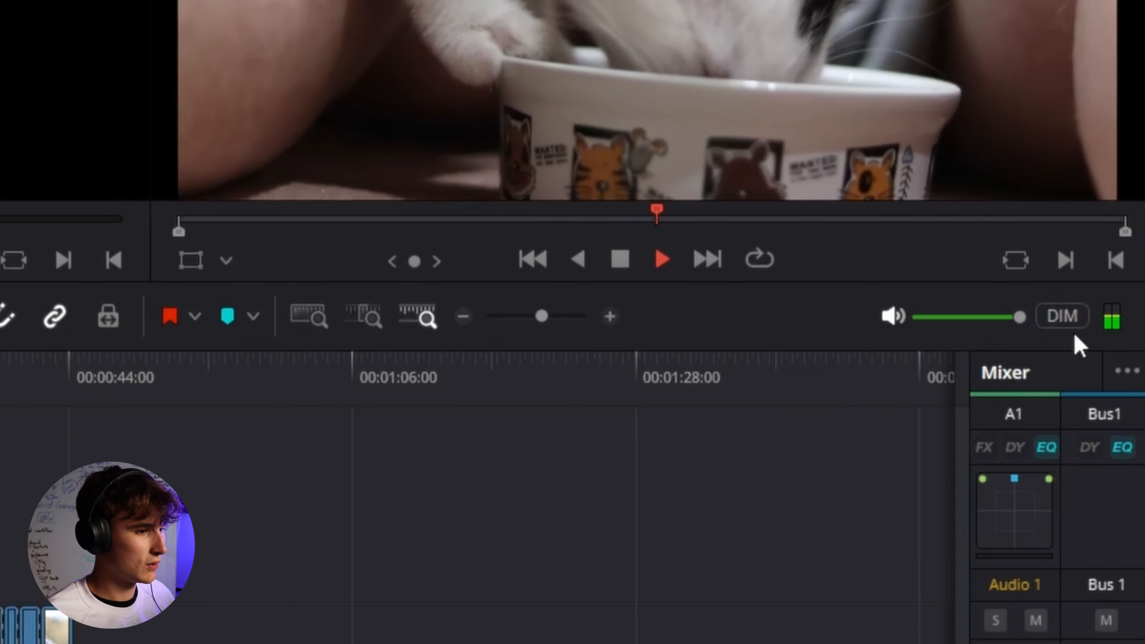
click(1063, 317)
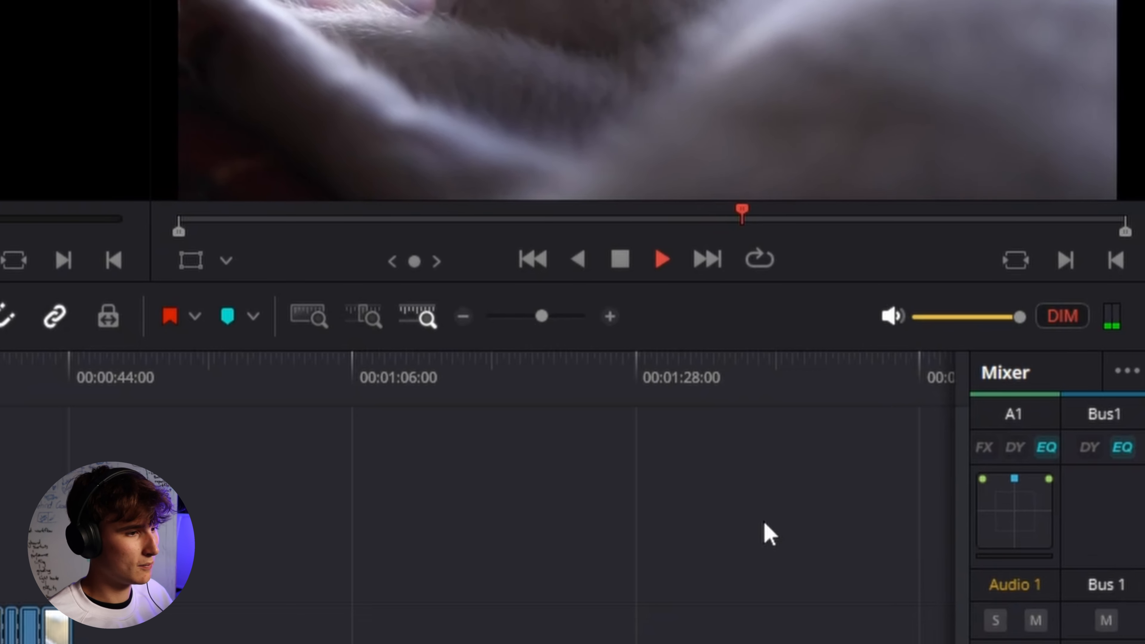
click(1064, 319)
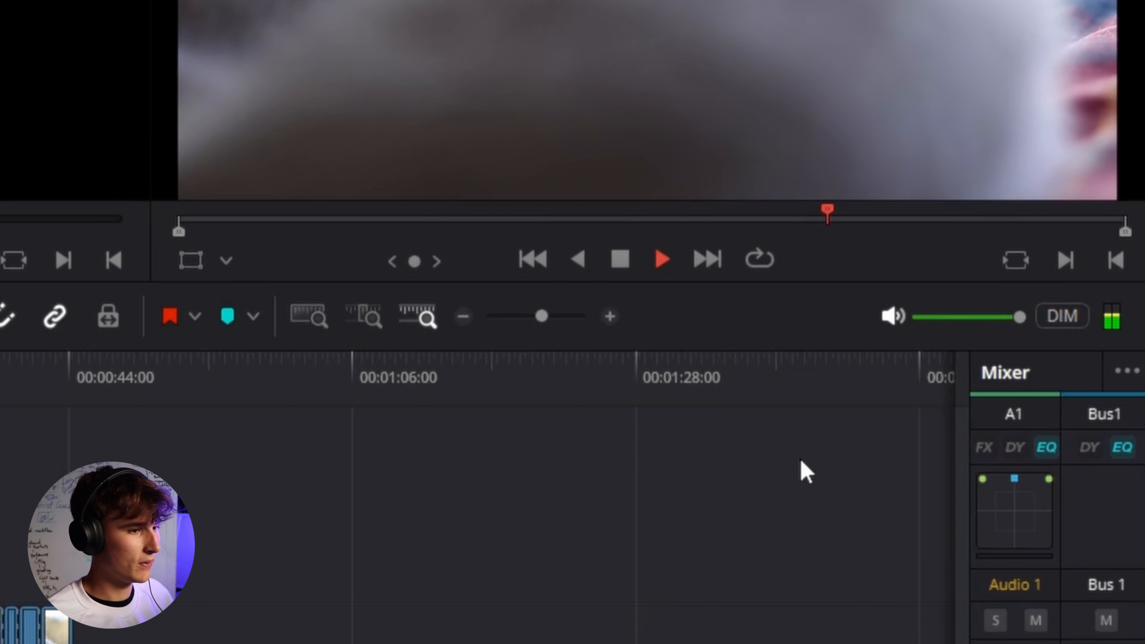
key(space)
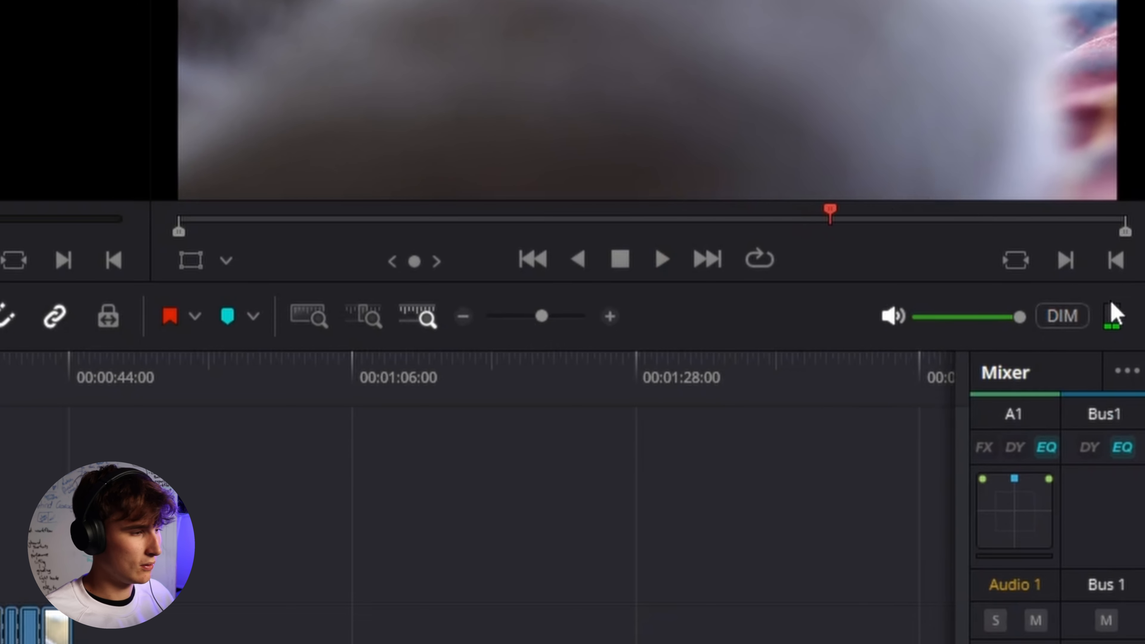